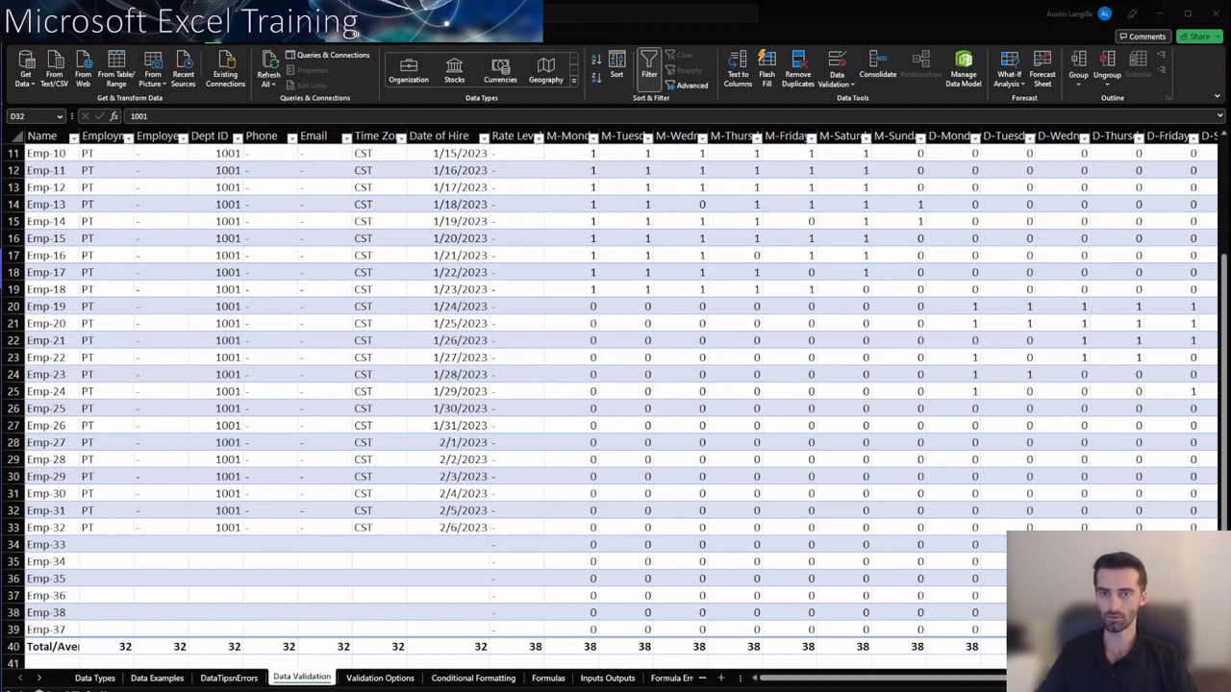
# Open the data validation settings for Dept ID cell D32 and view the Whole number criteria.
pyautogui.click(51, 37)
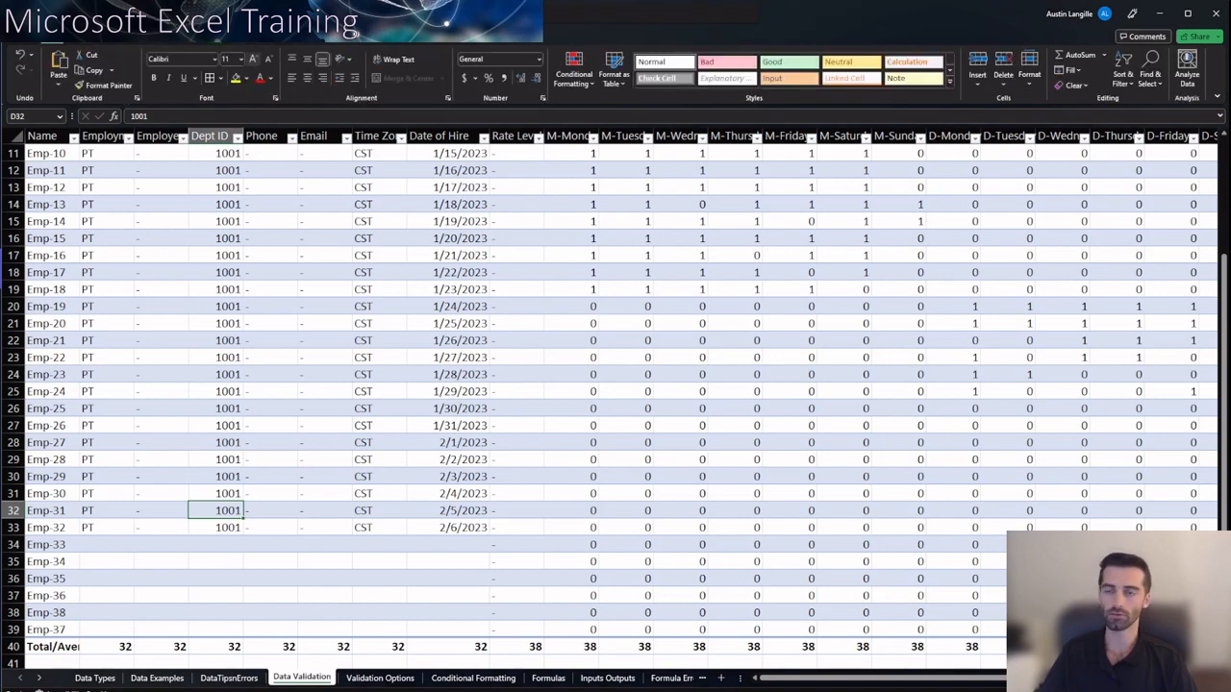
pyautogui.click(244, 36)
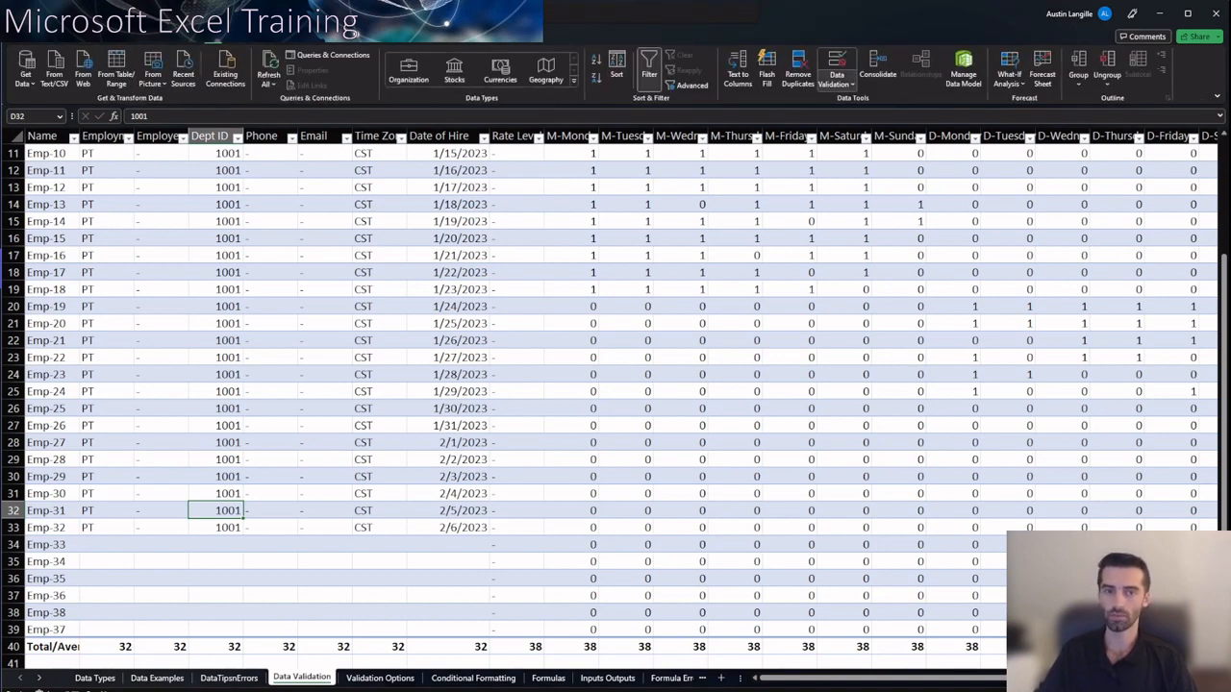
pyautogui.click(837, 82)
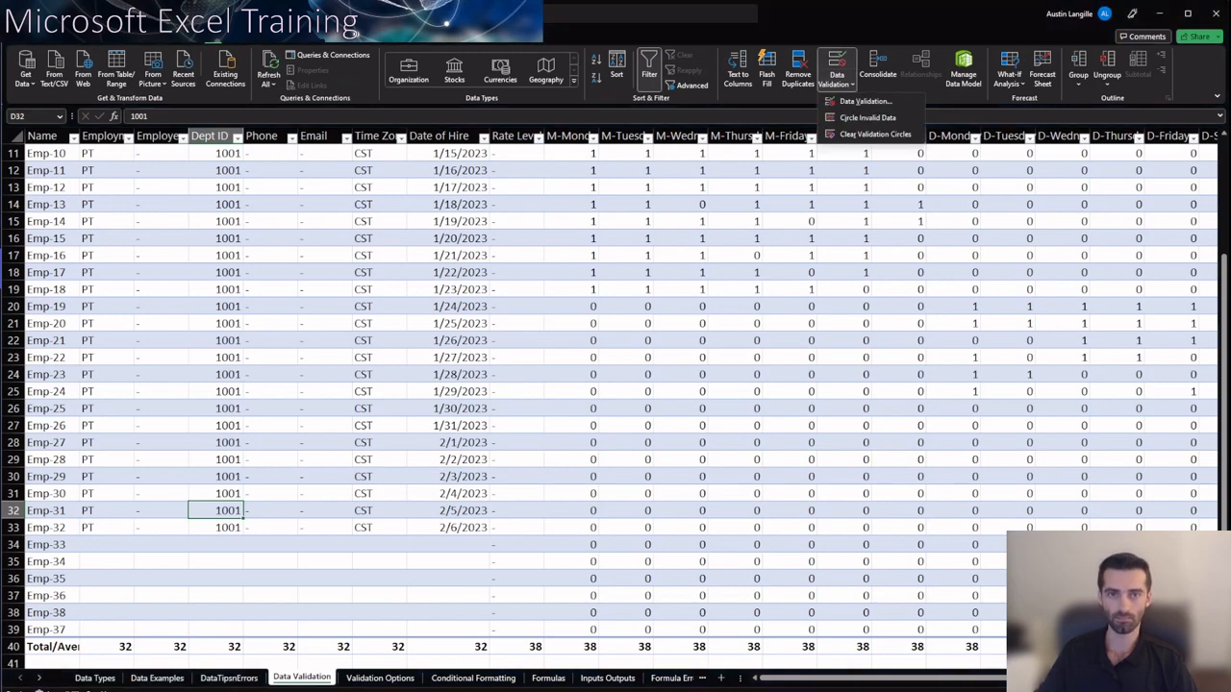
pyautogui.click(866, 101)
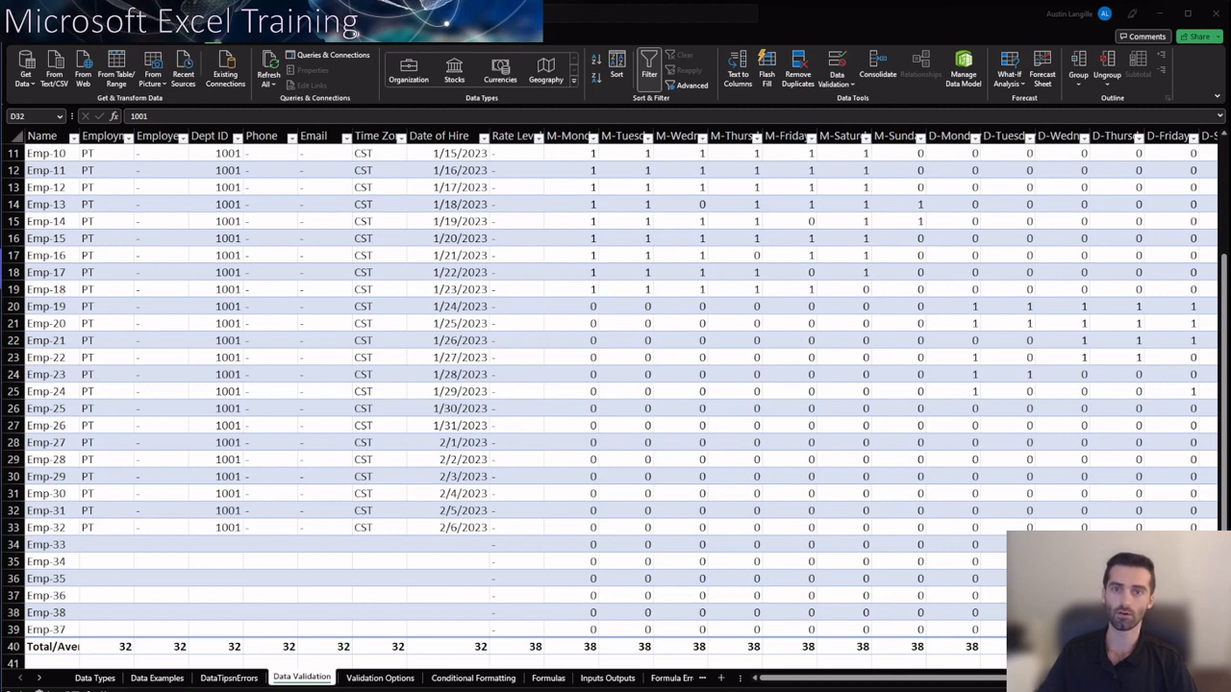
pyautogui.click(837, 81)
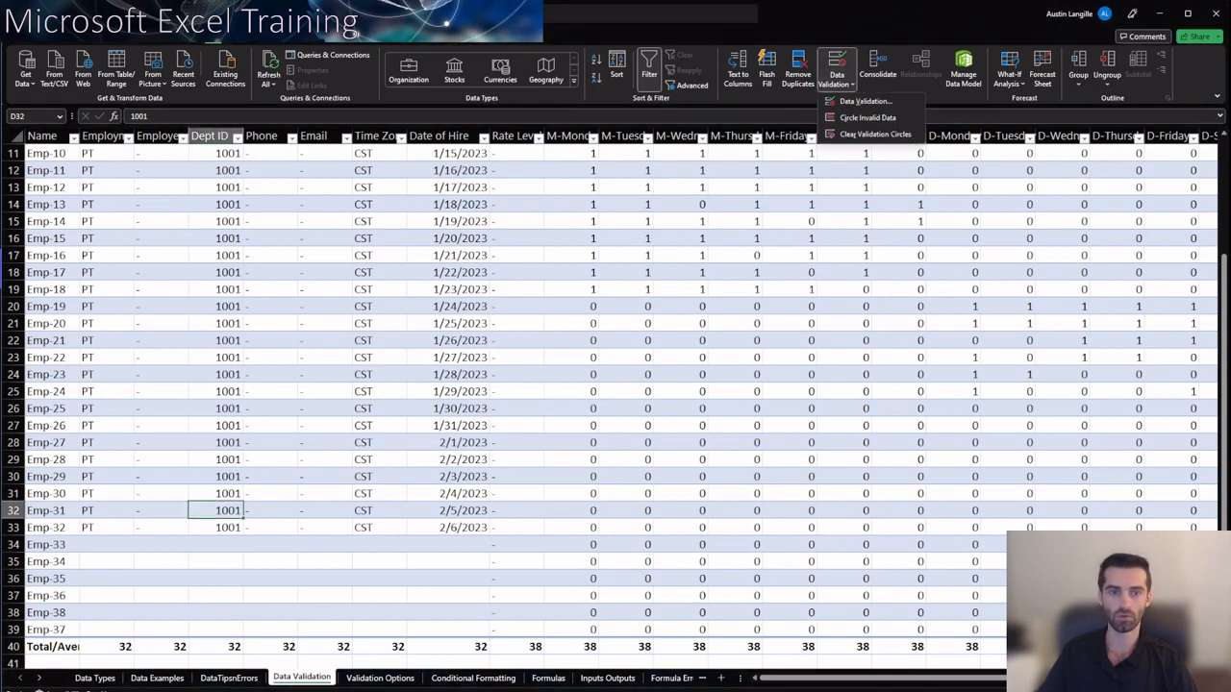
pyautogui.click(865, 101)
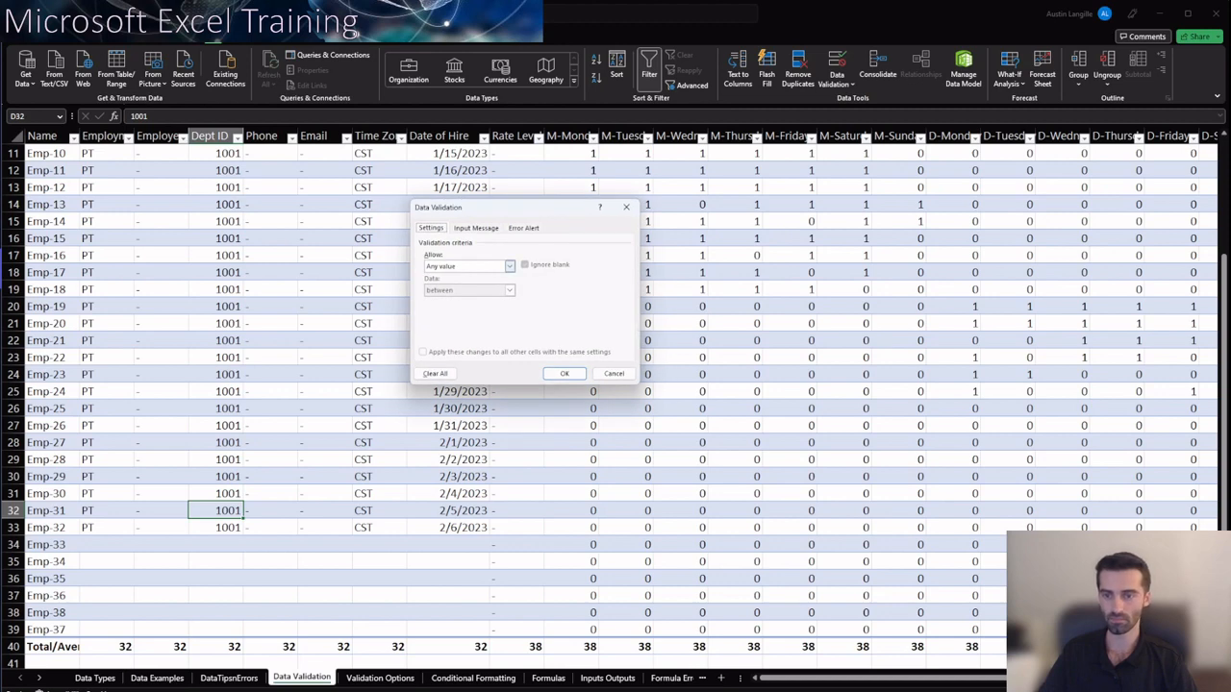
pyautogui.click(509, 267)
pyautogui.click(506, 285)
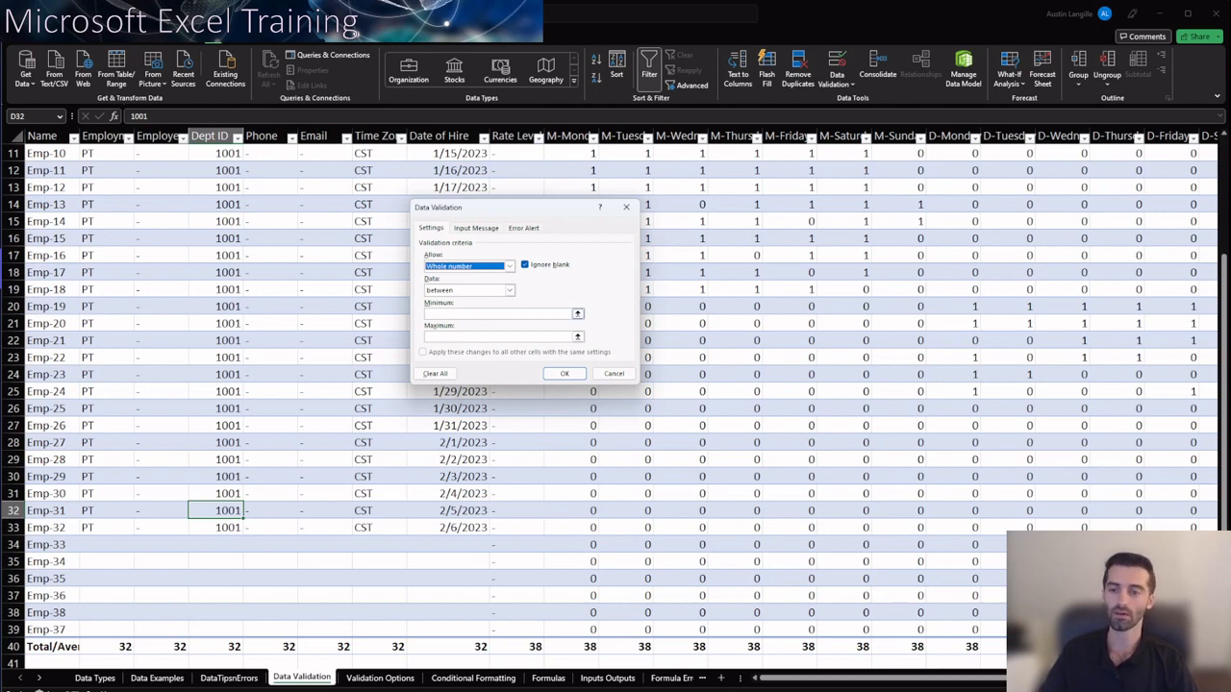
pyautogui.click(499, 314)
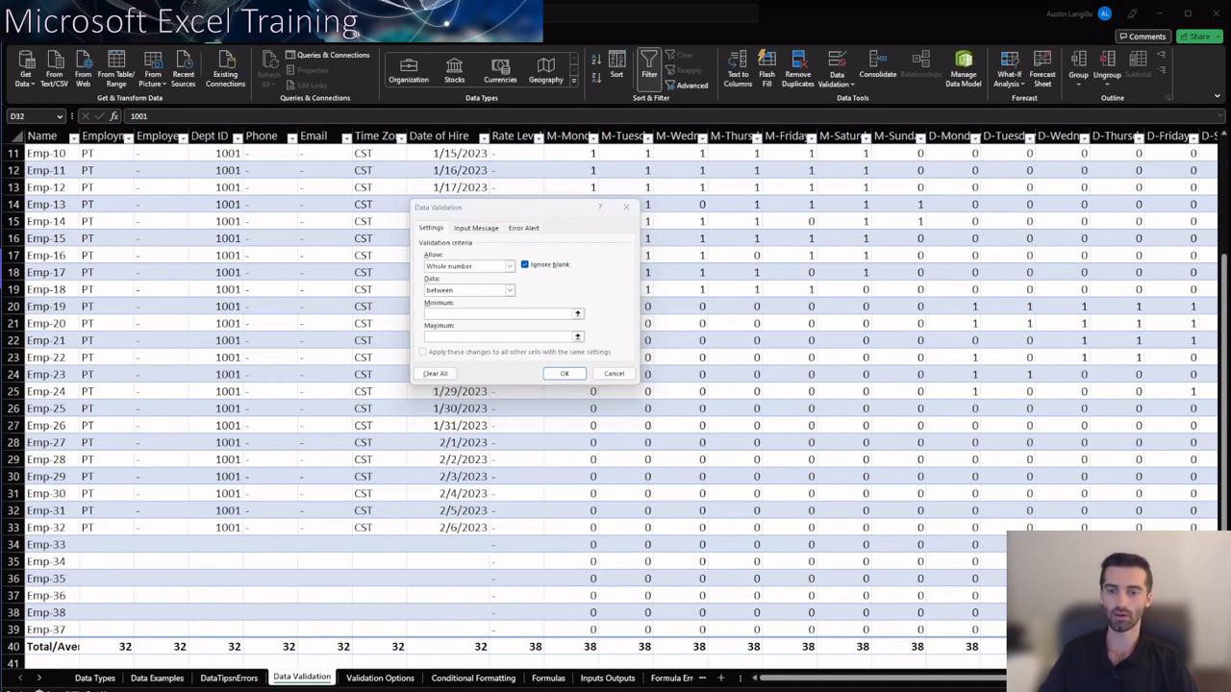
# Review the Decimal, Date and List validation criteria for cell D32, and close the settings without applying them.
pyautogui.click(509, 266)
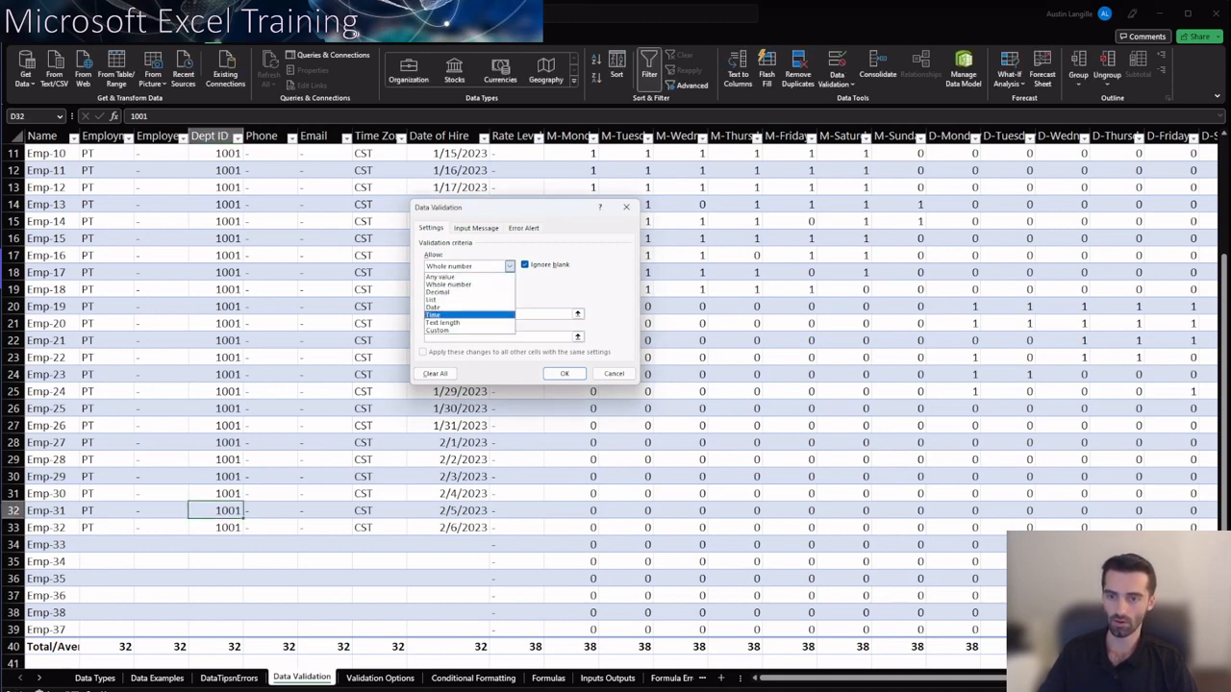
pyautogui.click(442, 291)
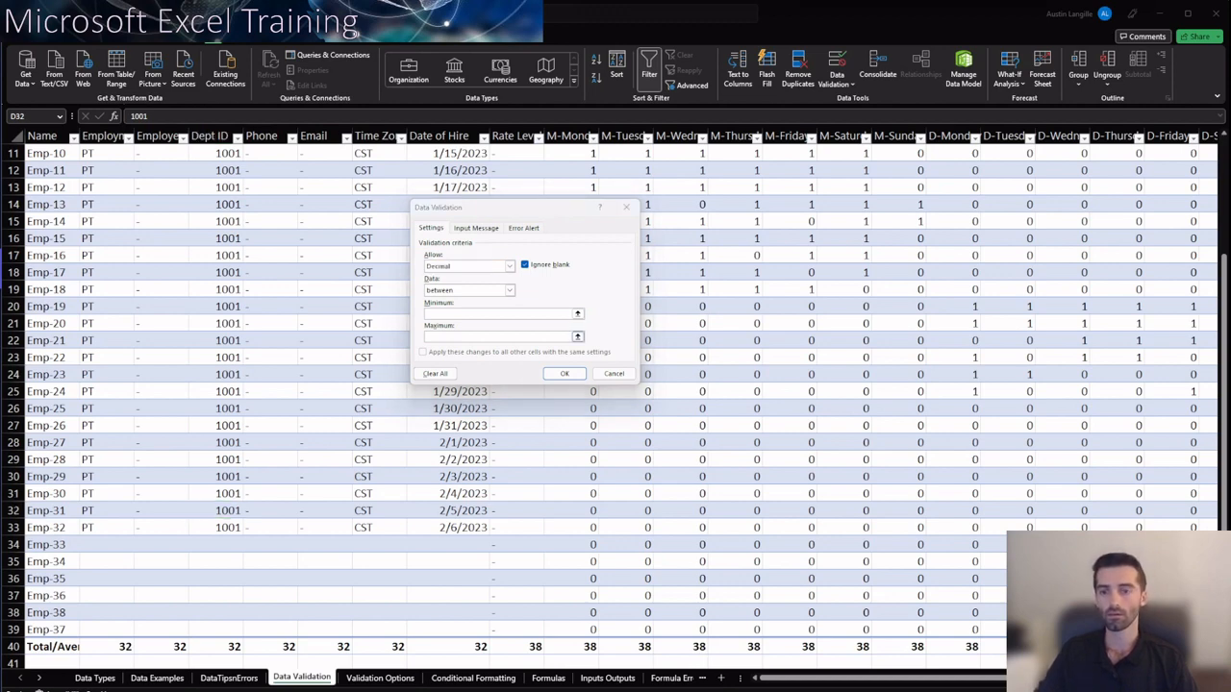
pyautogui.click(509, 266)
pyautogui.click(452, 307)
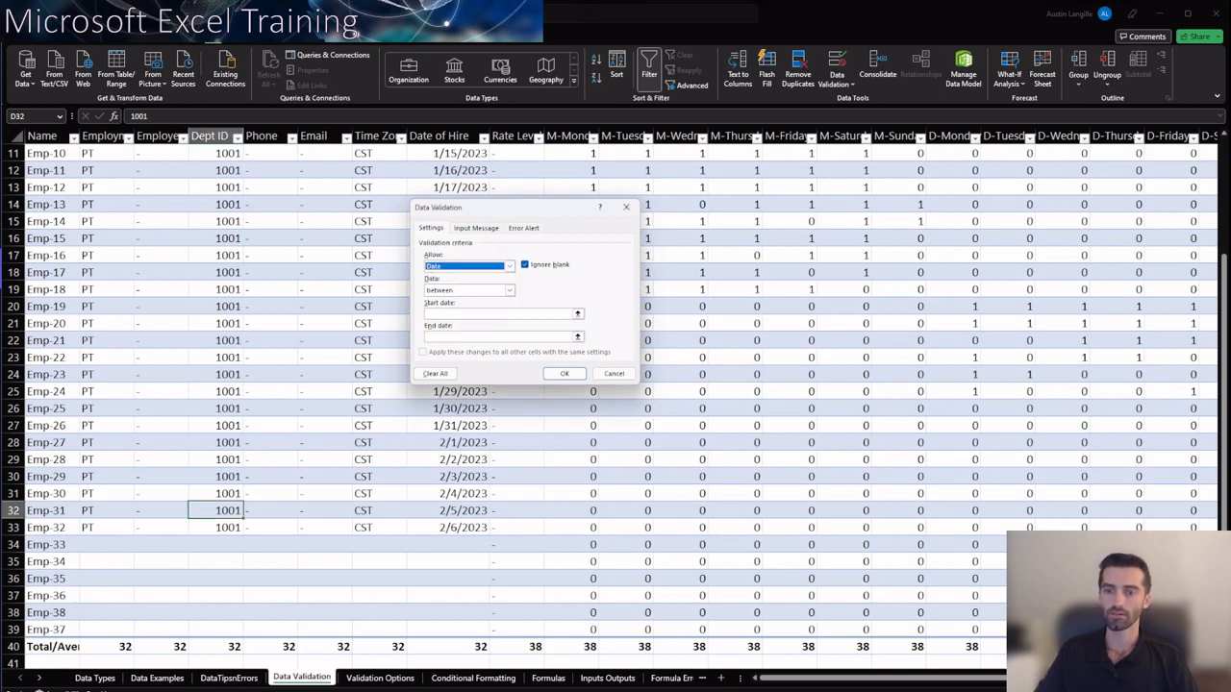
pyautogui.click(509, 265)
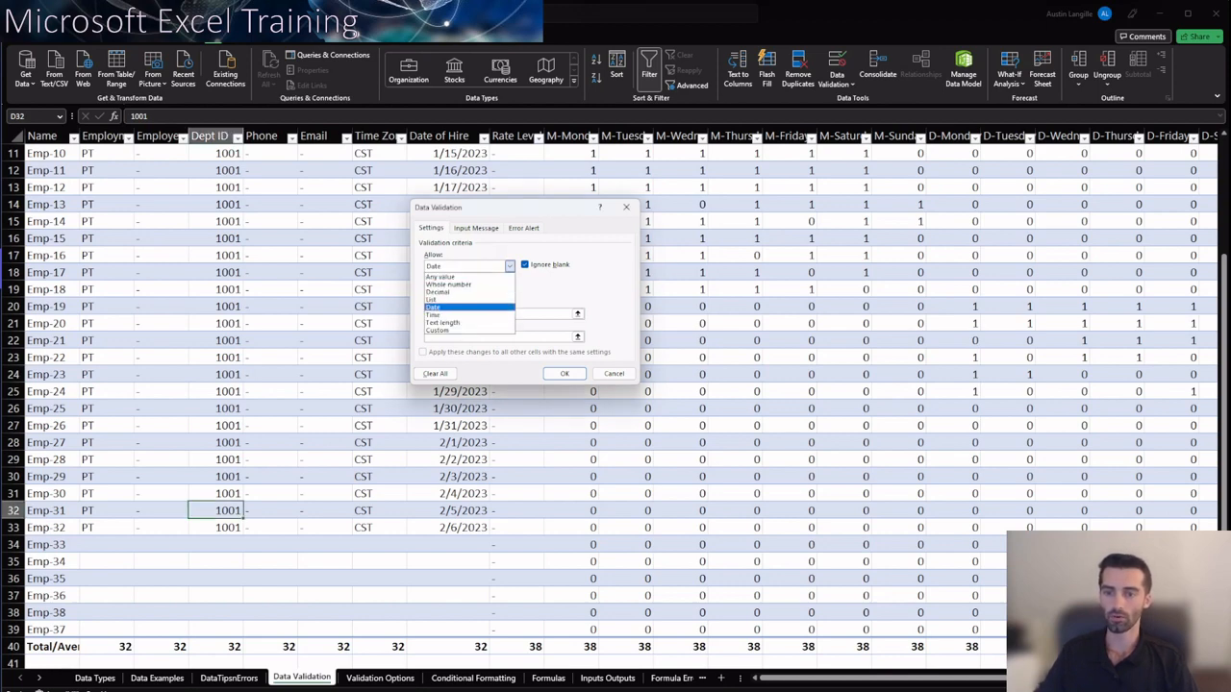
pyautogui.click(452, 300)
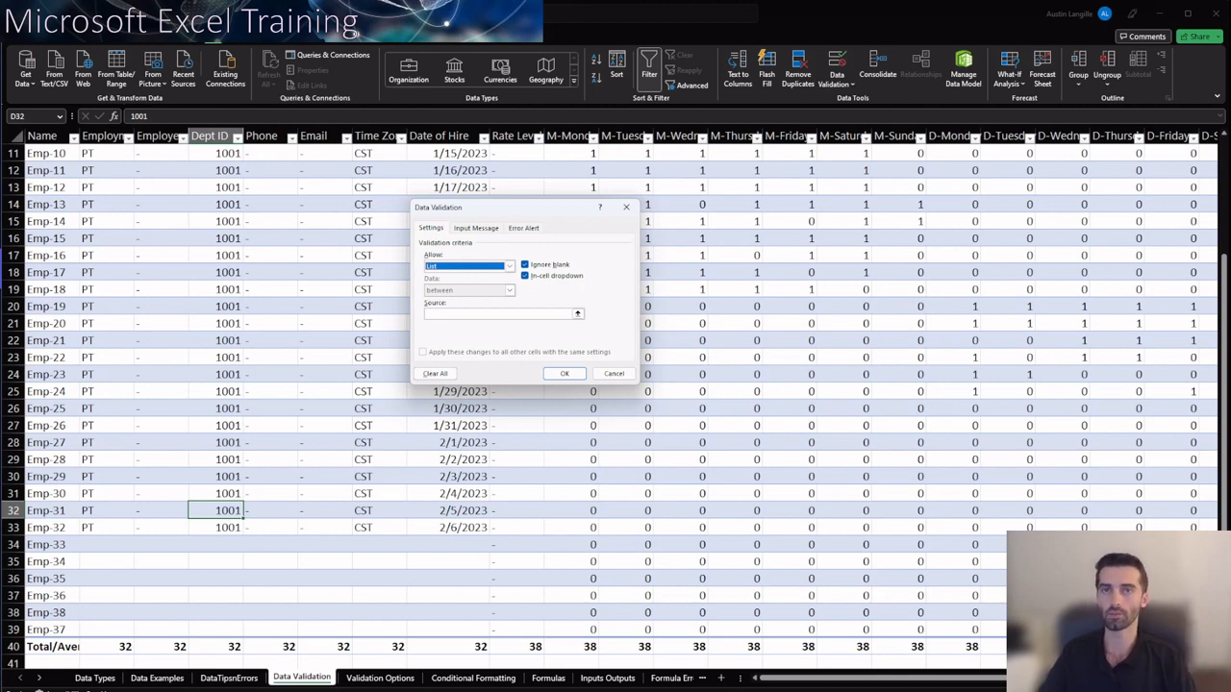
pyautogui.click(510, 266)
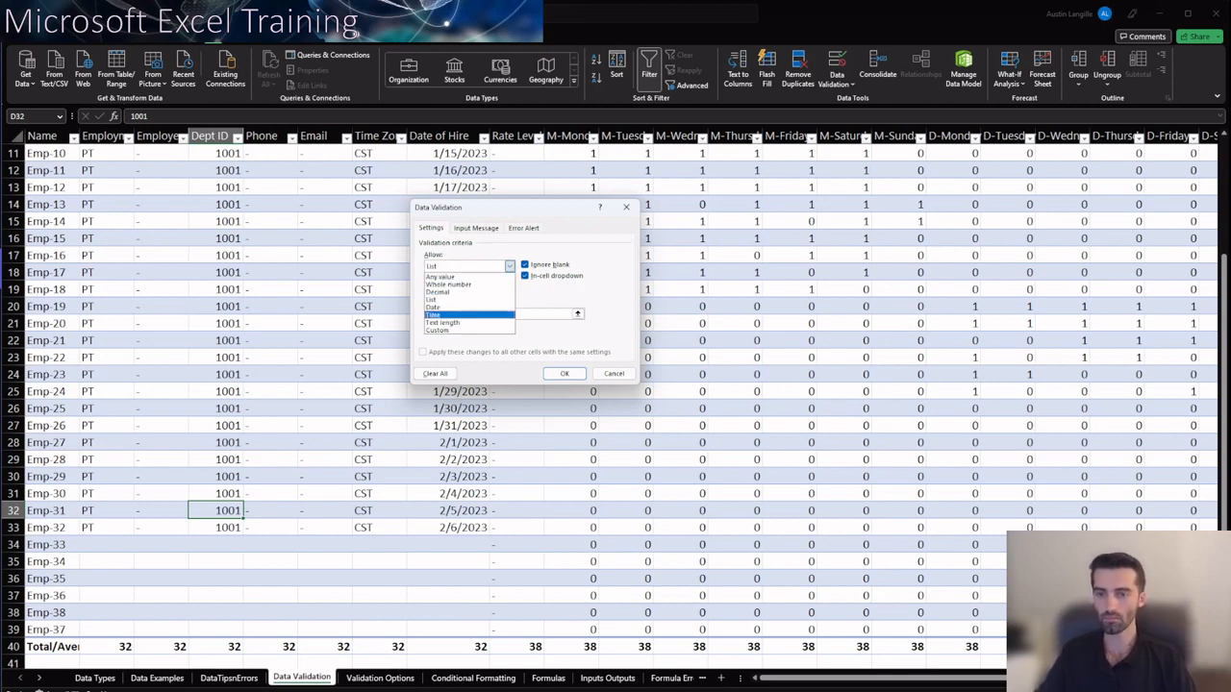
pyautogui.click(469, 307)
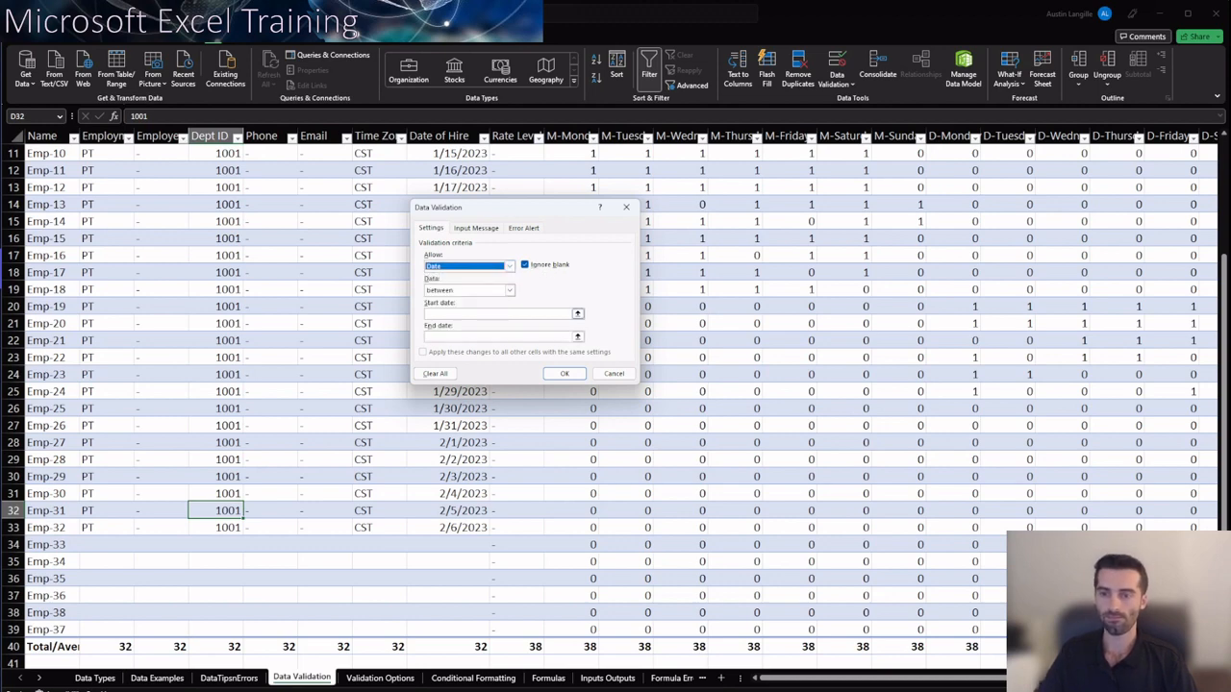
pyautogui.click(510, 266)
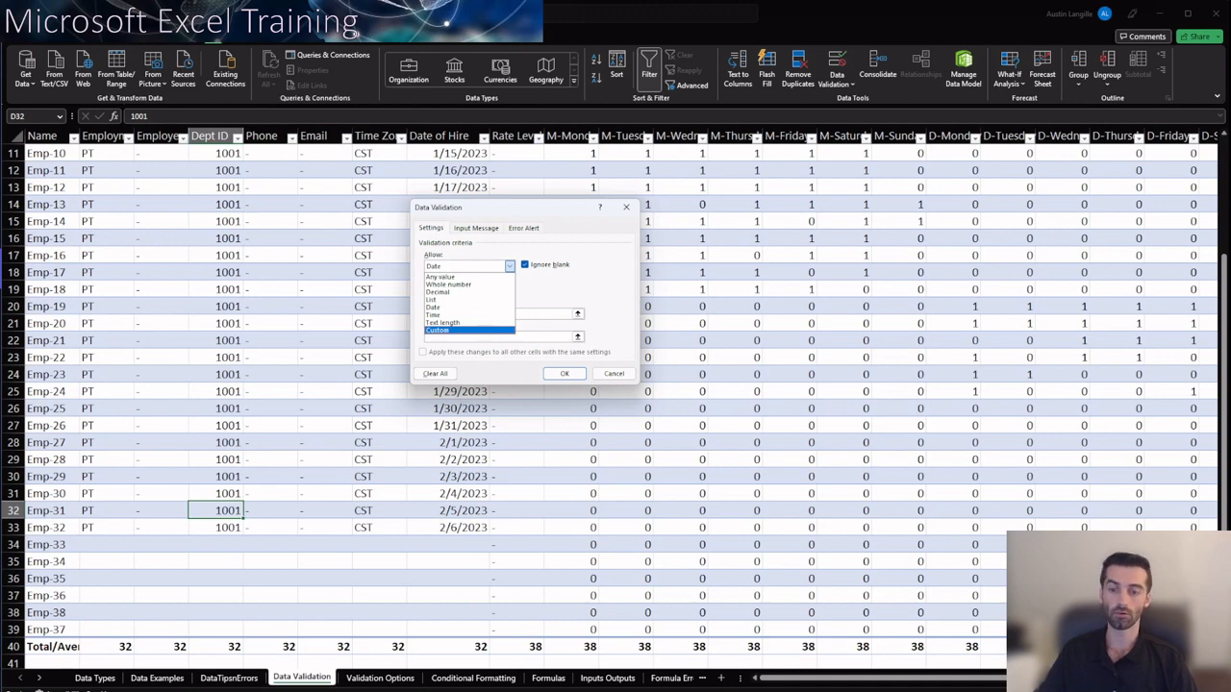
pyautogui.hotkey('alt', 'Tab')
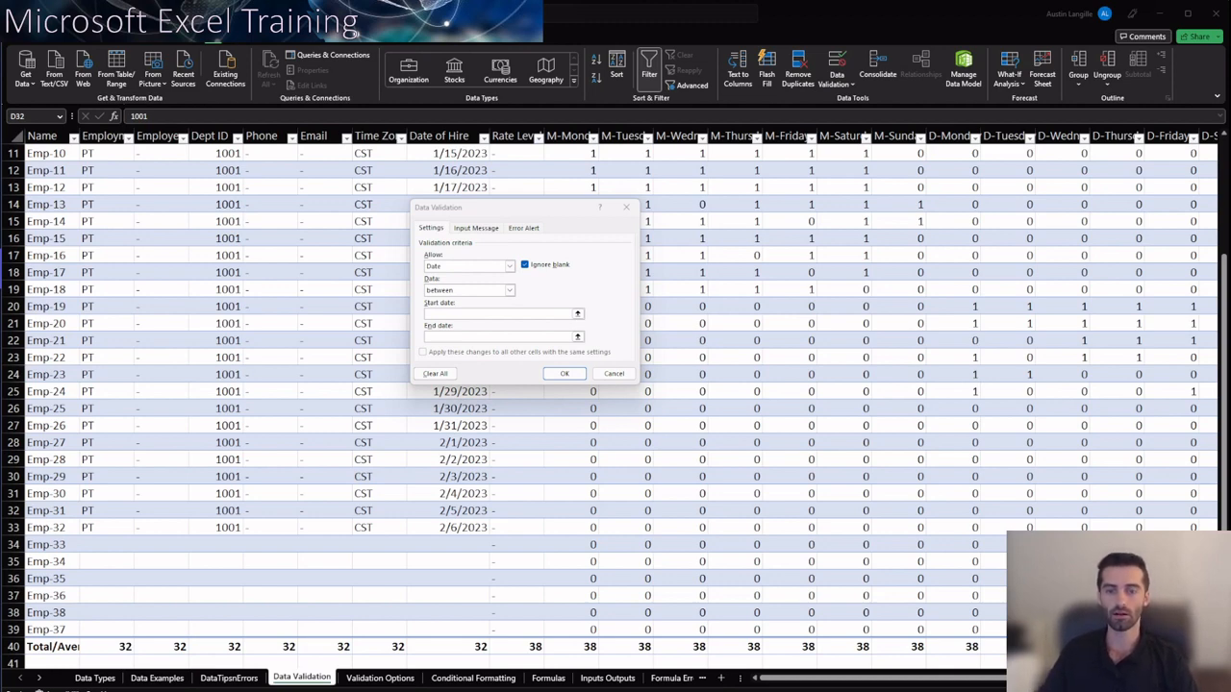
pyautogui.click(614, 373)
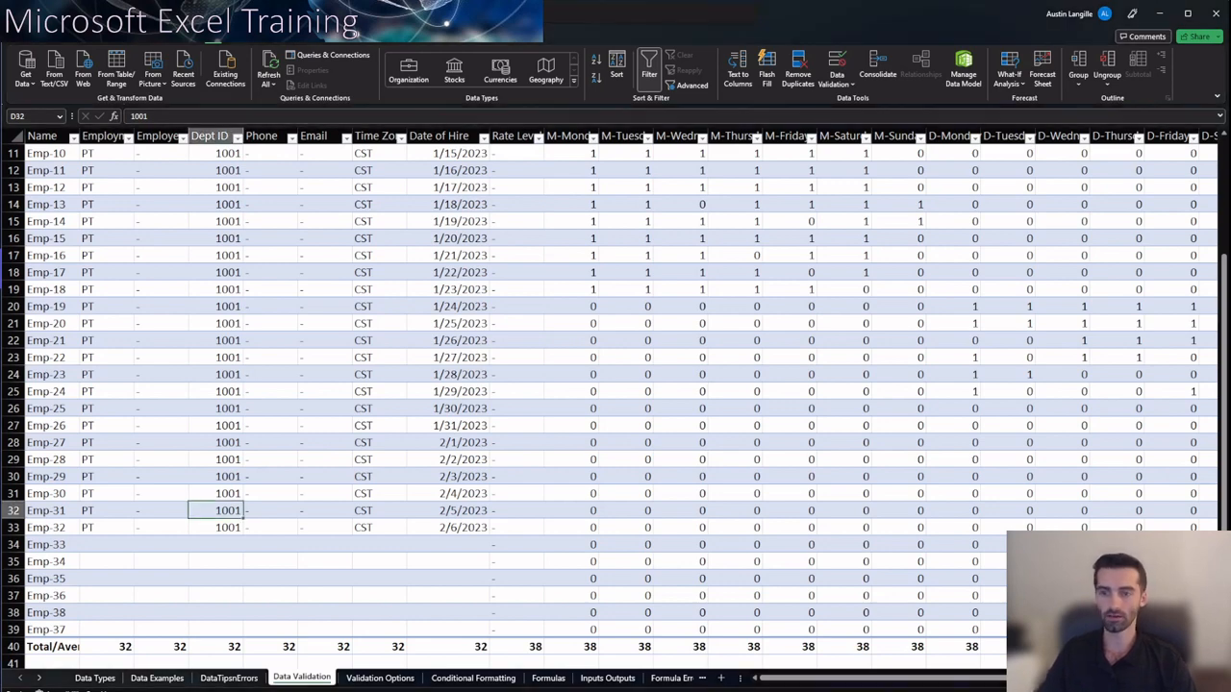
# Select the Dept ID cells of all employees, D2:D39, excluding the header and total row.
pyautogui.scroll(-3, 616, 395)
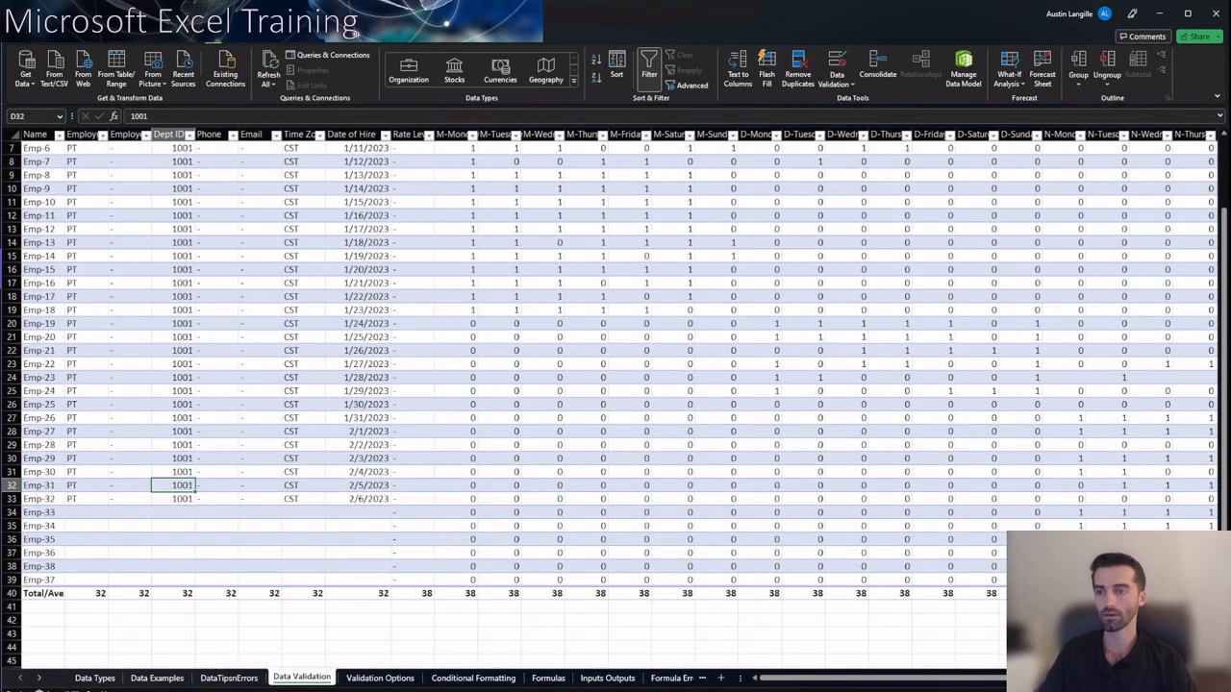
pyautogui.scroll(-1, 615, 394)
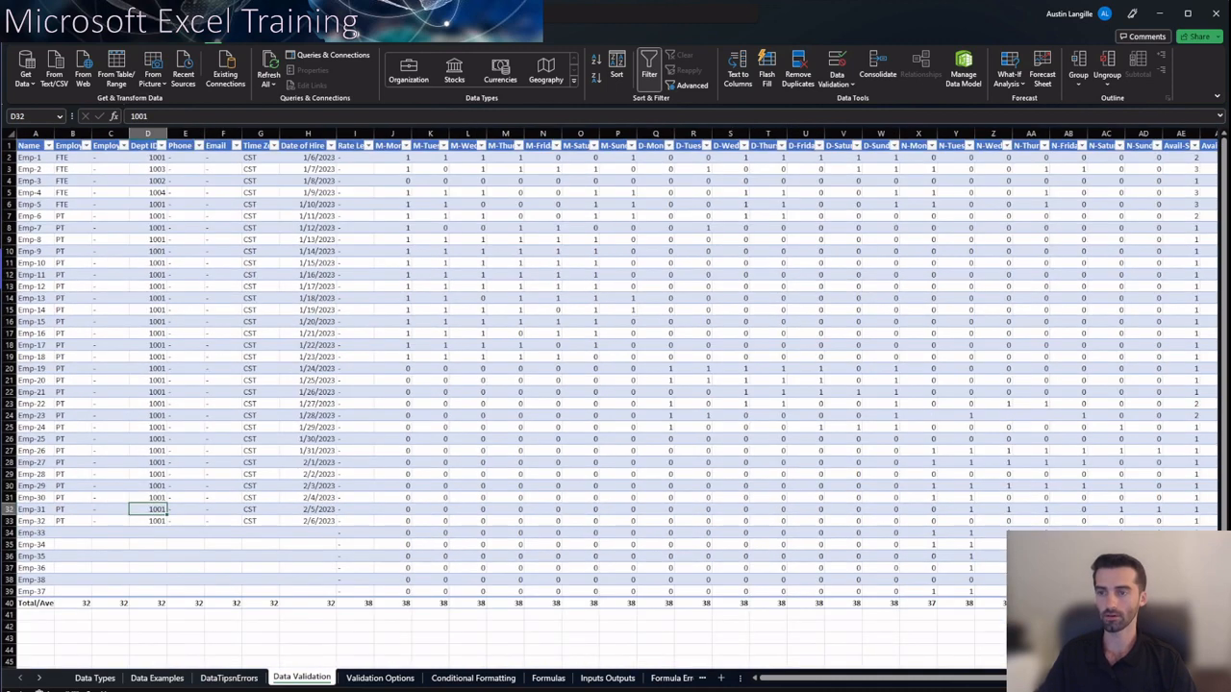
pyautogui.click(148, 239)
pyautogui.click(154, 181)
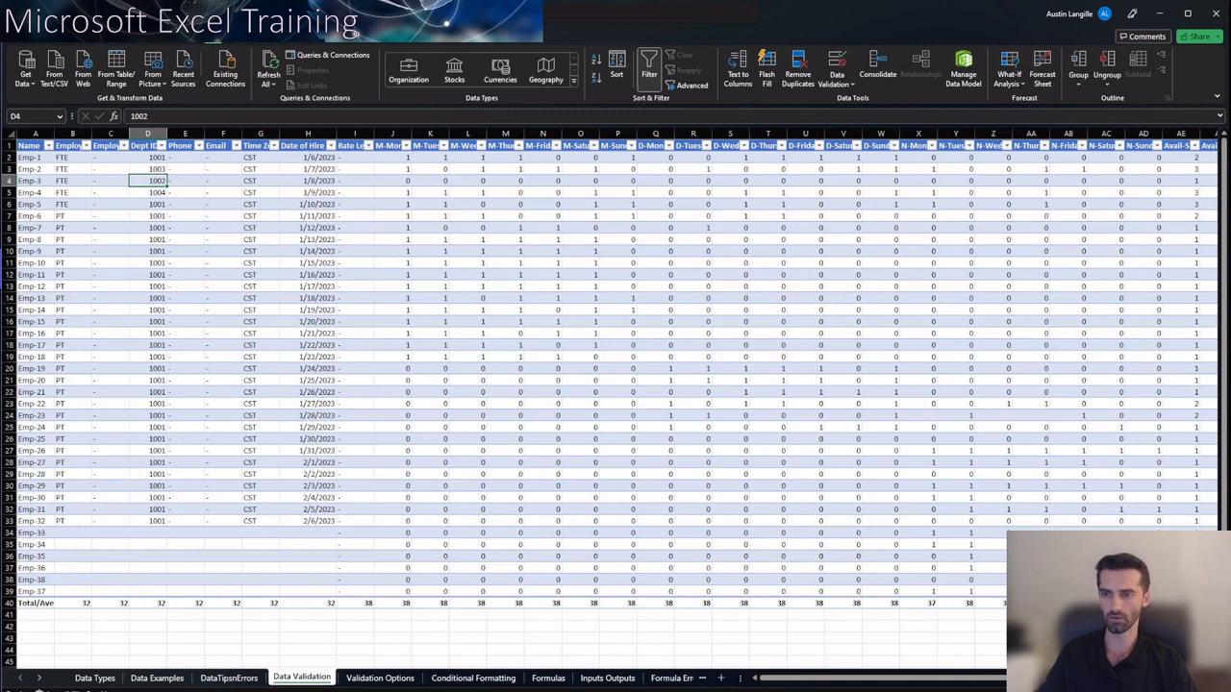
pyautogui.click(223, 251)
pyautogui.moveTo(147, 157); pyautogui.dragTo(176, 617)
pyautogui.hotkey('shift', 'Up')
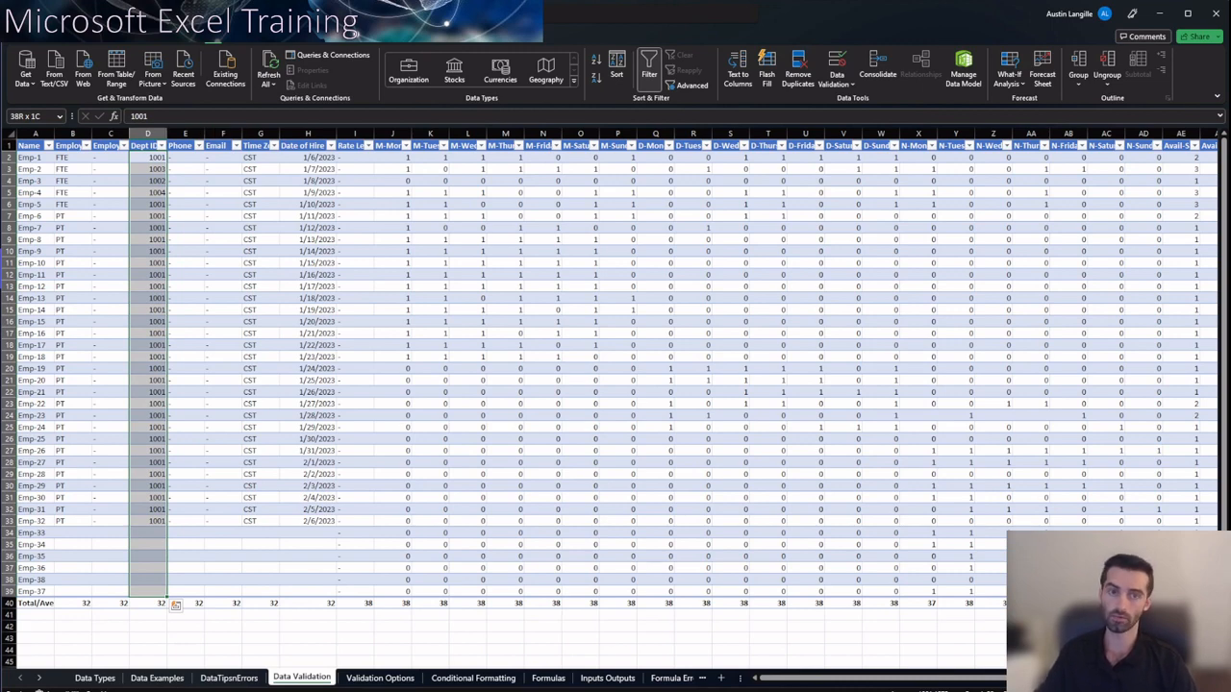
pyautogui.click(836, 79)
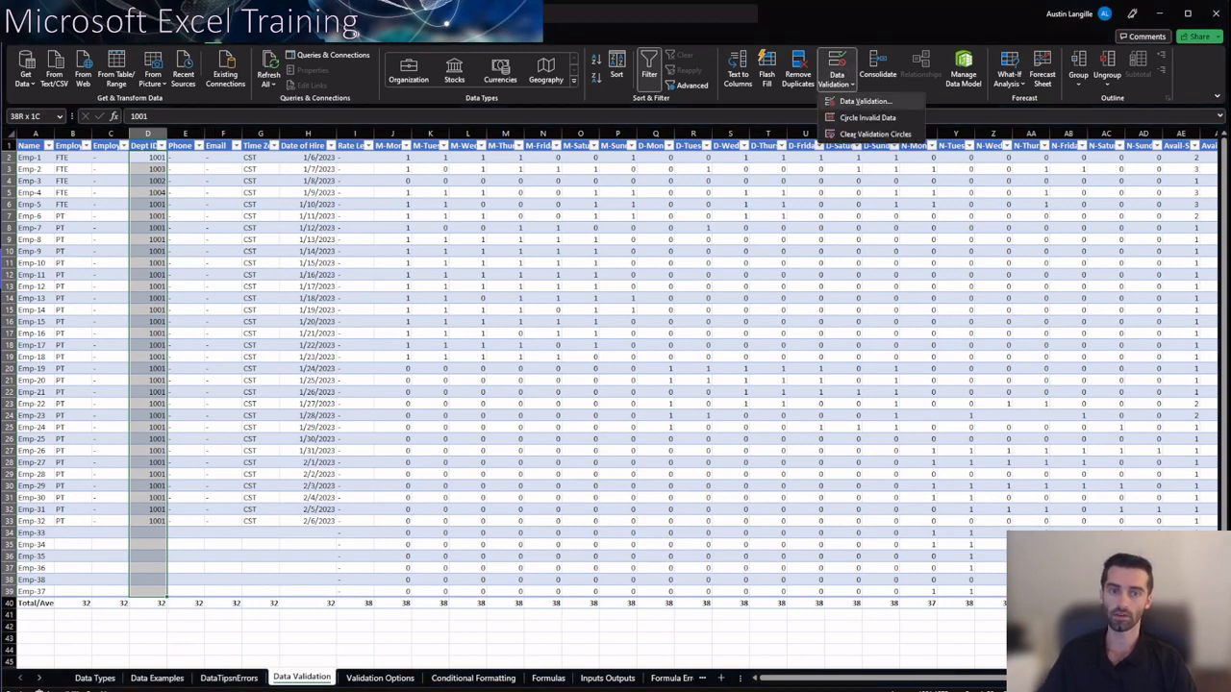
pyautogui.click(865, 101)
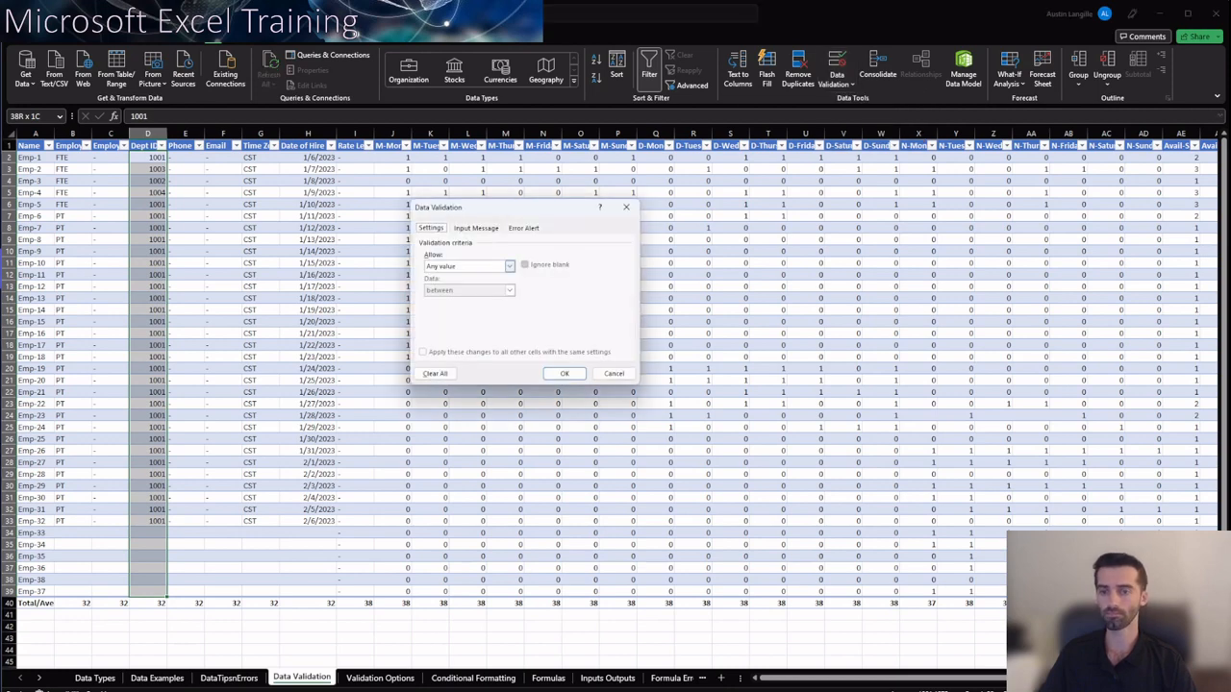
pyautogui.click(510, 267)
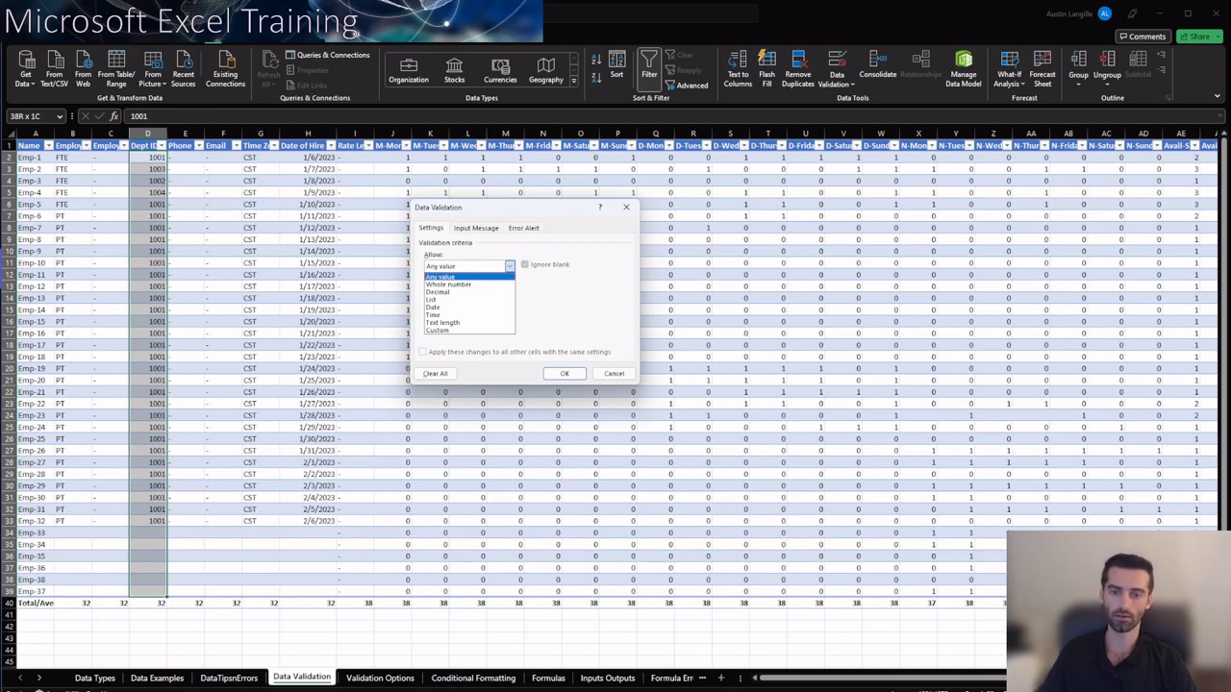
pyautogui.click(614, 373)
# Apply List data validation to the selected Dept ID cells, using 'Validation Options'!$A$6:$A$9 as the source.
pyautogui.click(836, 80)
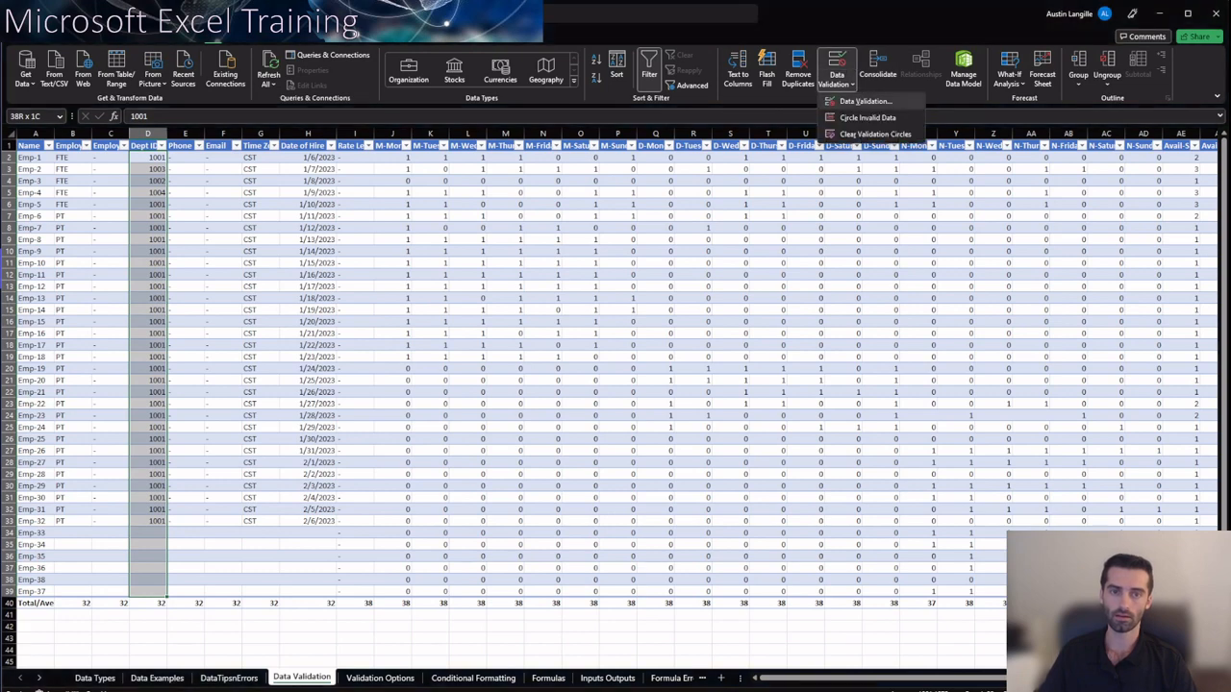
pyautogui.click(865, 101)
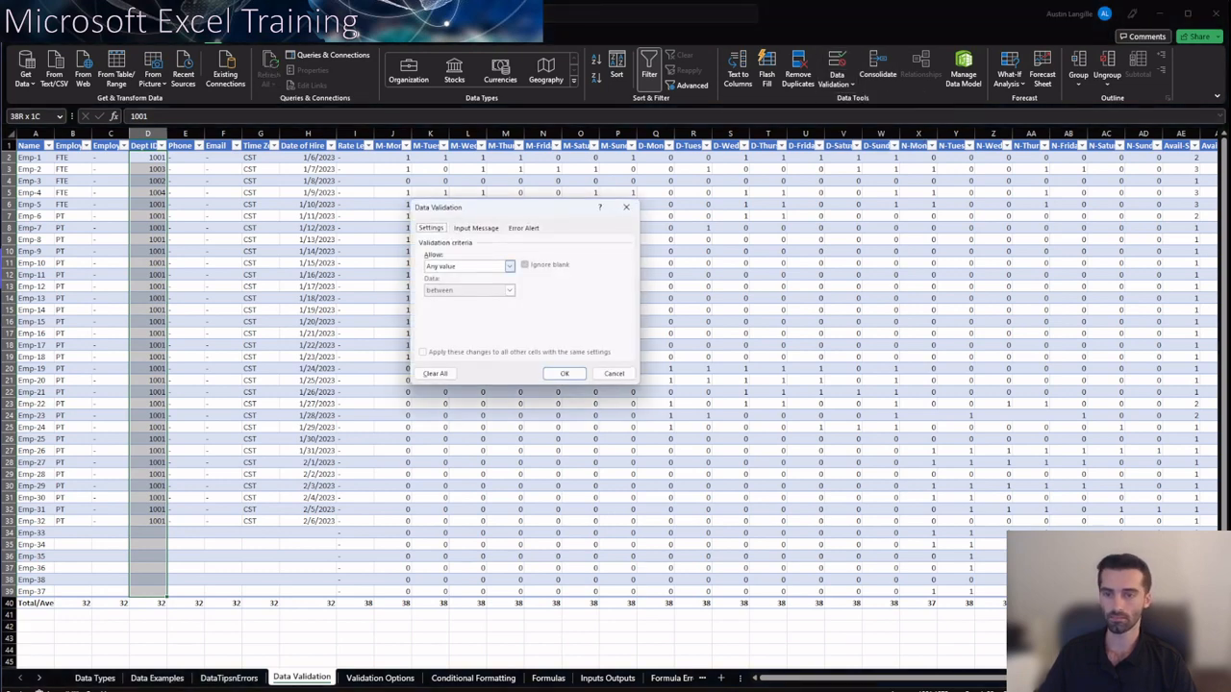
pyautogui.click(510, 266)
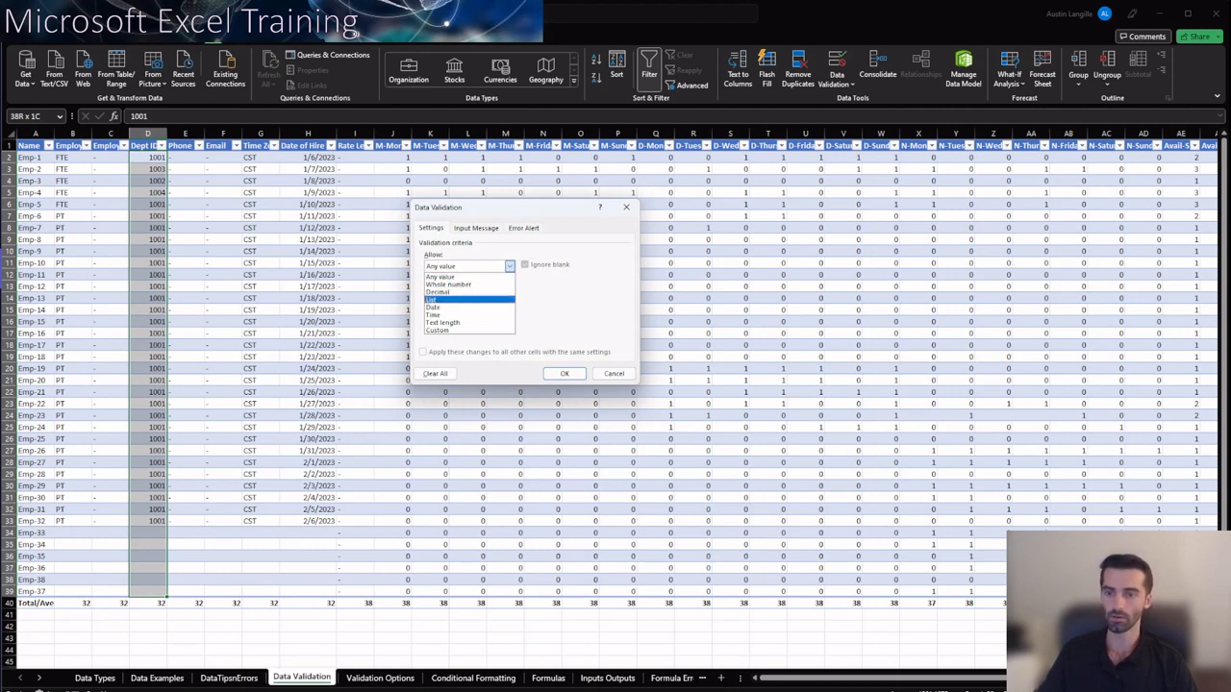
pyautogui.click(467, 300)
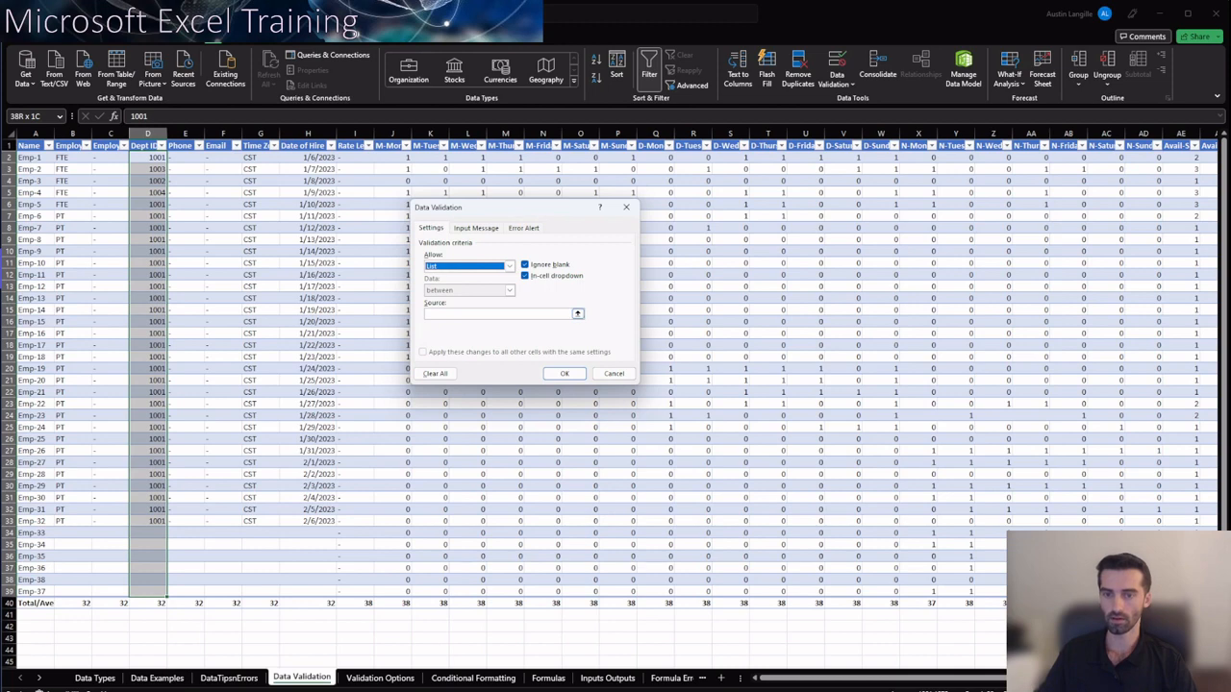
pyautogui.click(577, 314)
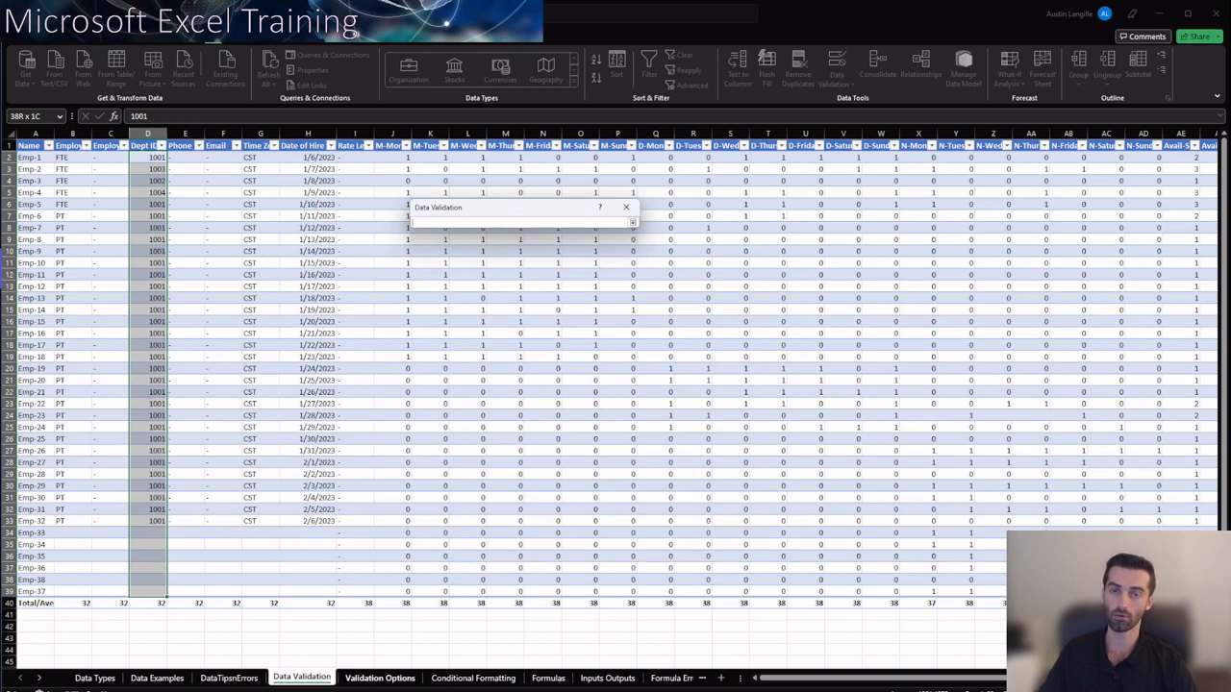
pyautogui.click(380, 678)
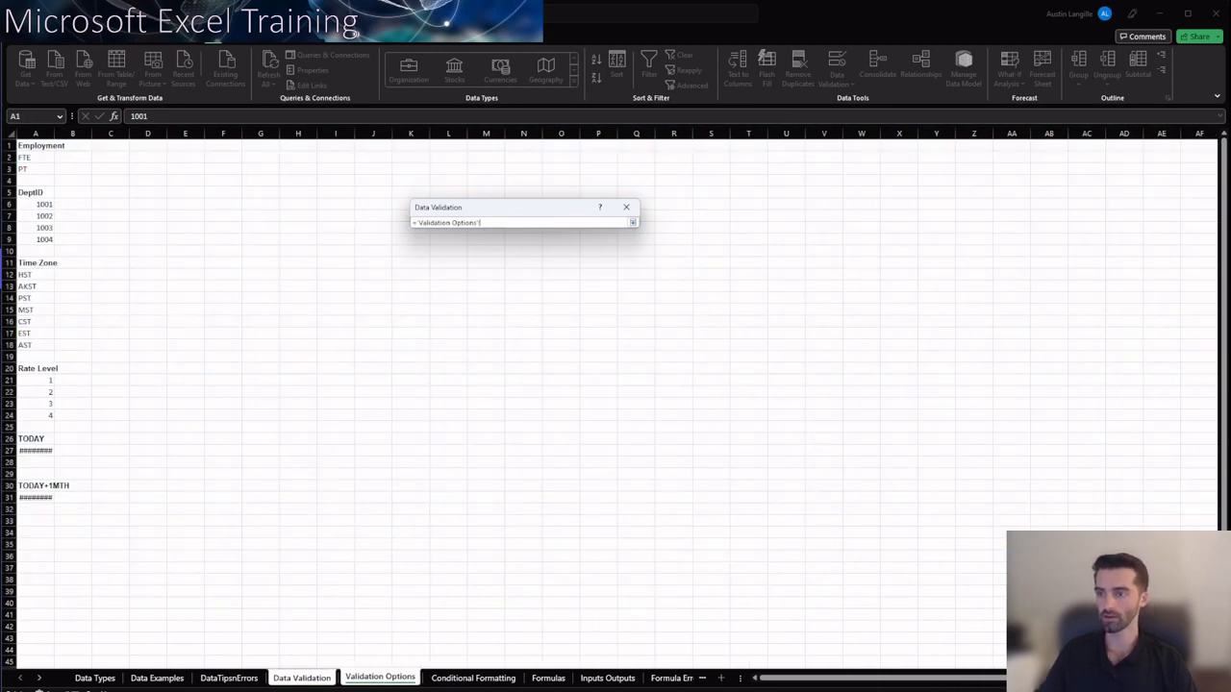
pyautogui.moveTo(44, 204); pyautogui.dragTo(46, 240)
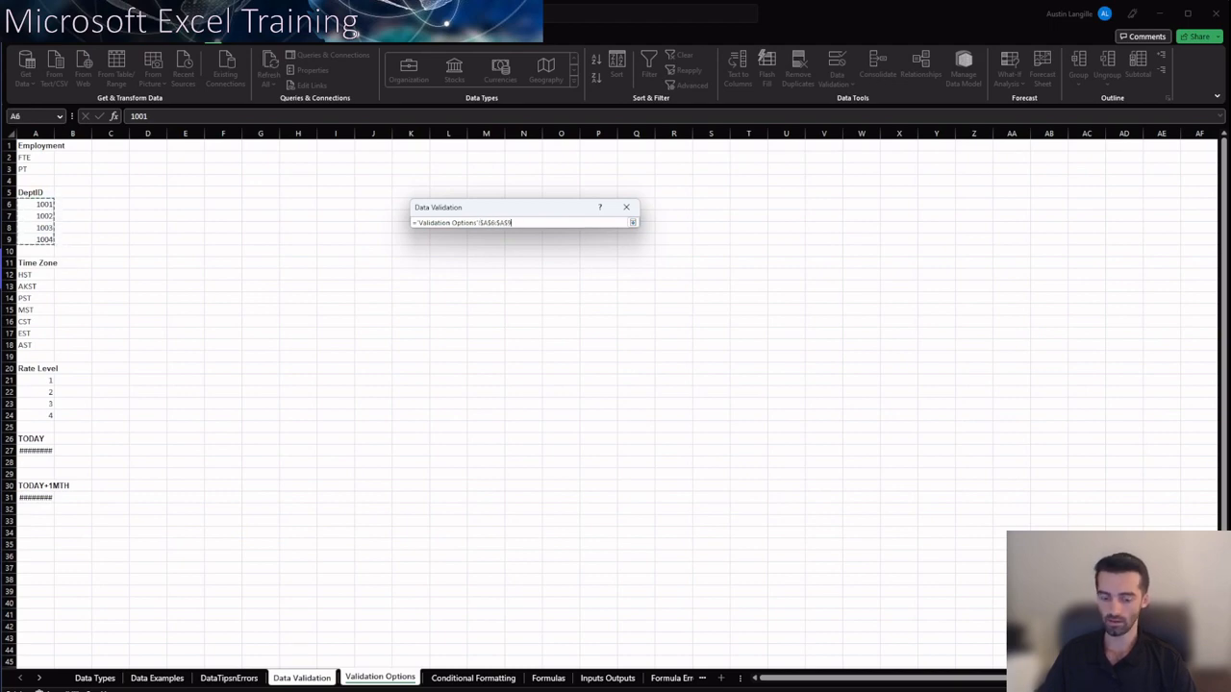
pyautogui.press('Return')
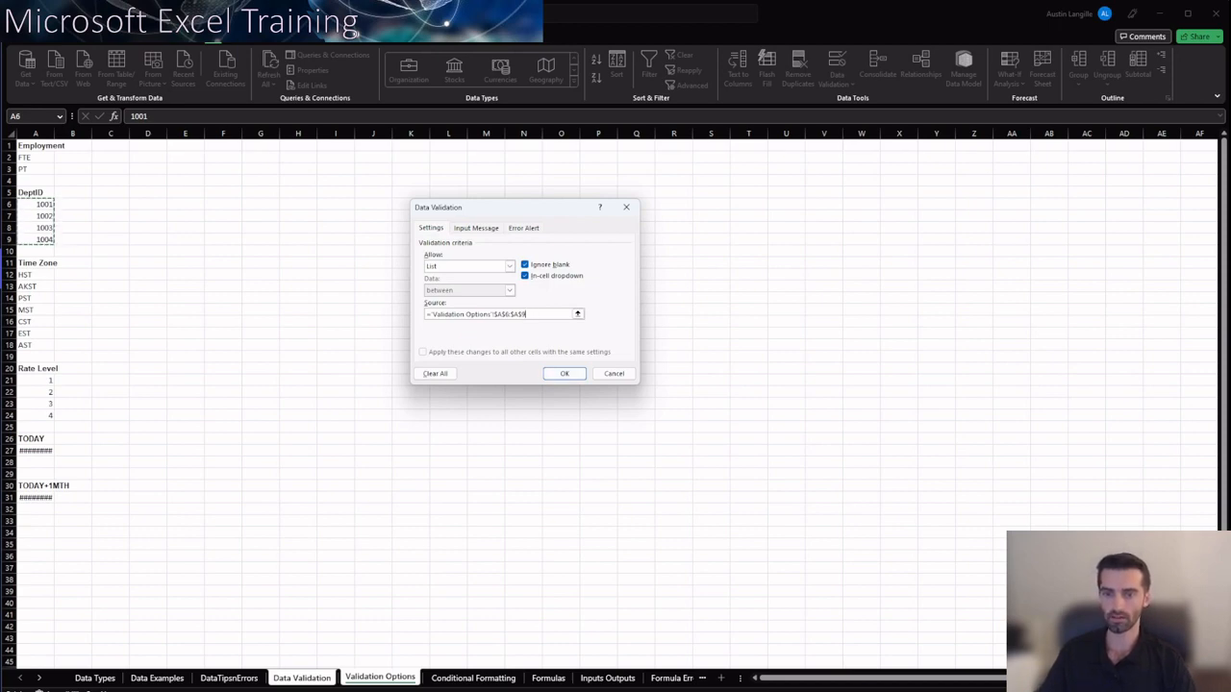
pyautogui.press('Return')
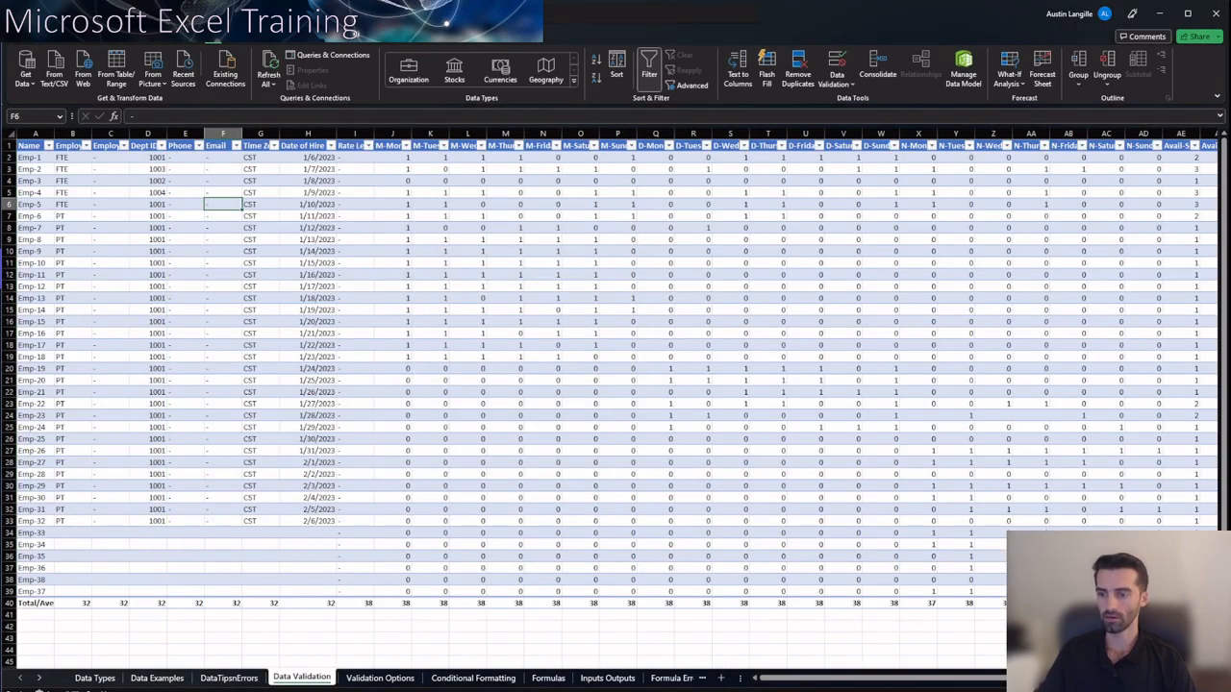
# Check the Dept ID dropdown options for Emp-33 in cell D34, leaving the cell blank.
pyautogui.click(148, 275)
pyautogui.click(148, 497)
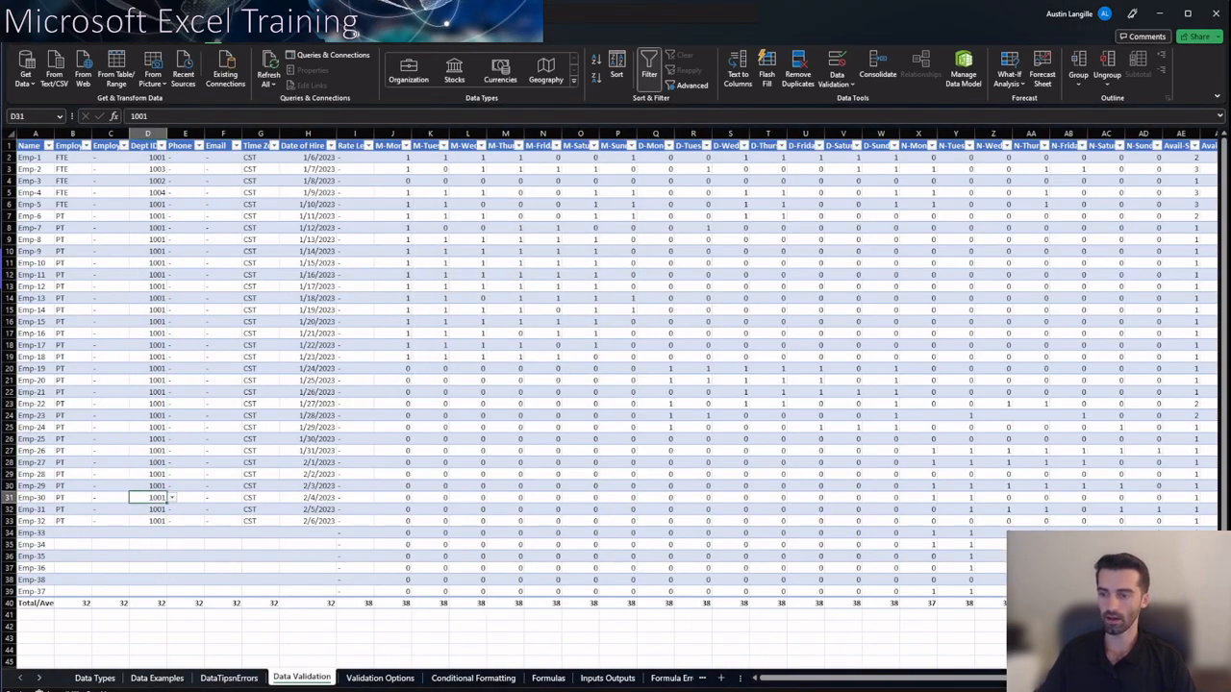
pyautogui.moveTo(34, 533); pyautogui.dragTo(34, 592)
pyautogui.click(110, 556)
pyautogui.click(148, 544)
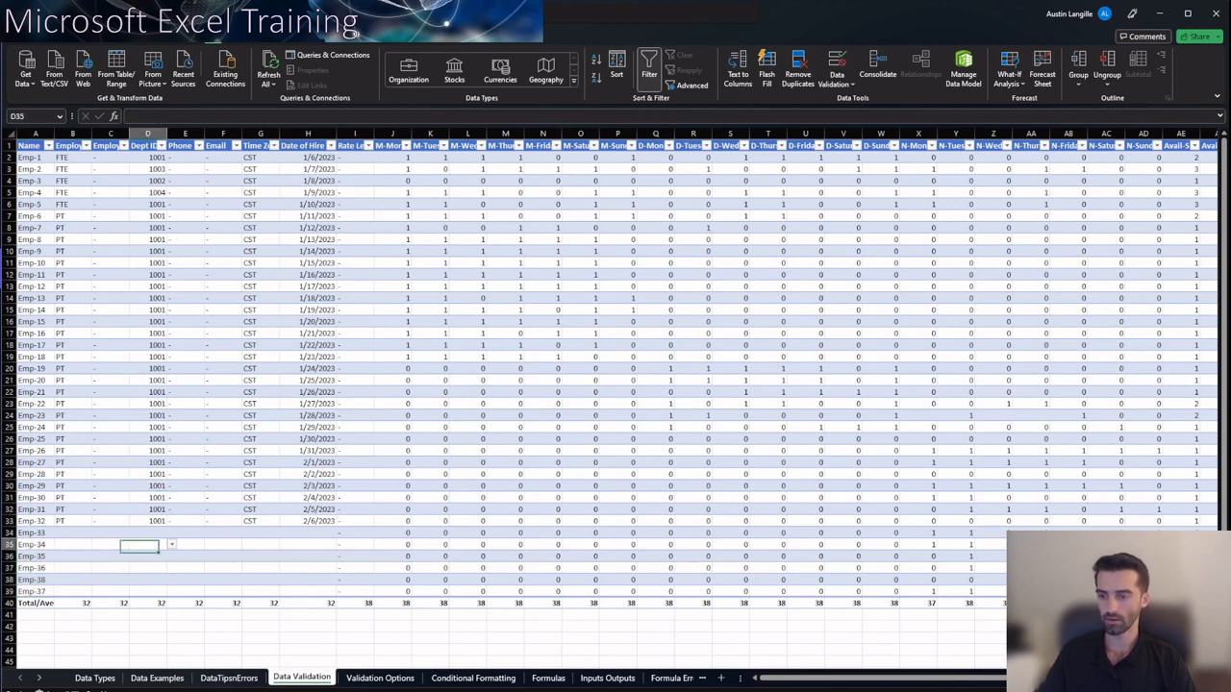
pyautogui.click(149, 521)
pyautogui.click(148, 533)
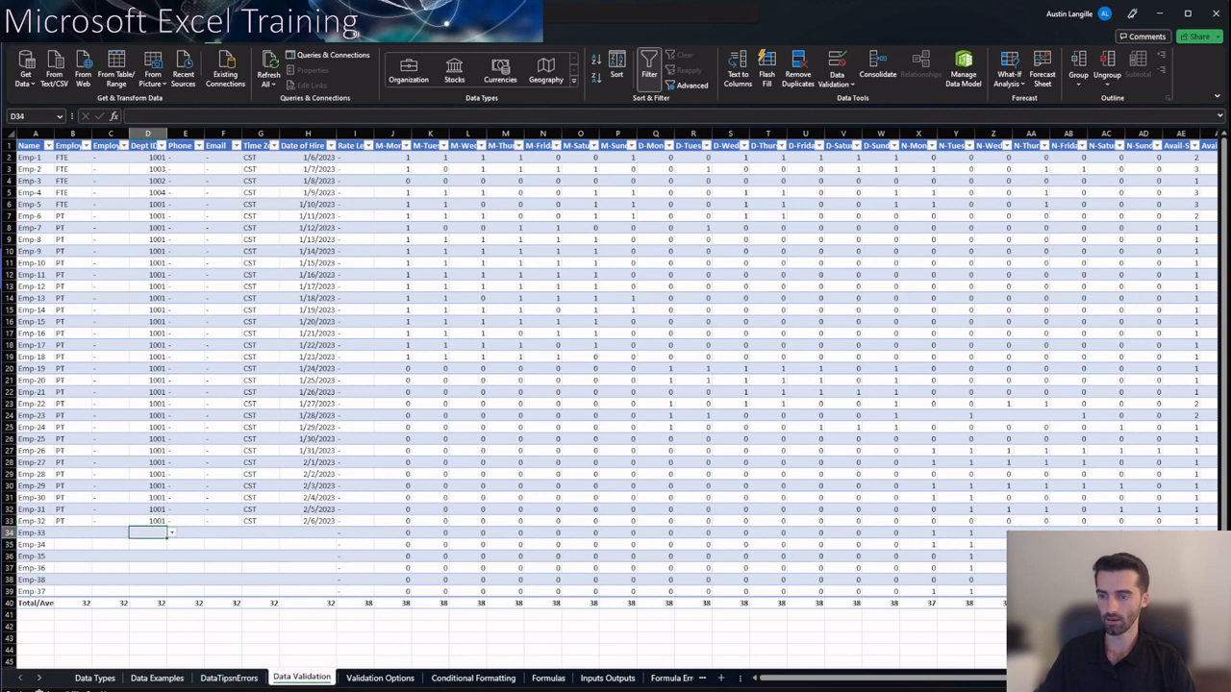
pyautogui.hotkey('alt', 'Down')
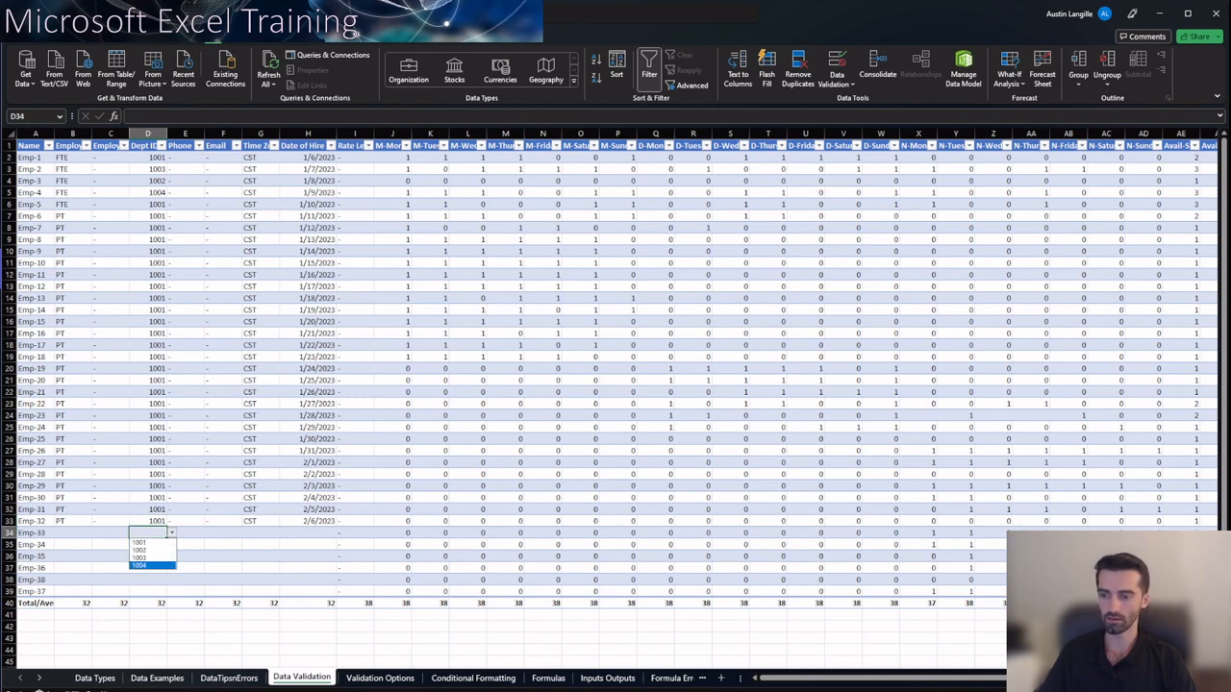
pyautogui.press('Up')
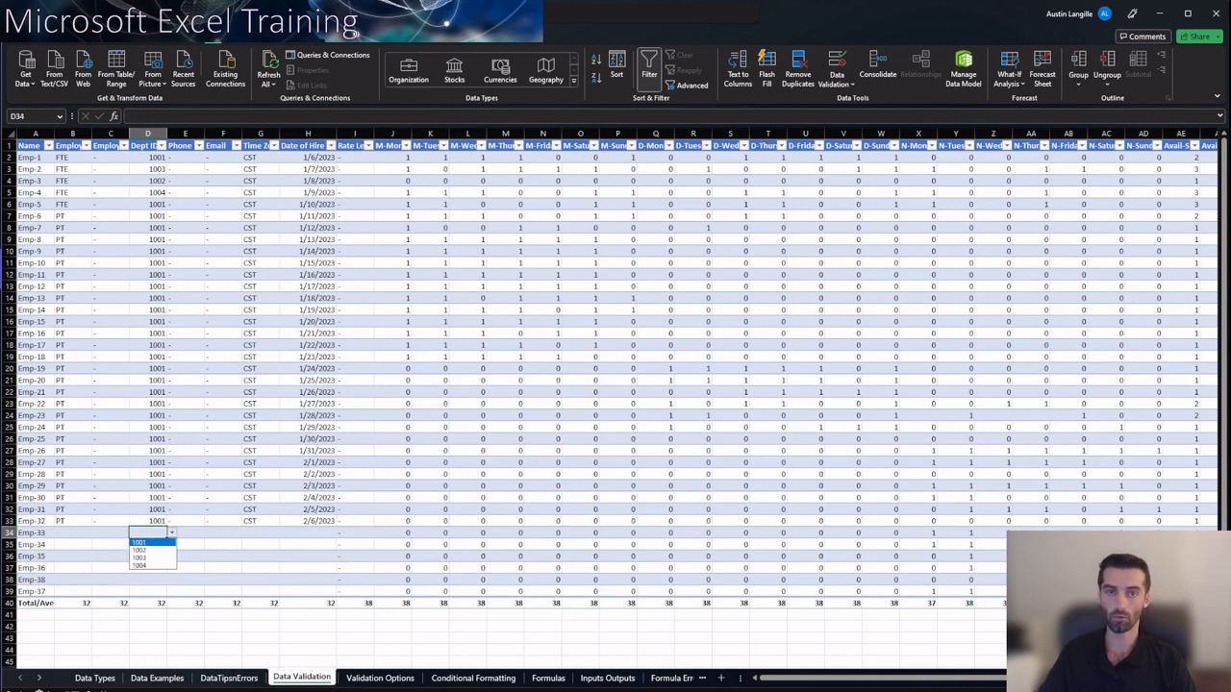
pyautogui.press('Escape')
pyautogui.click(186, 544)
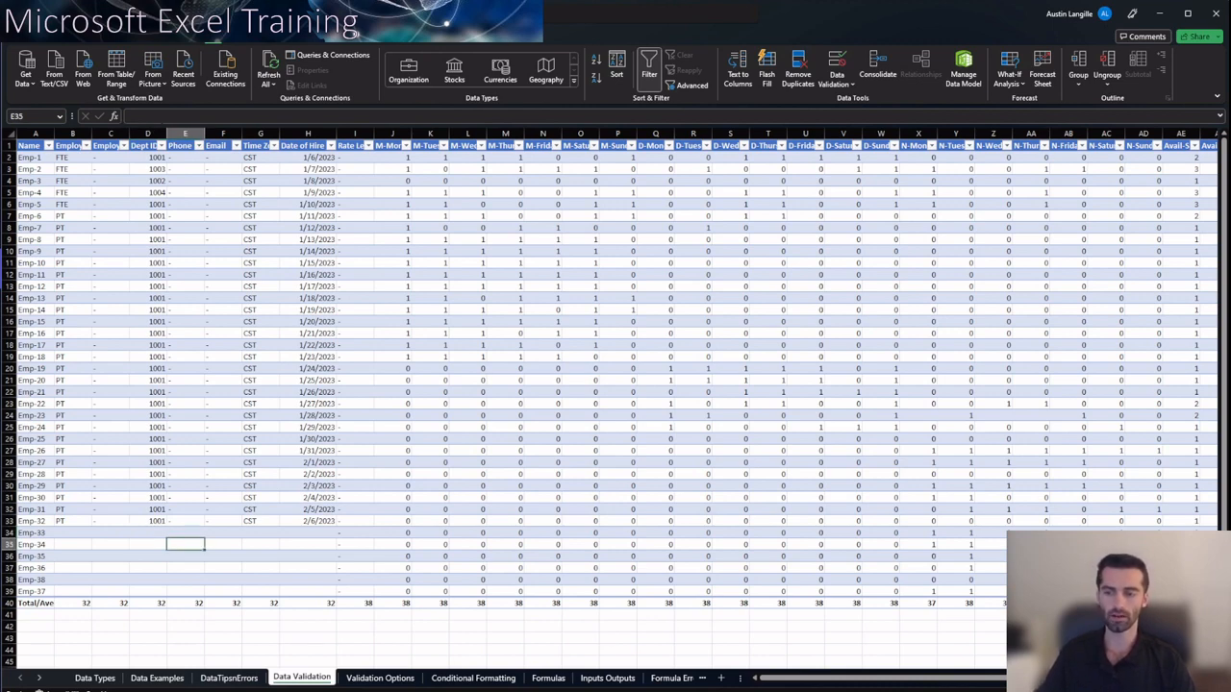
# Insert a blank row above the 1004 entry in the DeptID list on the Validation Options sheet.
pyautogui.click(380, 678)
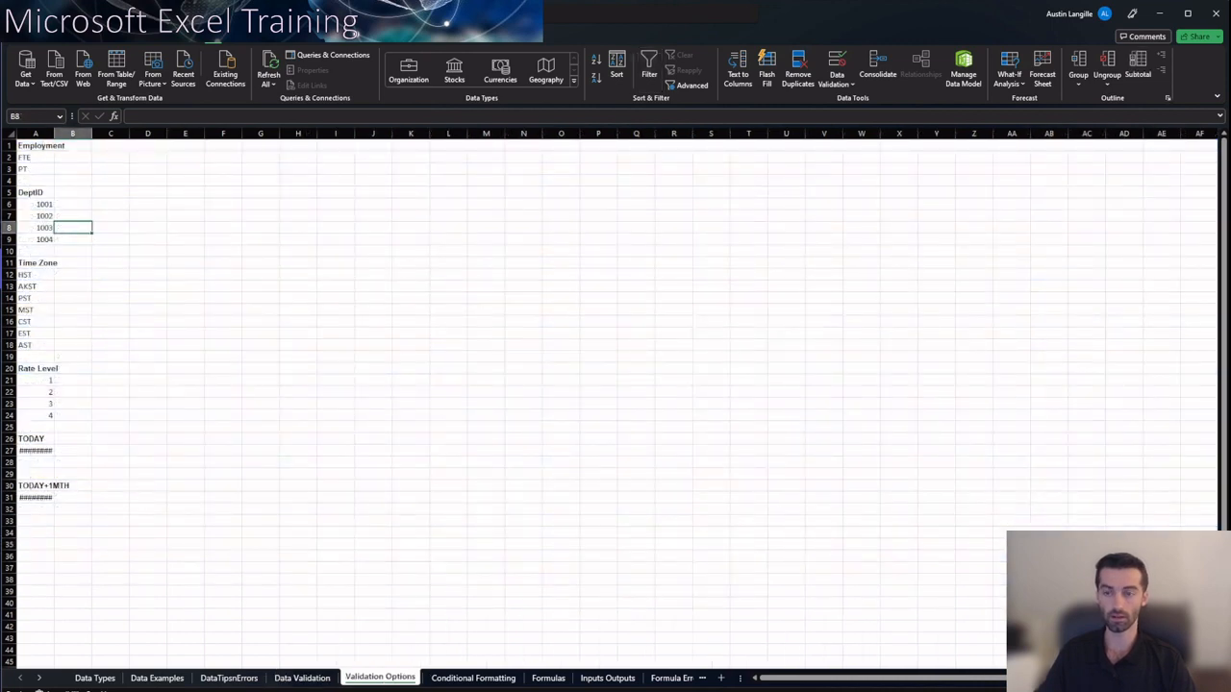
pyautogui.click(148, 239)
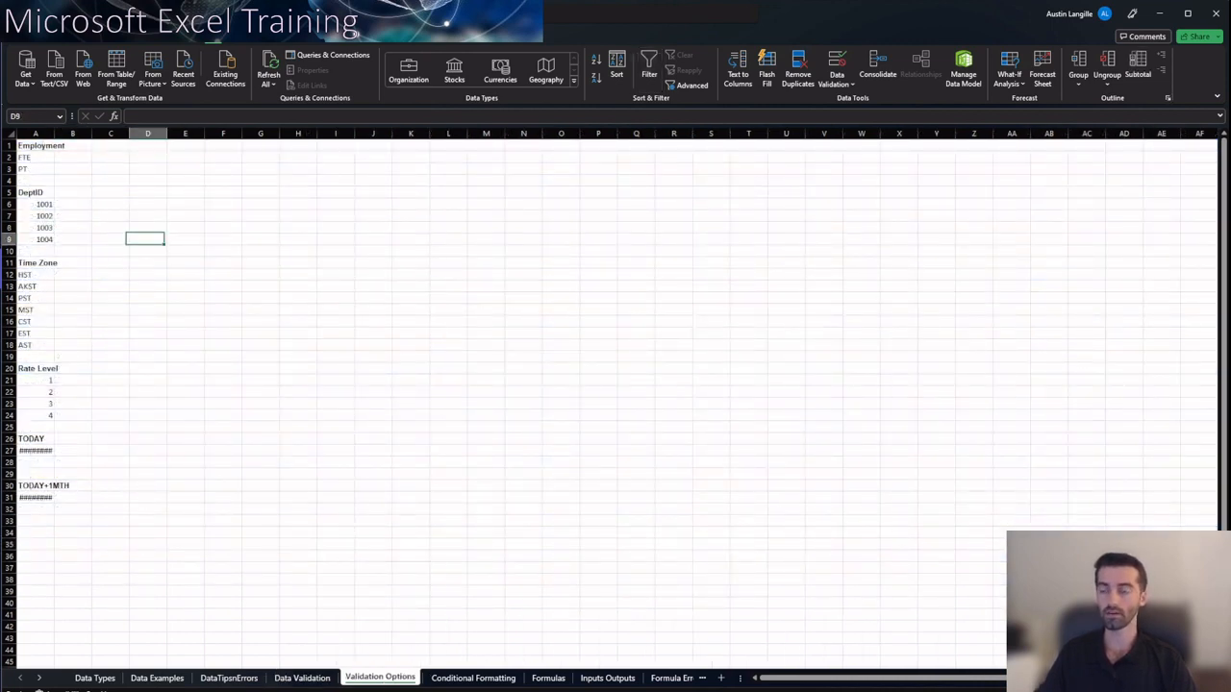
pyautogui.click(36, 239)
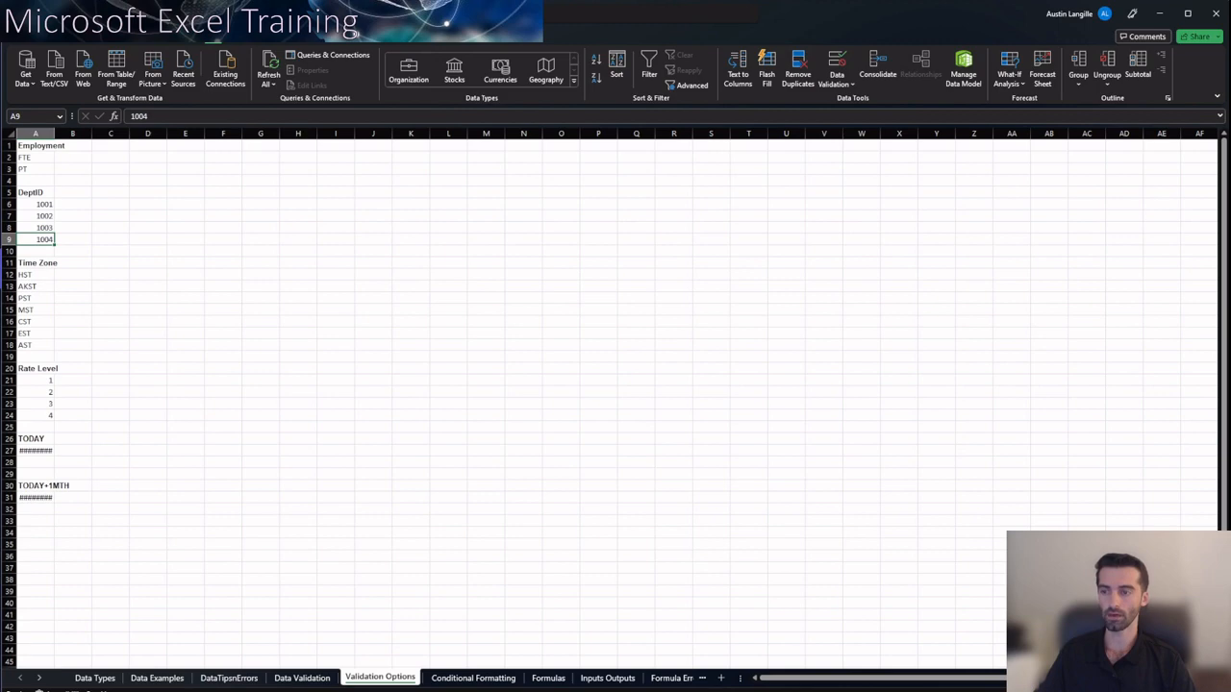
pyautogui.hotkey('shift', 'space')
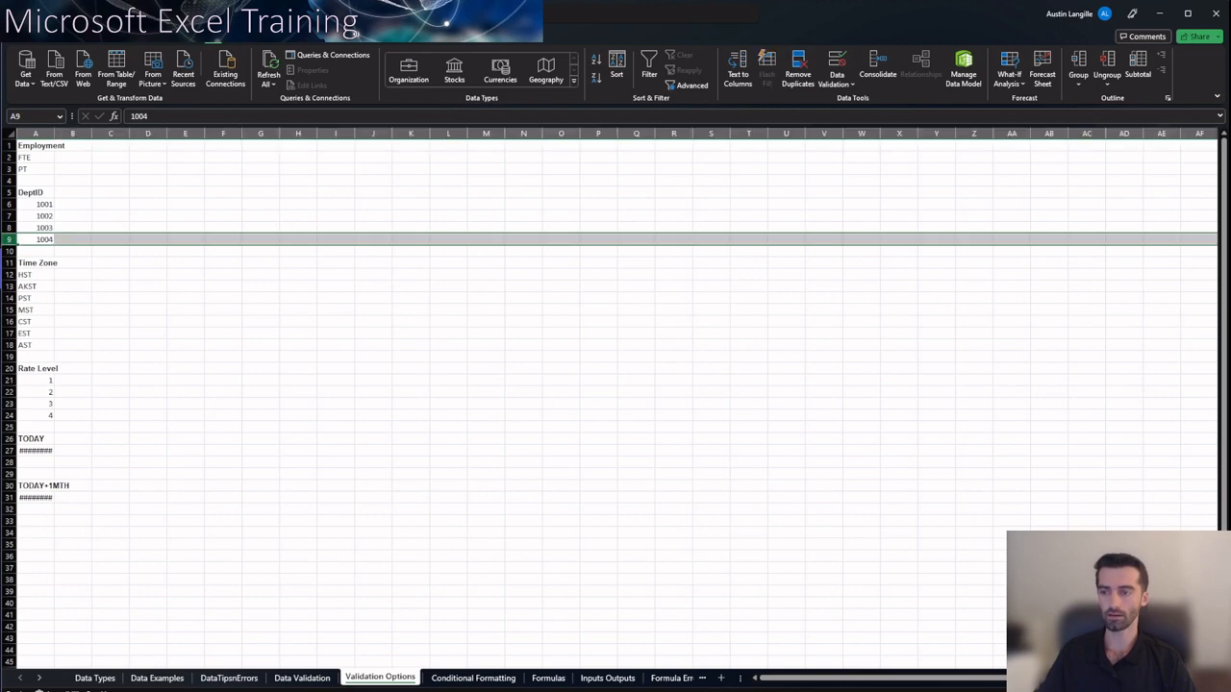
pyautogui.rightClick(10, 239)
pyautogui.click(38, 357)
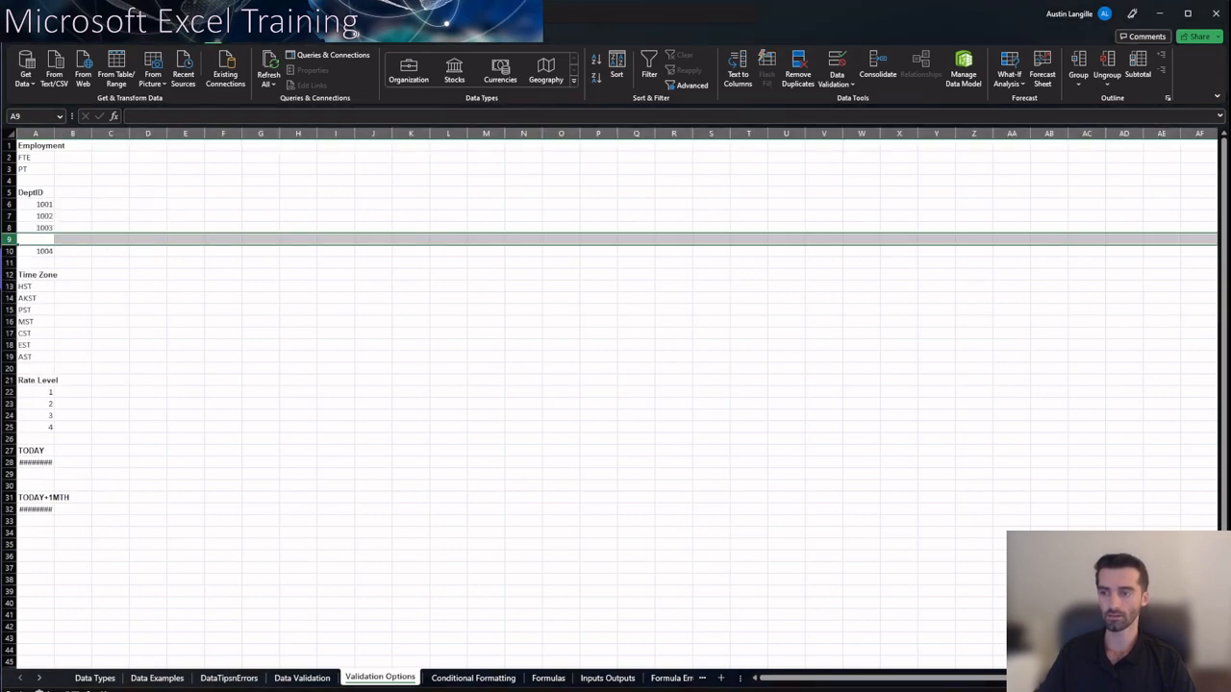
pyautogui.click(36, 240)
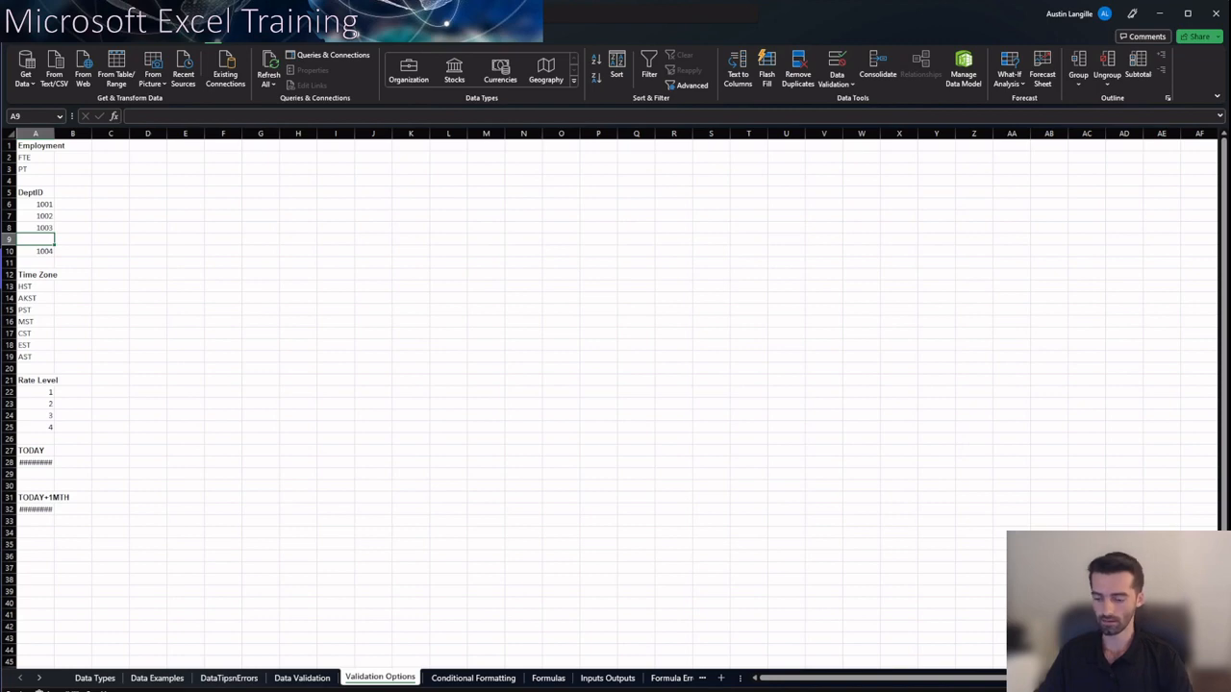
# Complete the extended DeptID list in order, with 1004 in A9 and 1005 in A10.
pyautogui.write('1005')
pyautogui.press('Return')
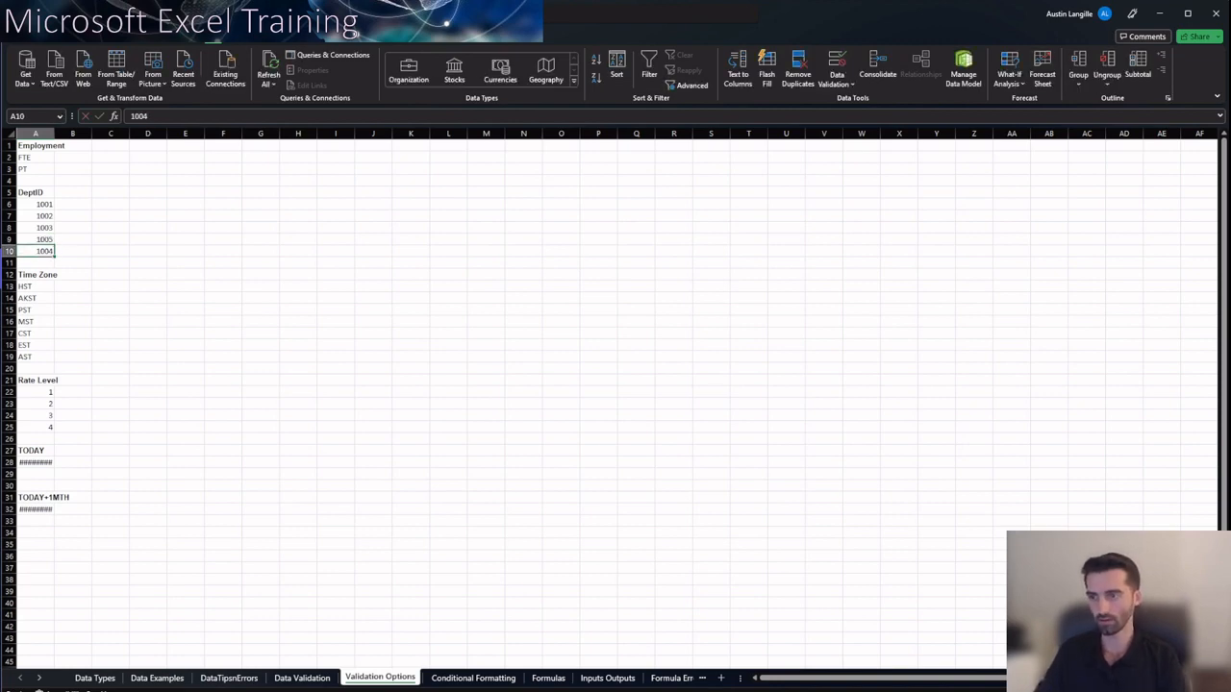
pyautogui.press('Up')
pyautogui.write('1004')
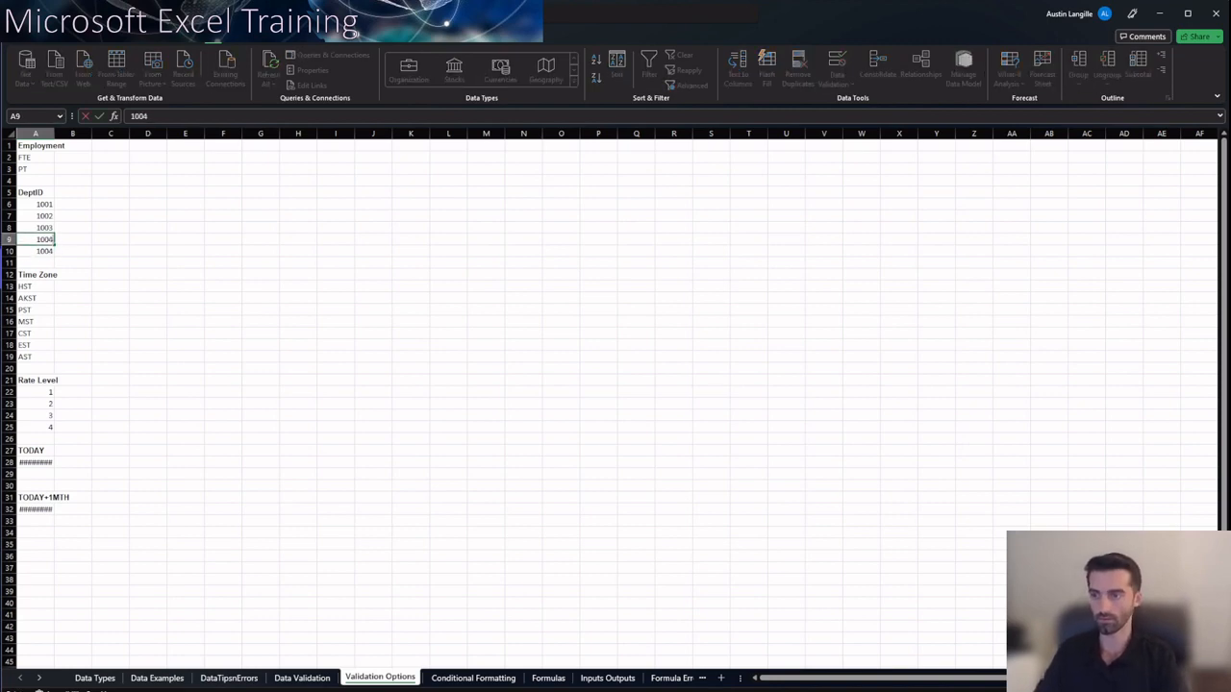
pyautogui.press('Return')
pyautogui.write('1005')
pyautogui.press('Return')
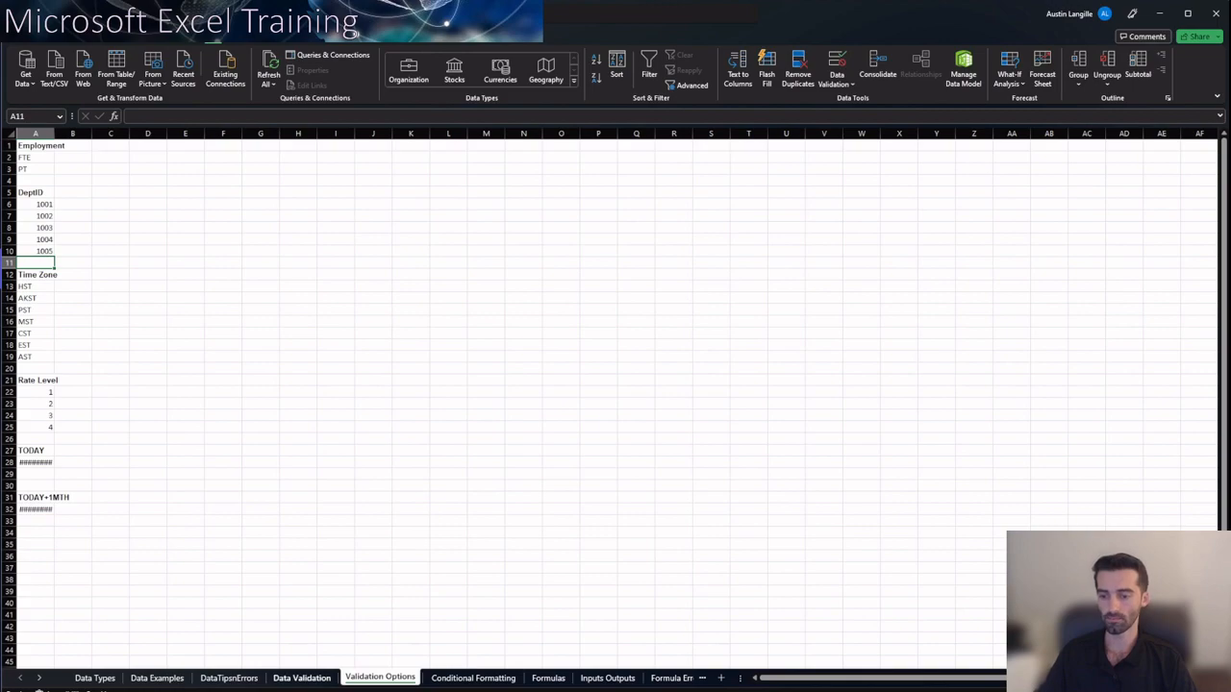
# Return to the Data Validation sheet and review Emp-33's Dept ID dropdown options in D34.
pyautogui.click(302, 678)
pyautogui.click(148, 533)
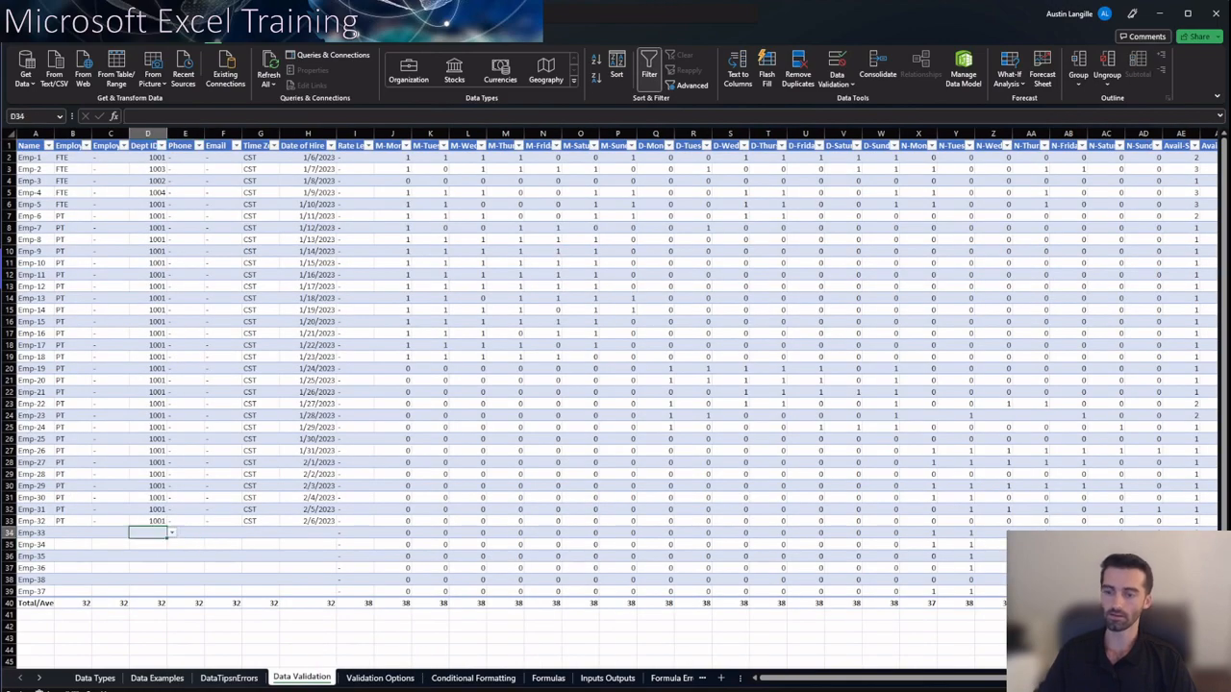
pyautogui.keyDown('ctrl'); pyautogui.scroll(4, 148, 532); pyautogui.keyUp('ctrl')
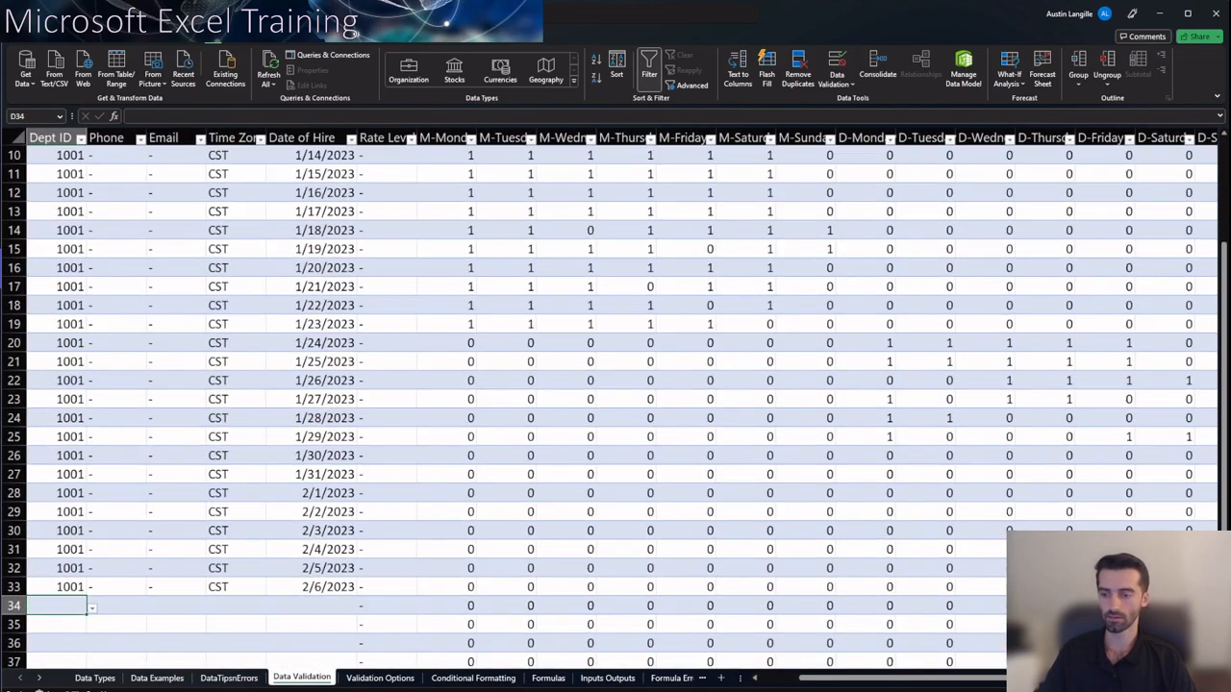
pyautogui.hscroll(-3, 426, 586)
pyautogui.scroll(-2, 426, 586)
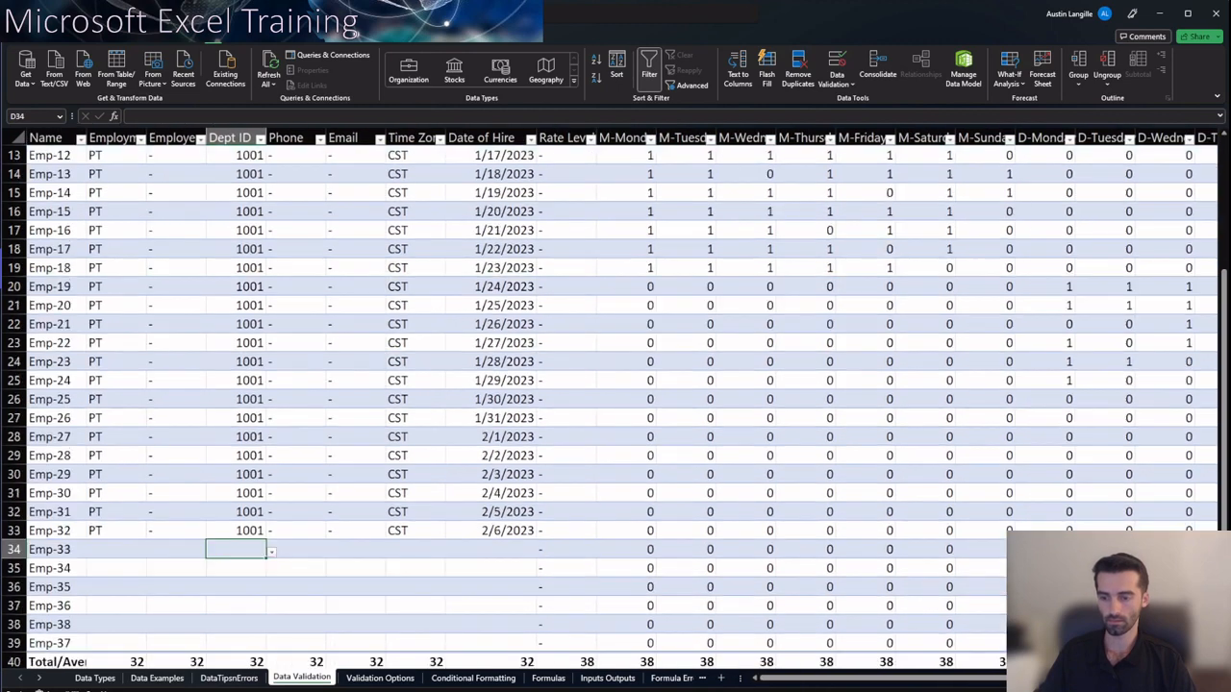
pyautogui.click(272, 496)
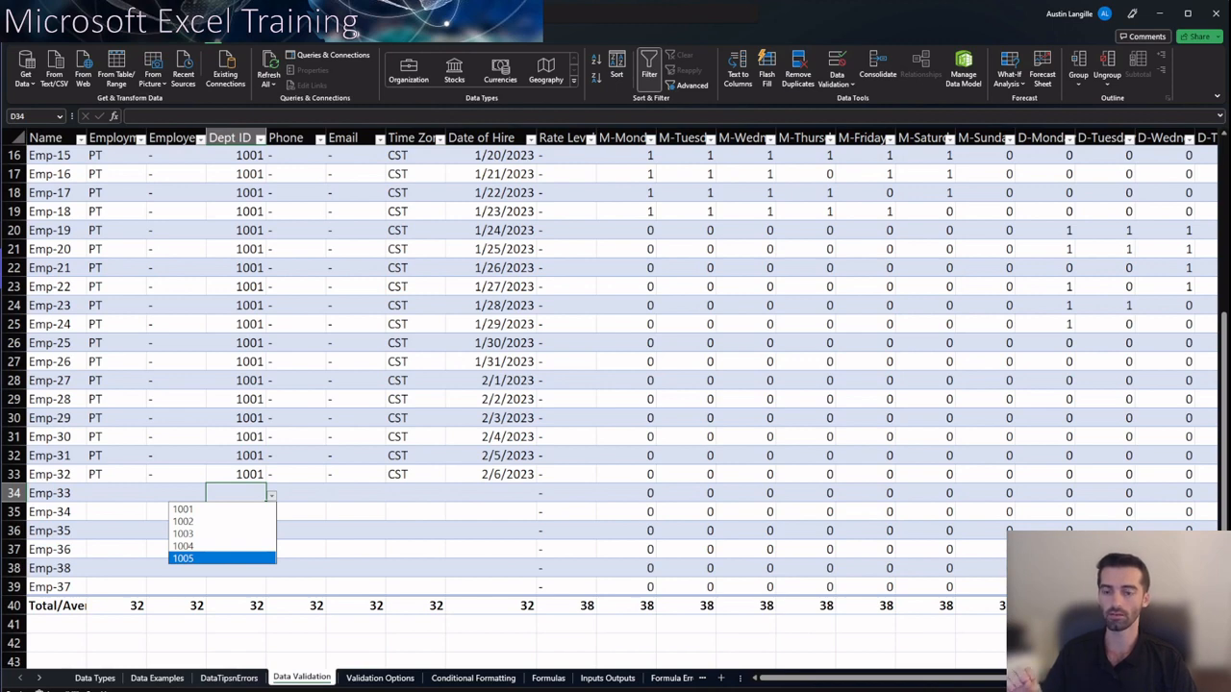
# Insert a blank row at row 11 of the Validation Options sheet and enter 1006 in A11, below 1005.
pyautogui.click(380, 679)
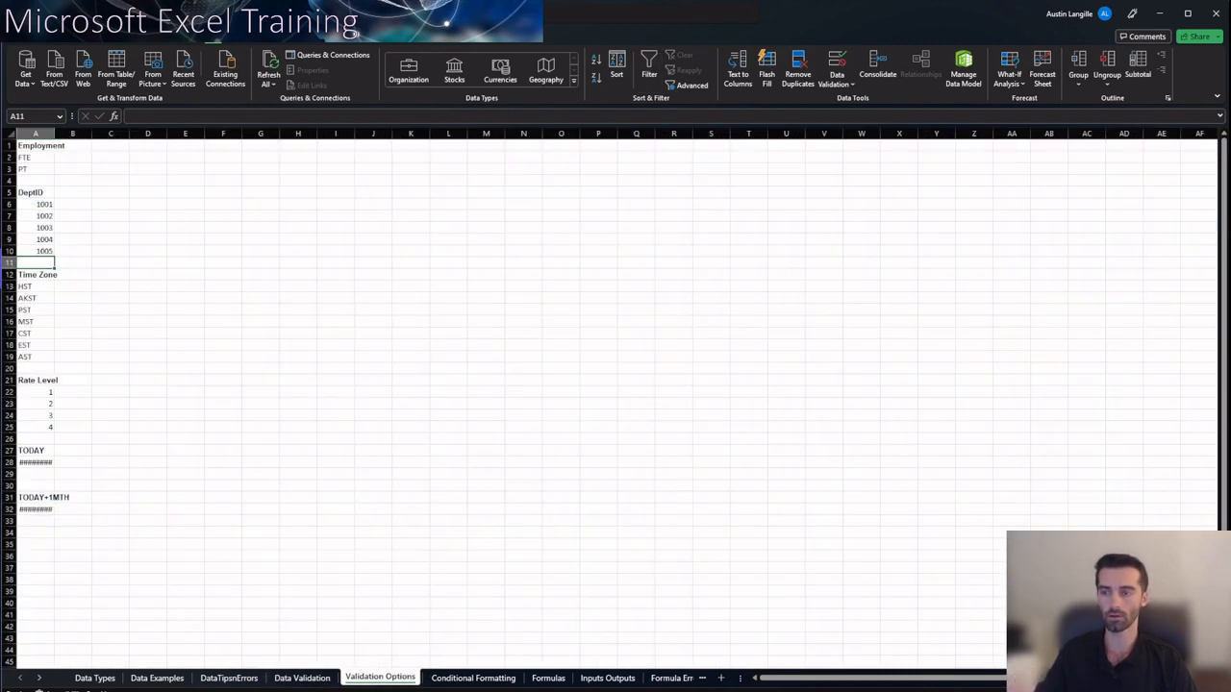
pyautogui.click(73, 322)
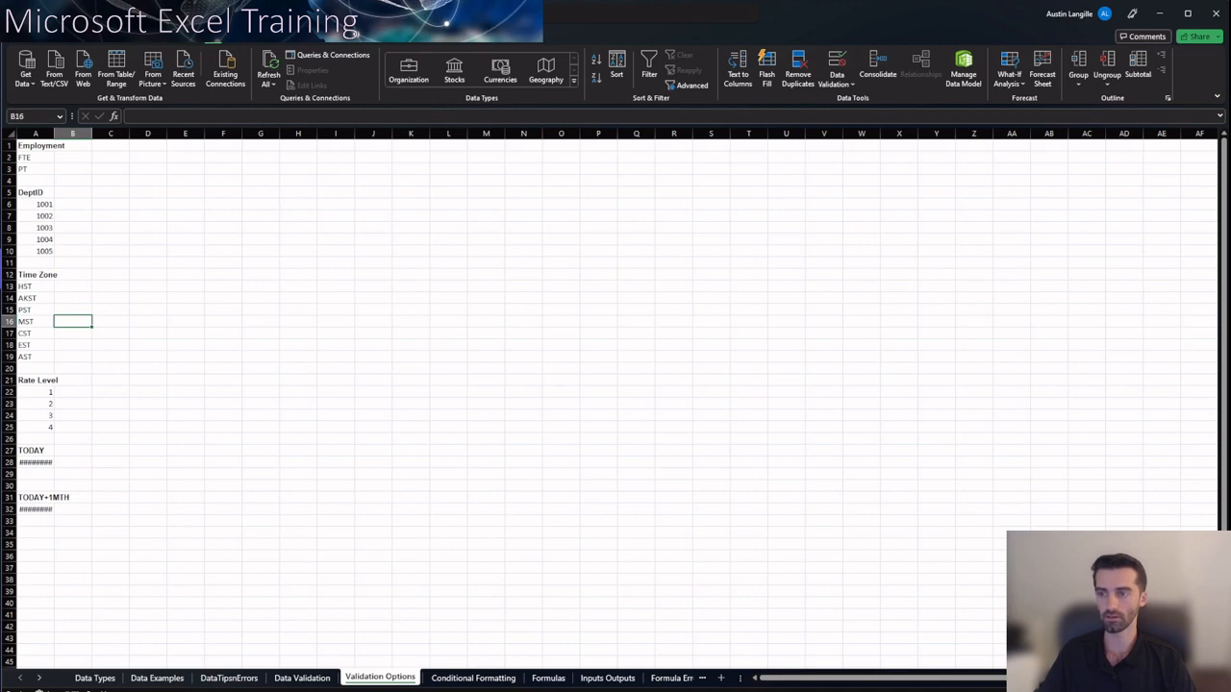
pyautogui.click(9, 263)
pyautogui.rightClick(8, 263)
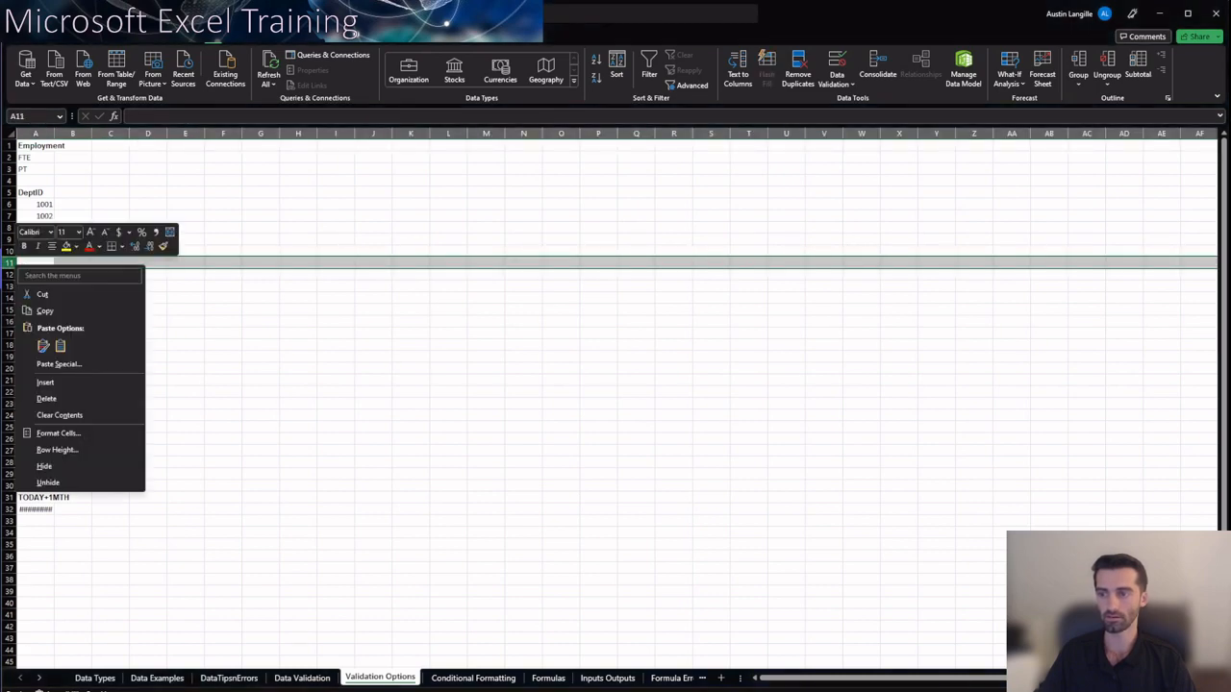
pyautogui.click(45, 381)
pyautogui.click(110, 333)
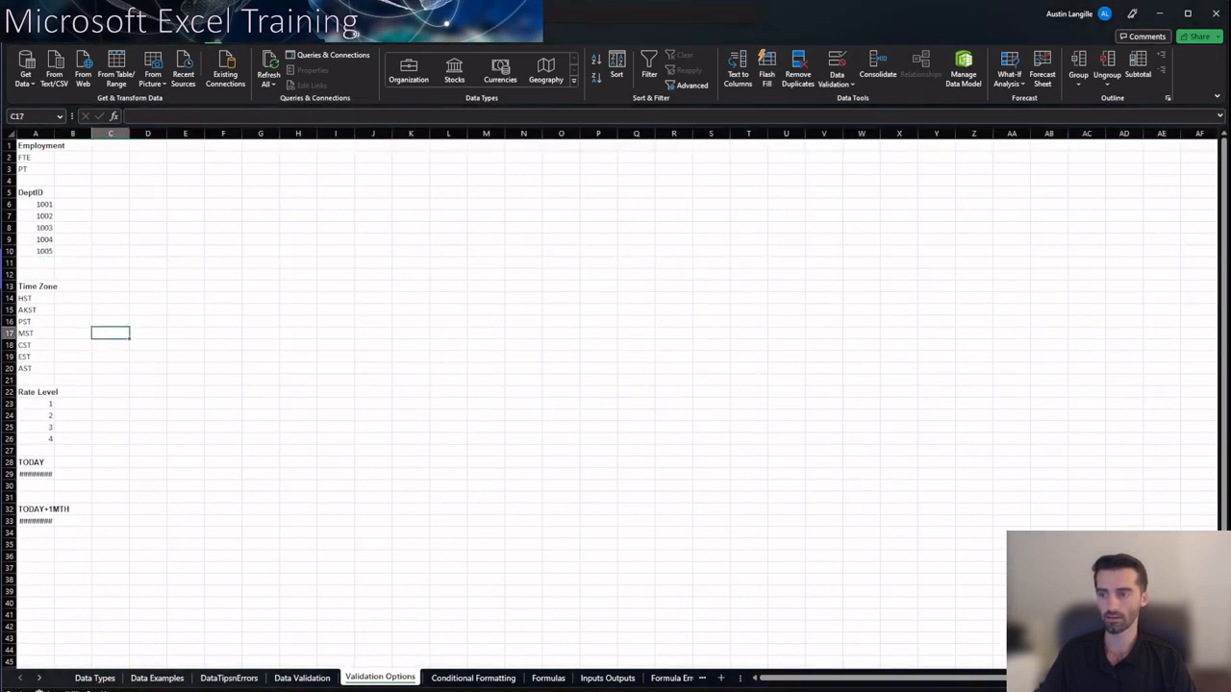
pyautogui.click(36, 263)
pyautogui.write('1006')
pyautogui.press('Return')
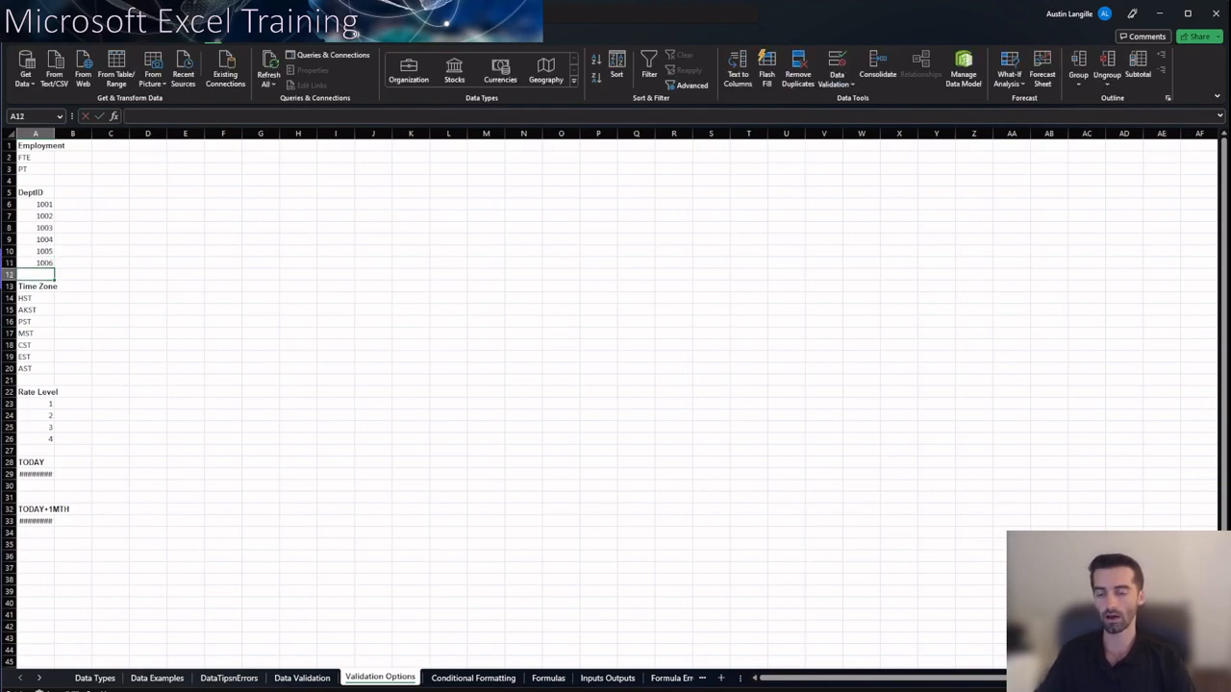
# Go back to the Data Validation sheet and check whether Emp-33's Dept ID dropdown in D34 offers 1006.
pyautogui.click(302, 678)
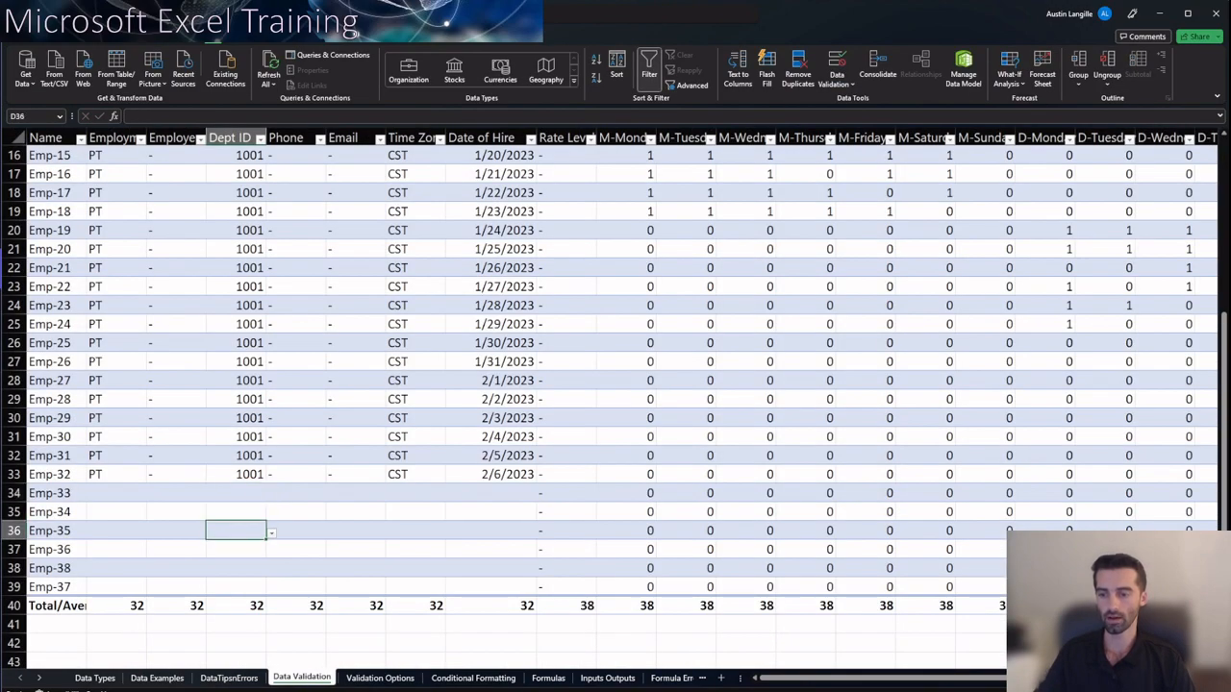
pyautogui.click(235, 493)
pyautogui.click(273, 496)
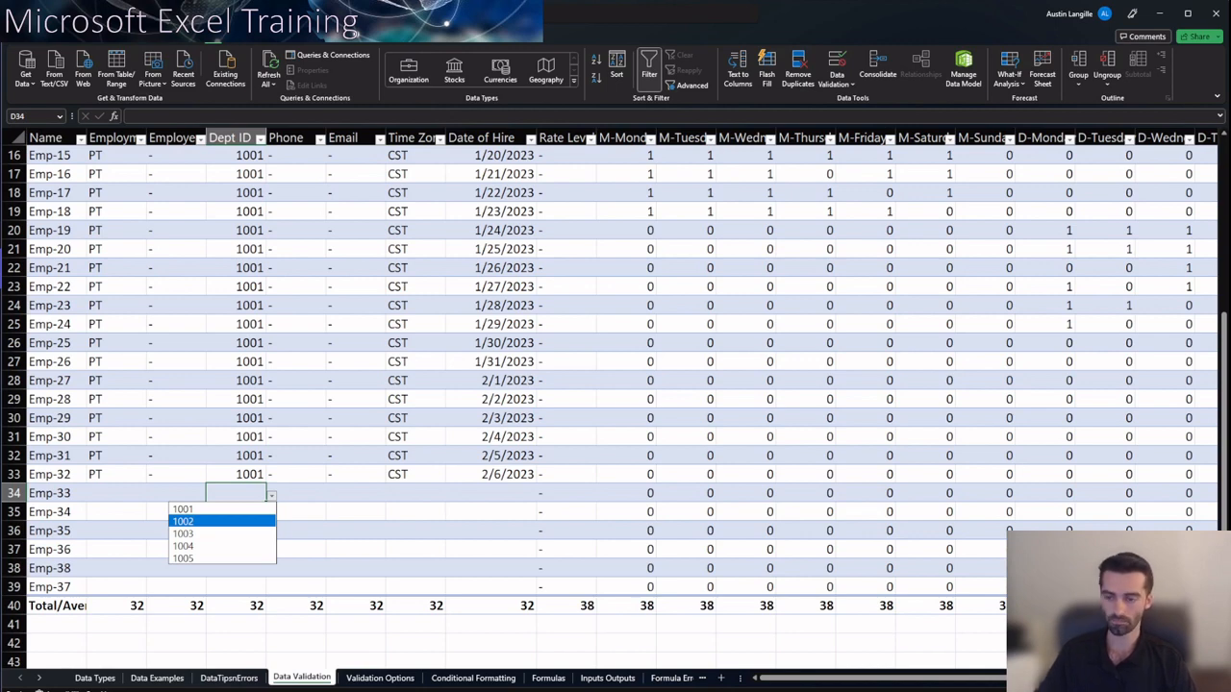
pyautogui.press('Escape')
# Inspect the data validation source and available criteria types for D34, and close the settings without applying changes.
pyautogui.click(836, 84)
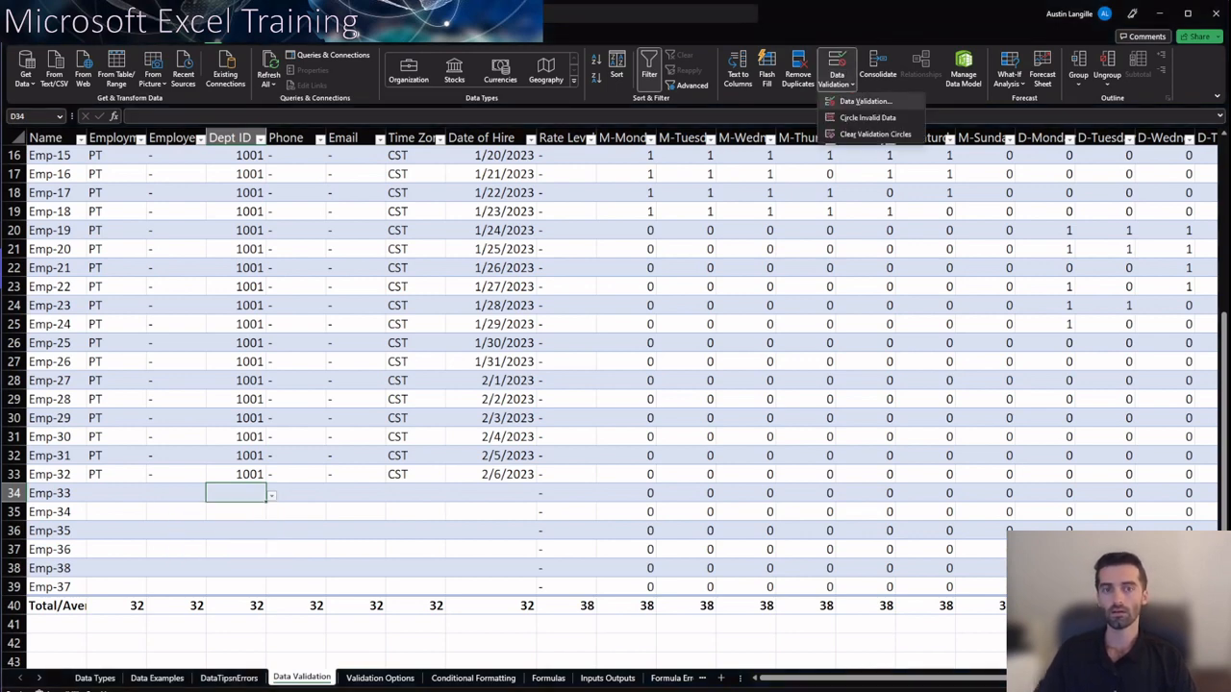
pyautogui.click(870, 111)
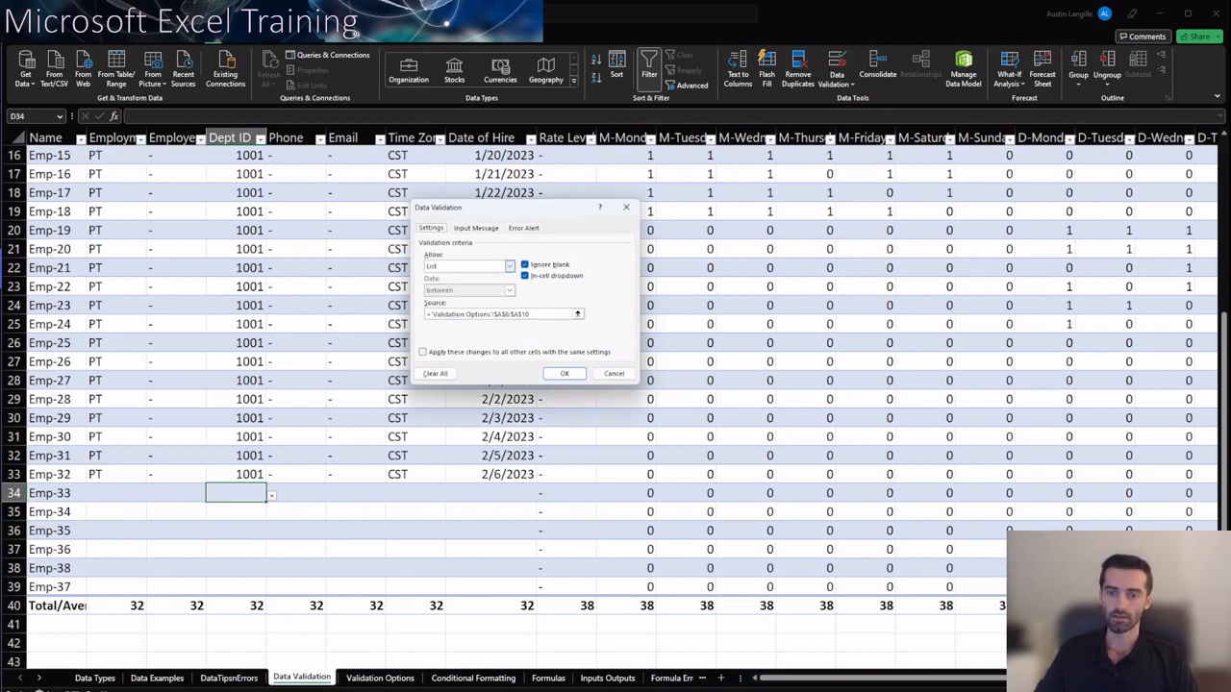
pyautogui.click(510, 265)
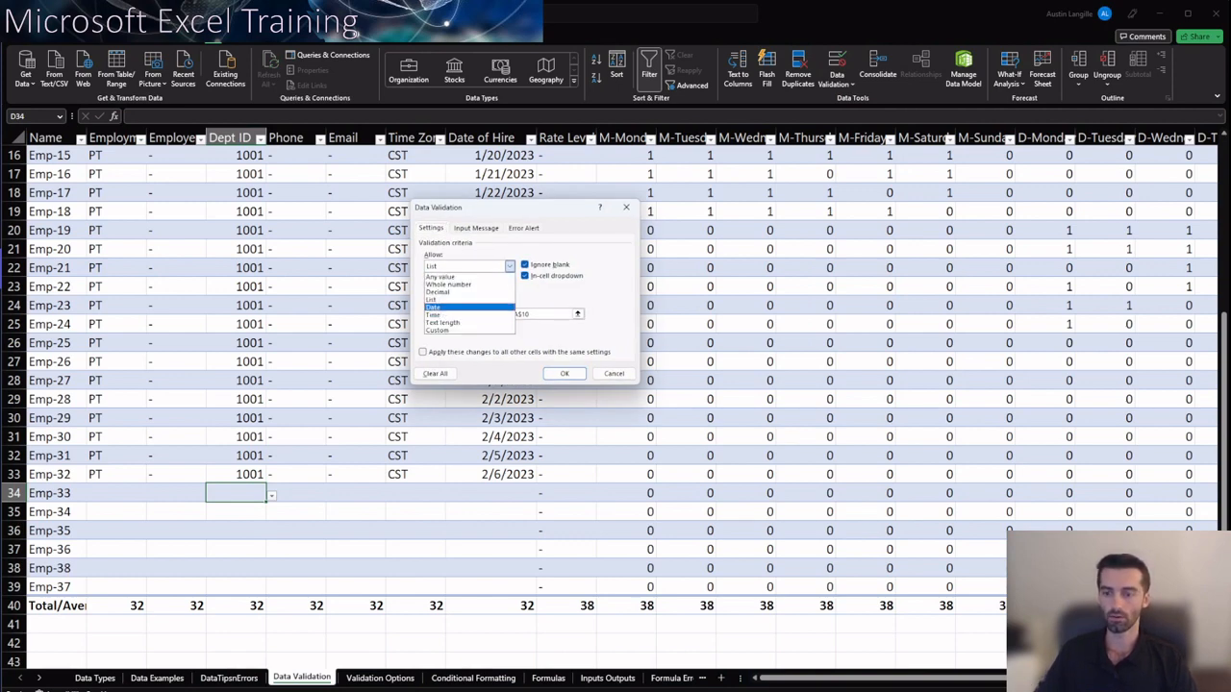
pyautogui.click(614, 374)
# Select the Date of Hire cells of all employees, H2:H39, excluding the header and total row.
pyautogui.click(492, 325)
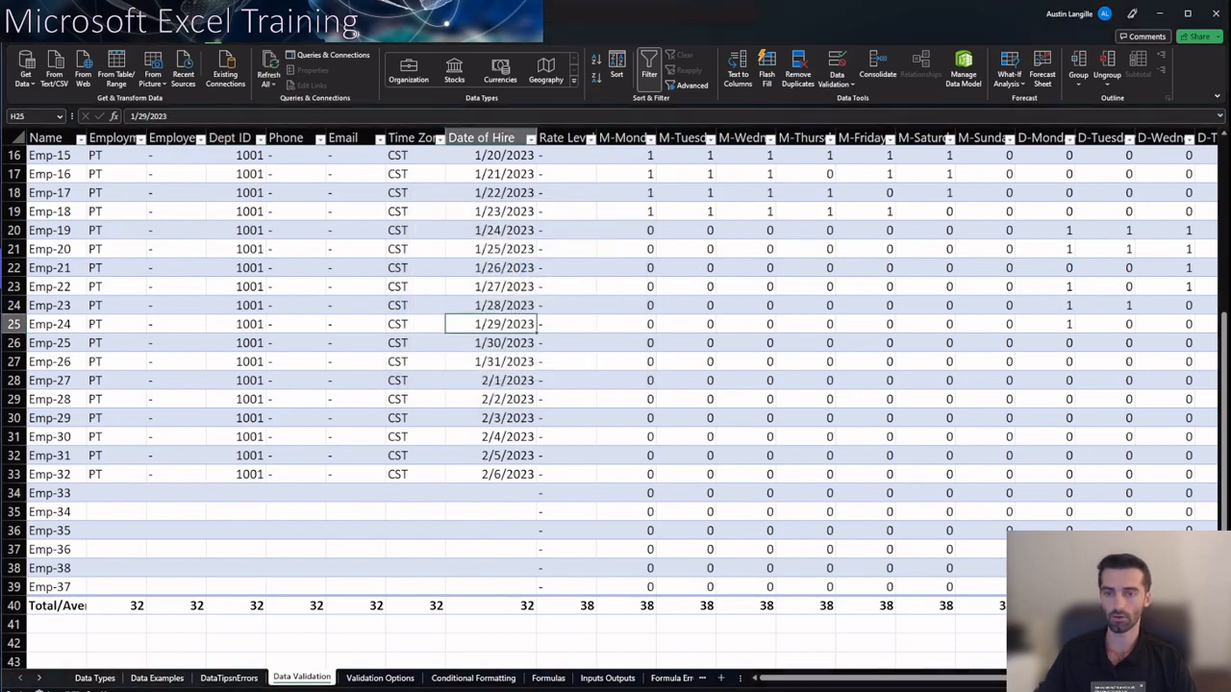
pyautogui.scroll(-3, 615, 385)
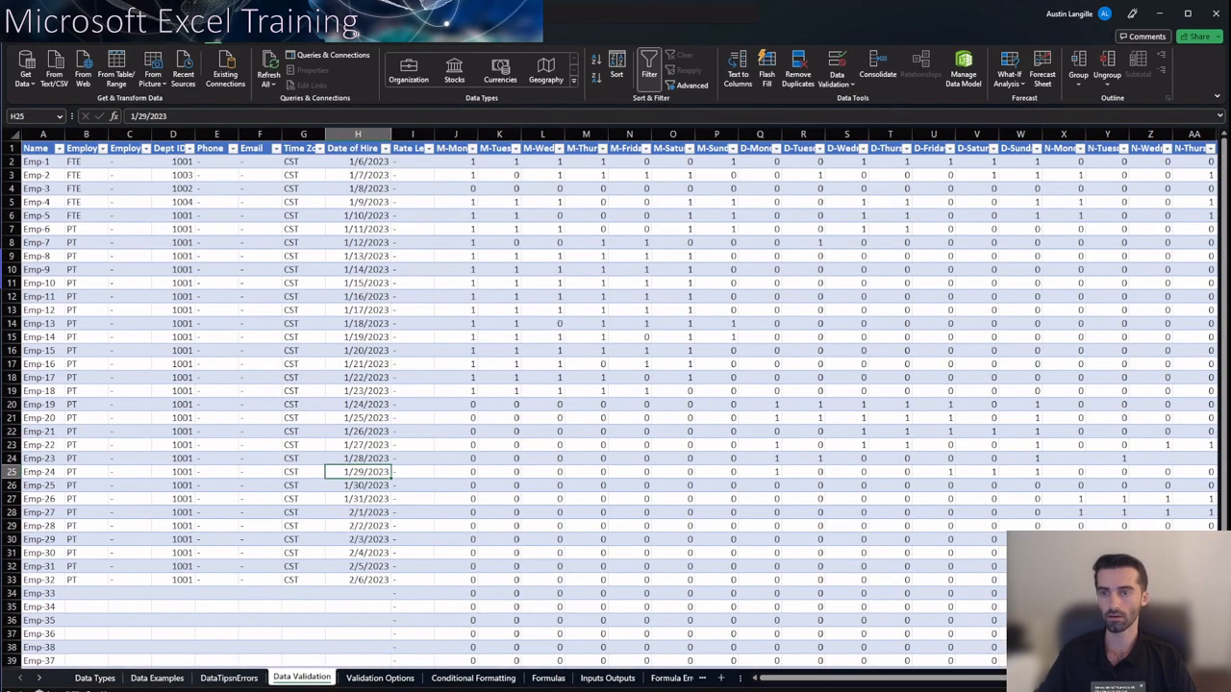
pyautogui.scroll(-1, 615, 385)
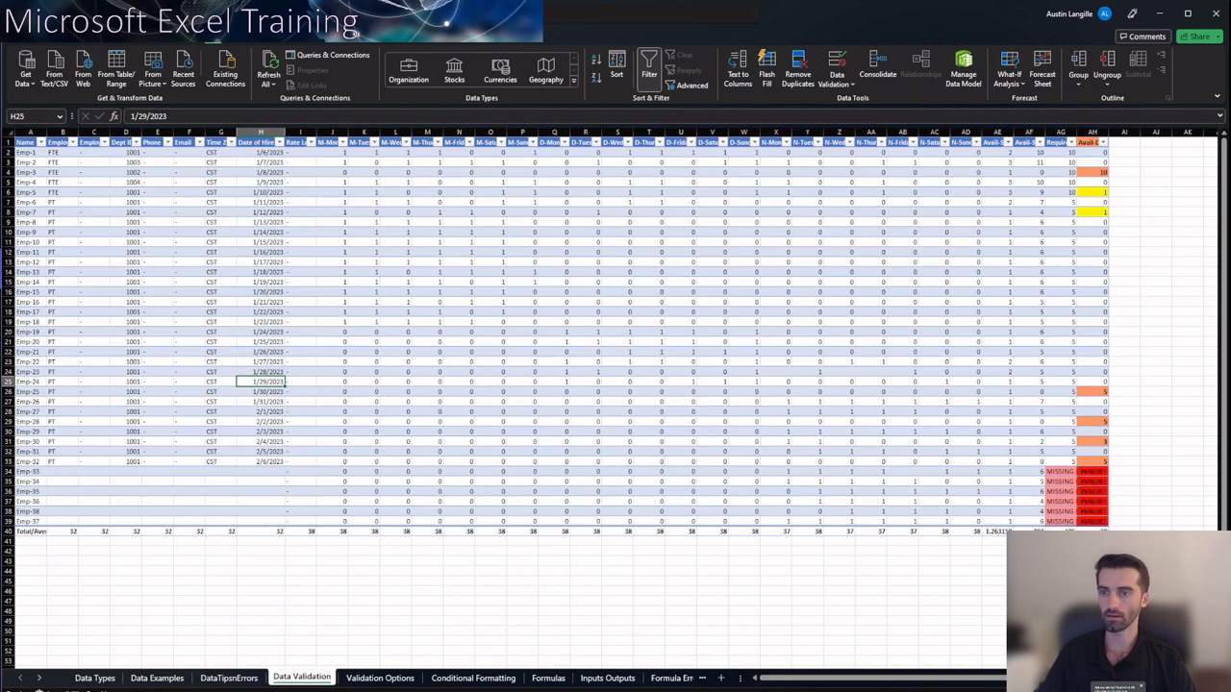
pyautogui.click(261, 153)
pyautogui.hotkey('ctrl', 'shift', 'Down')
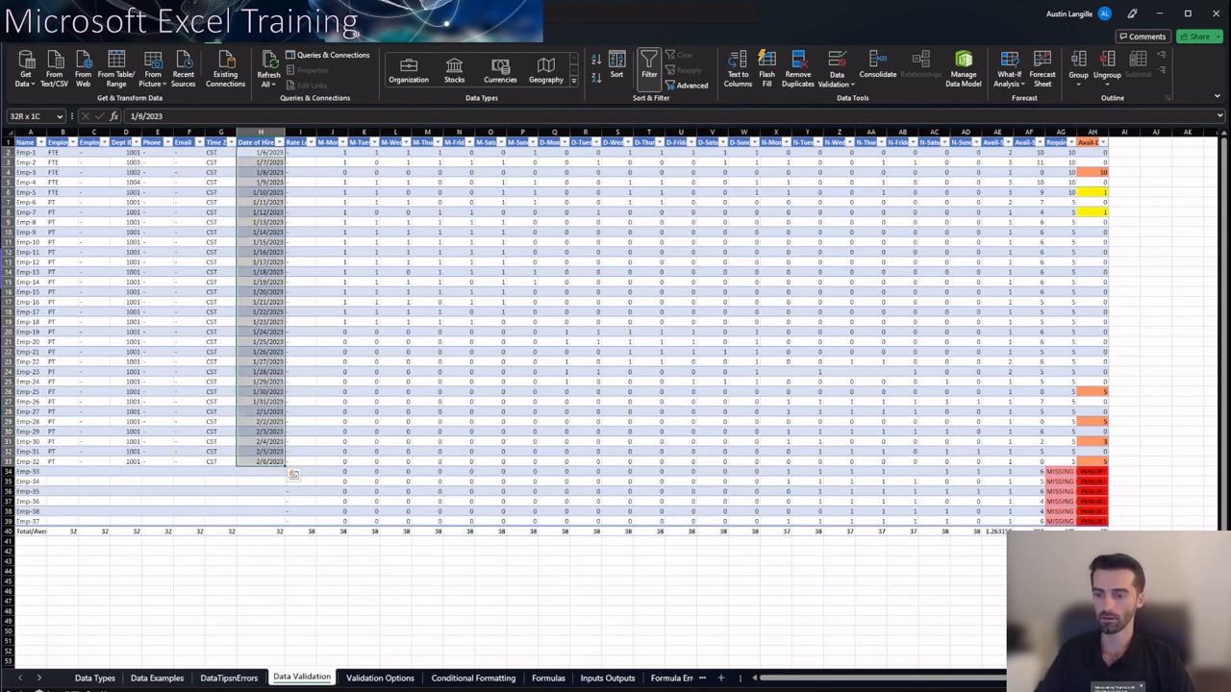
pyautogui.hotkey('ctrl', 'shift', 'Down')
pyautogui.hotkey('shift', 'Up')
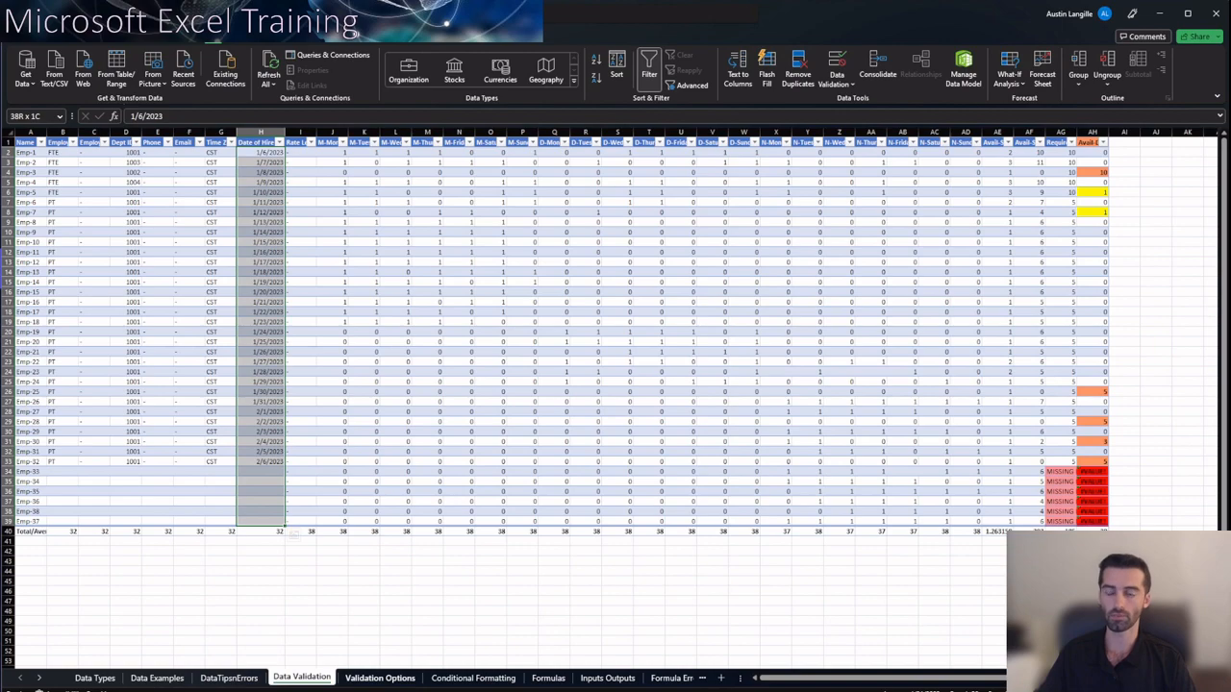
# Clear the NOW formula in H42 of the Data Validation sheet and select the employees' Date of Hire cells H2:H39.
pyautogui.click(380, 678)
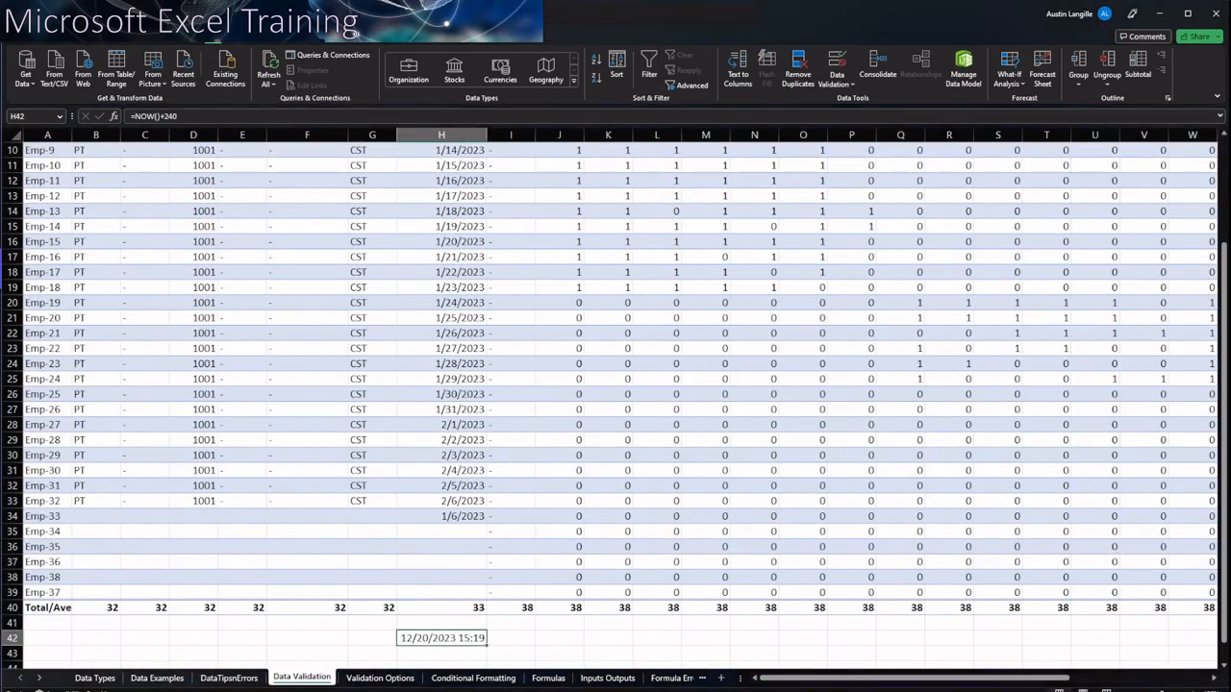
pyautogui.press('Delete')
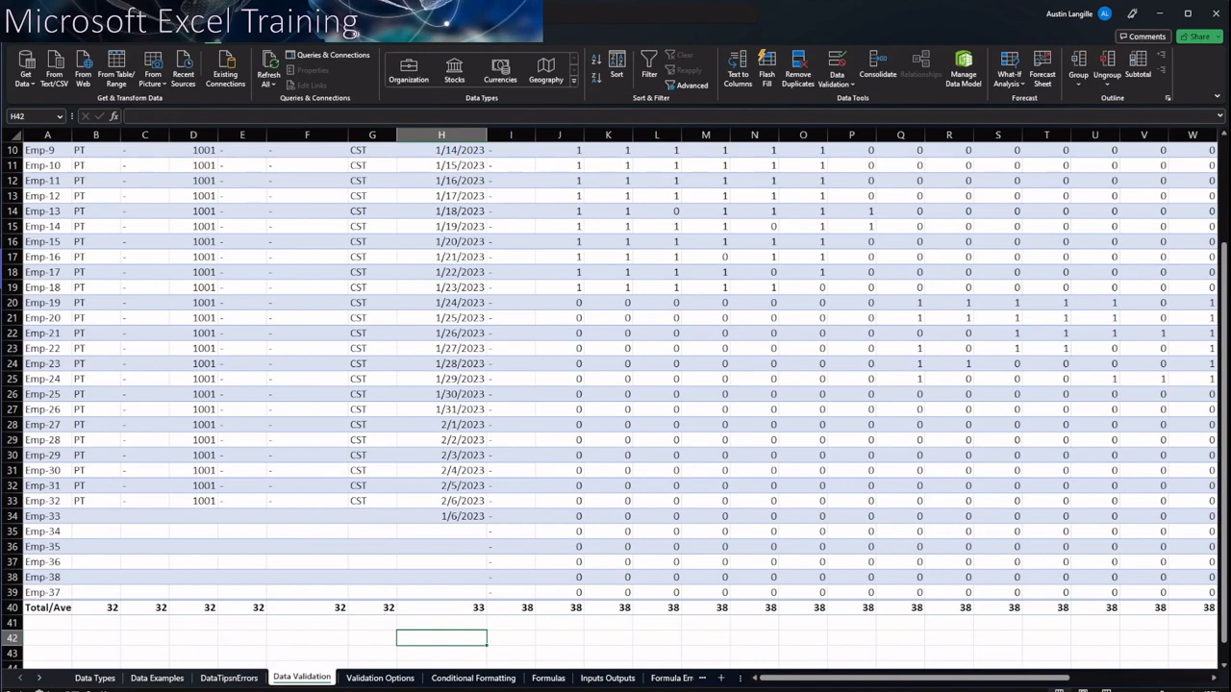
pyautogui.scroll(3, 615, 384)
pyautogui.click(442, 165)
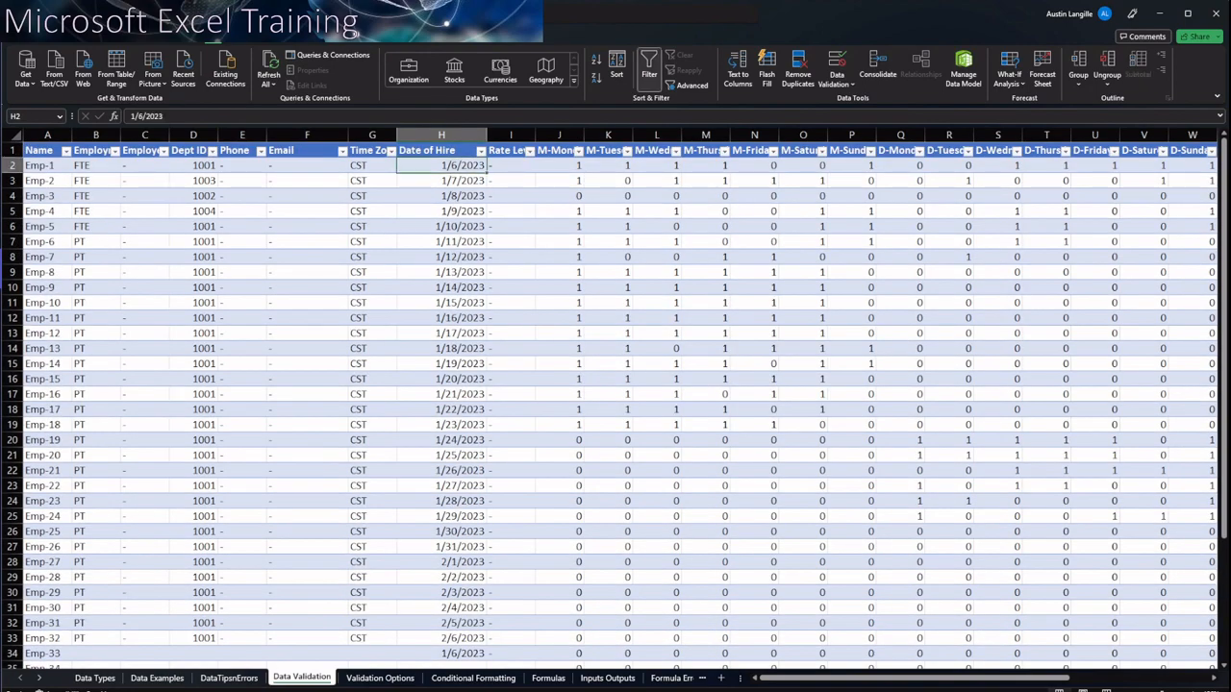
pyautogui.hotkey('ctrl', 'shift', 'Down')
pyautogui.scroll(-2, 615, 400)
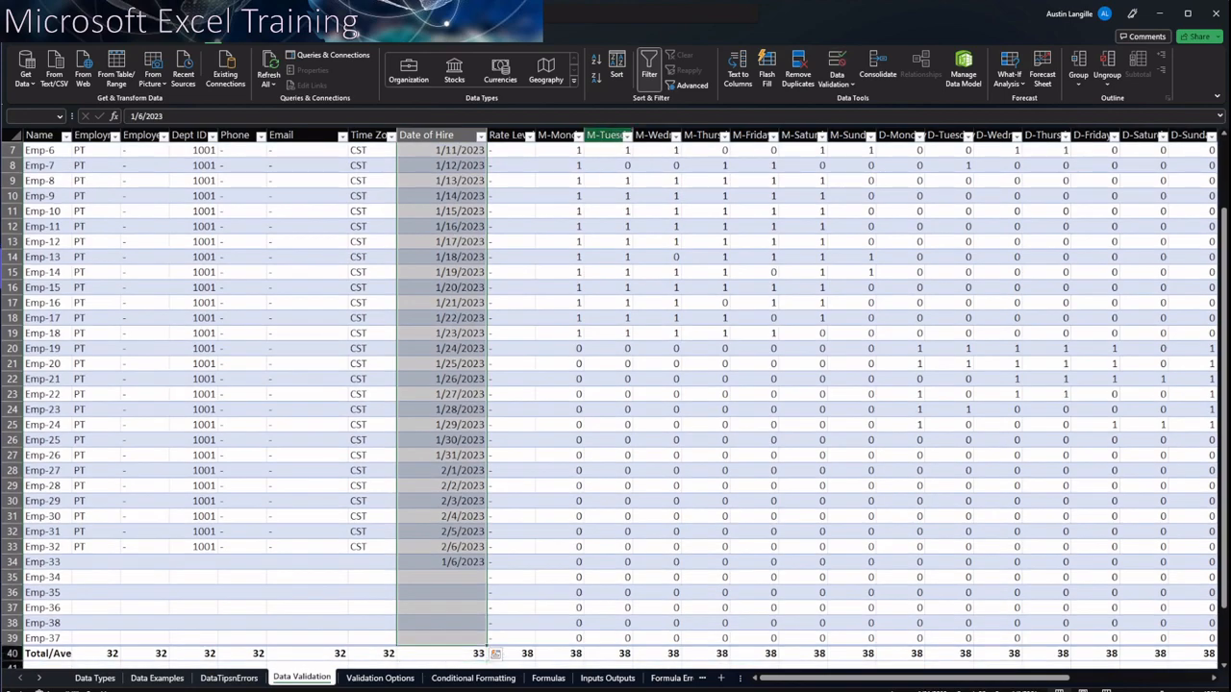
pyautogui.scroll(-2, 615, 385)
# Open the data validation settings for the selected Date of Hire cells and clear all existing criteria.
pyautogui.click(836, 82)
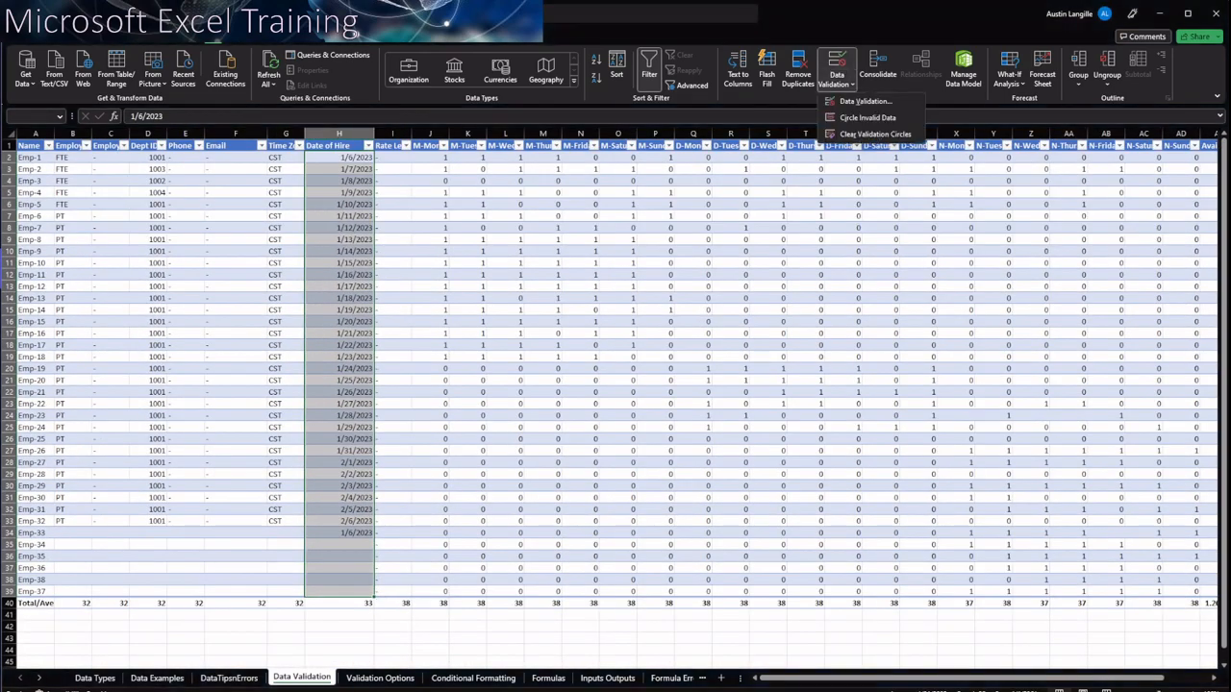
pyautogui.click(861, 101)
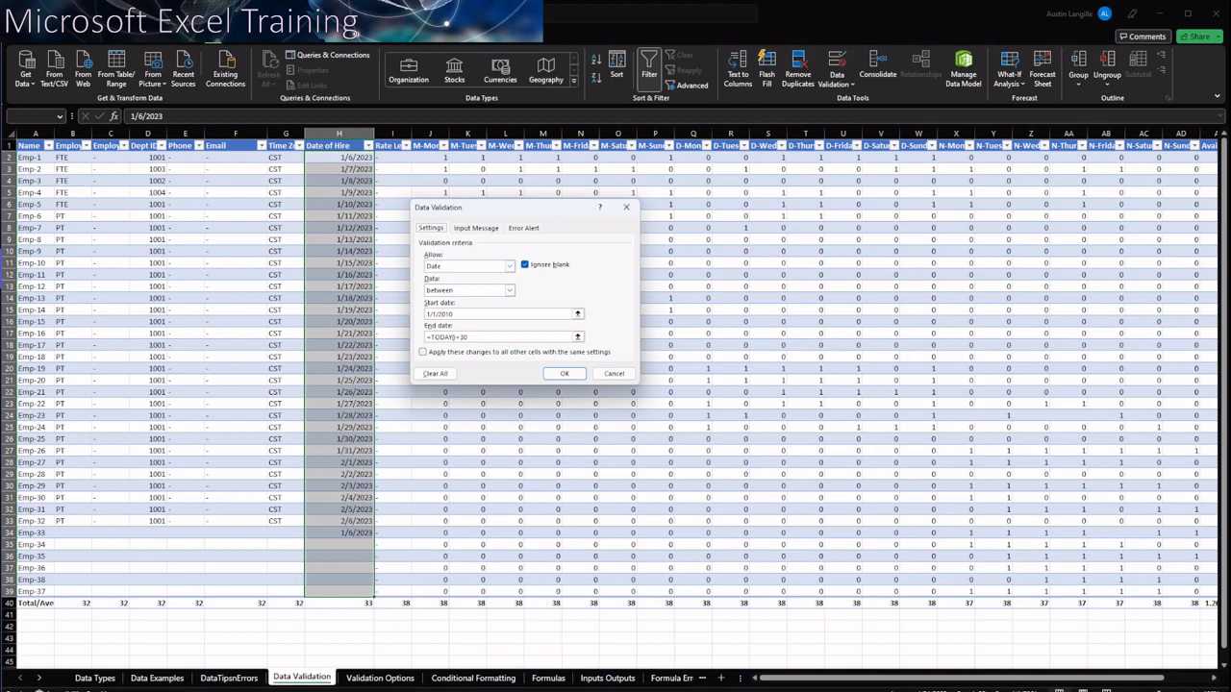
pyautogui.click(435, 373)
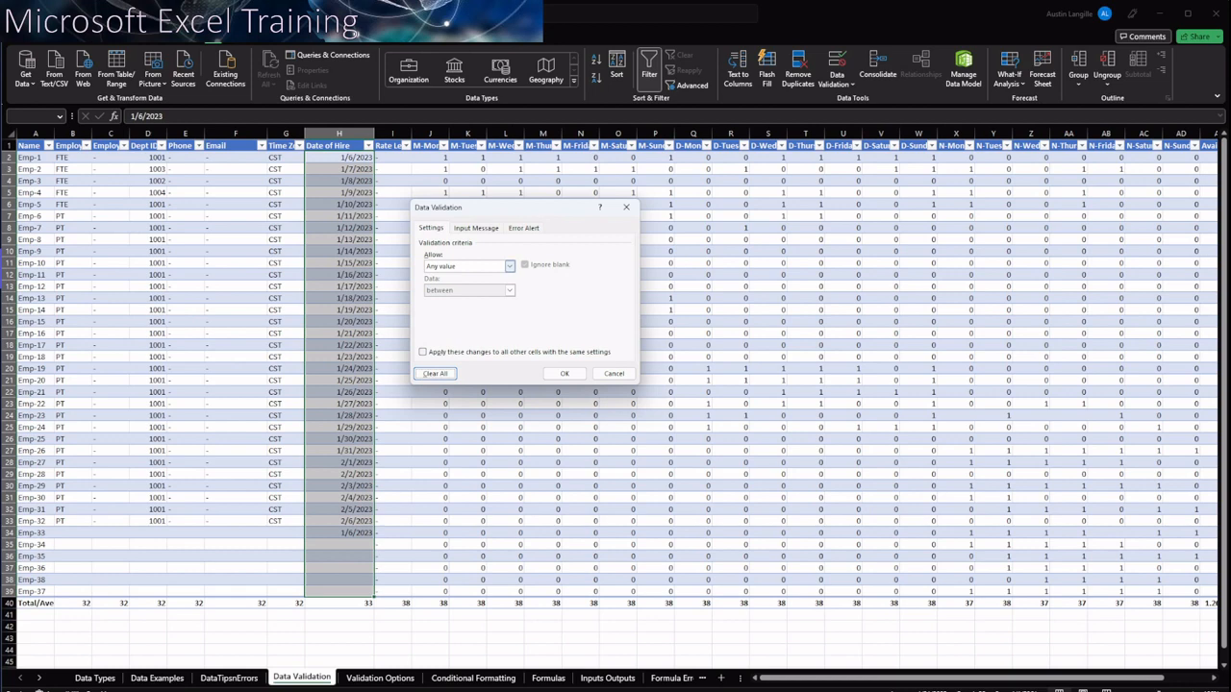
# Restrict the Date of Hire cells to dates between 1/1/2010 and =TODAY()+30, and apply the validation.
pyautogui.click(510, 267)
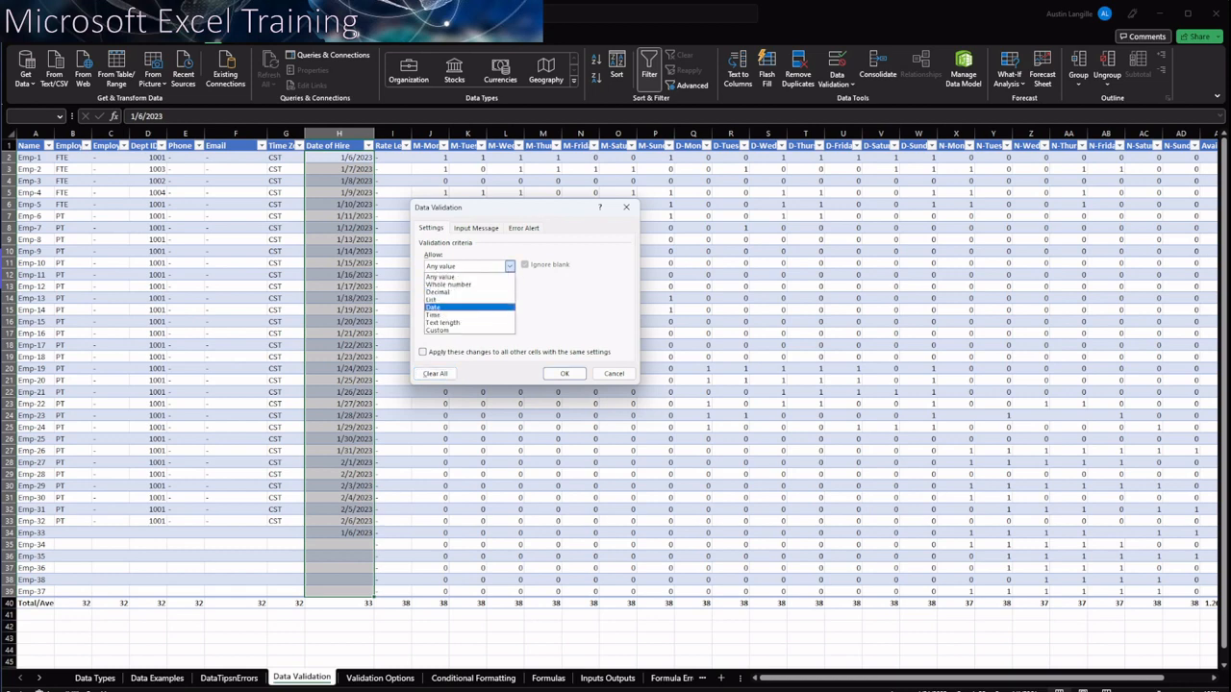
pyautogui.click(452, 307)
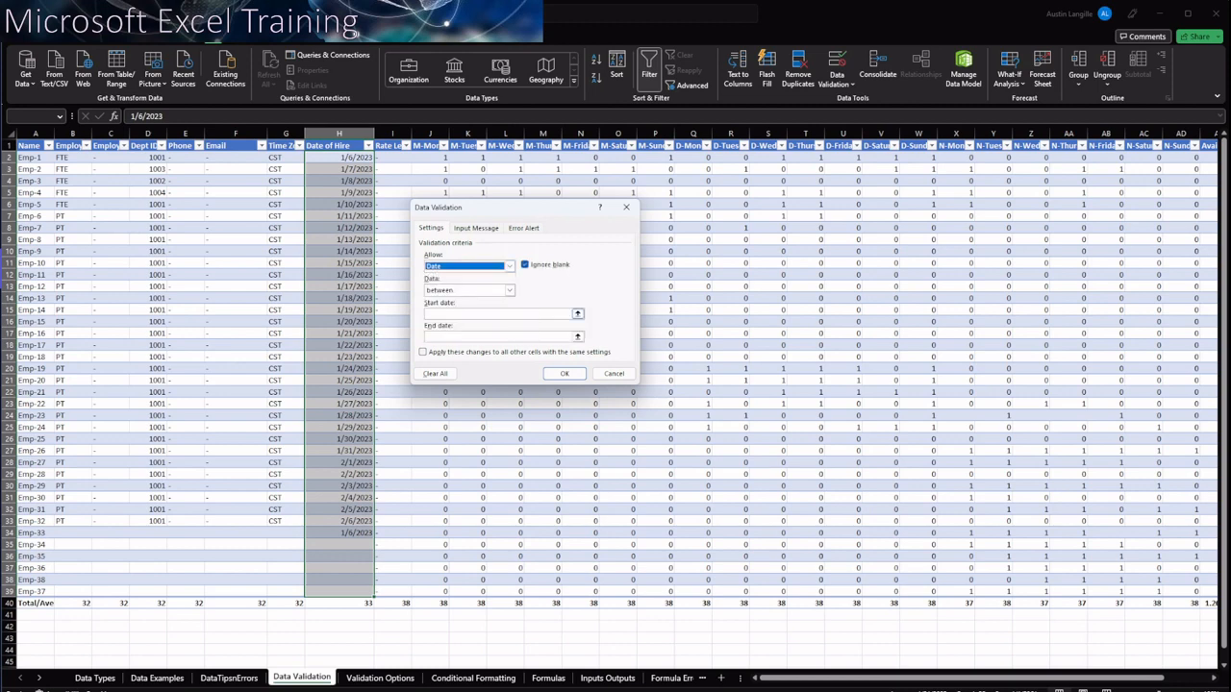
pyautogui.click(499, 314)
pyautogui.write('1/1/2')
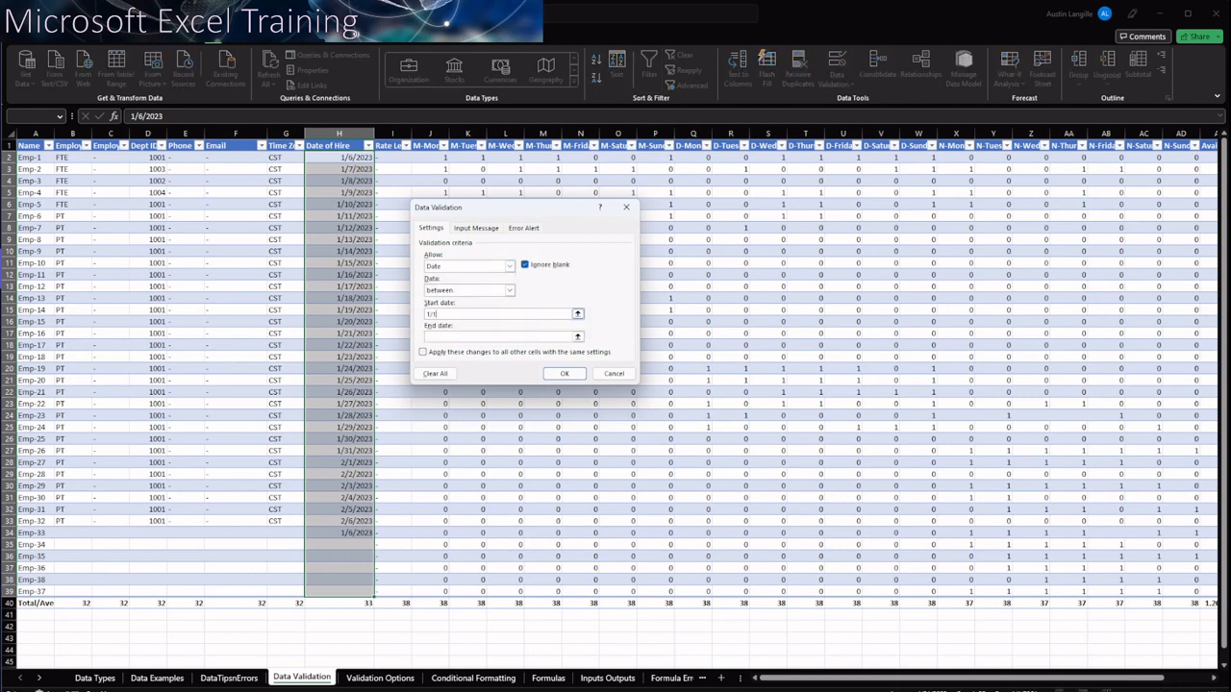
pyautogui.write('02')
pyautogui.write('010')
pyautogui.press('Return')
pyautogui.press('Return')
pyautogui.write('=TODAY()+30')
pyautogui.moveTo(469, 337); pyautogui.dragTo(456, 337)
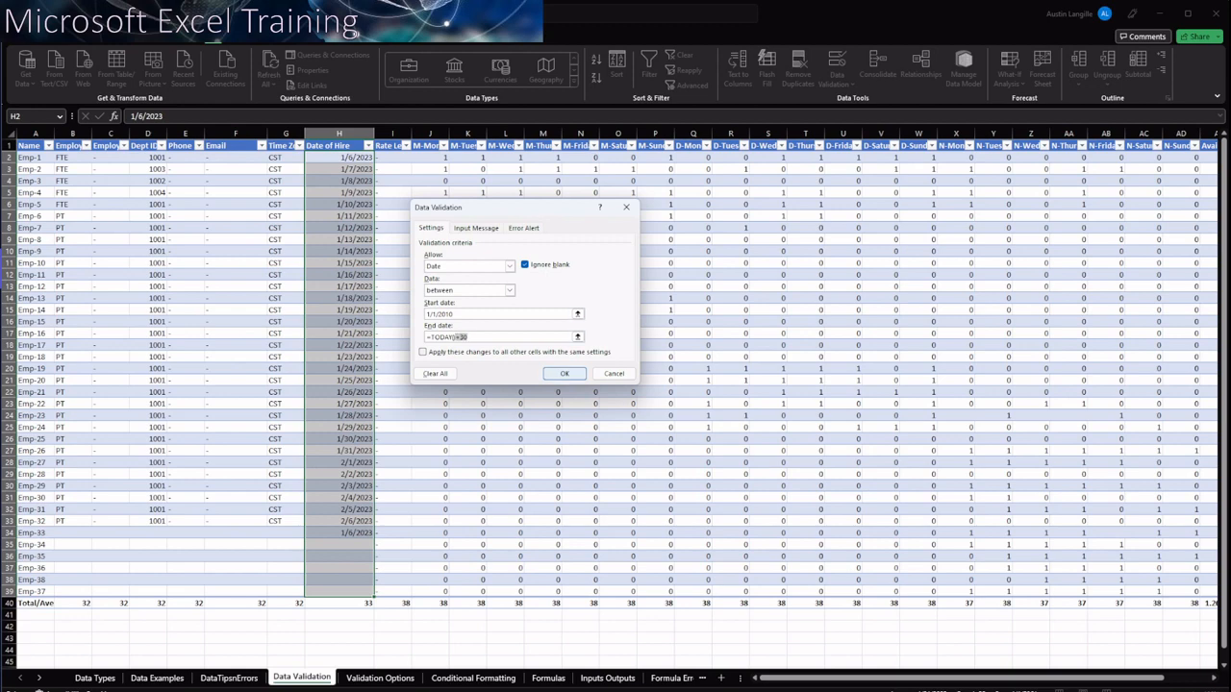
pyautogui.click(565, 374)
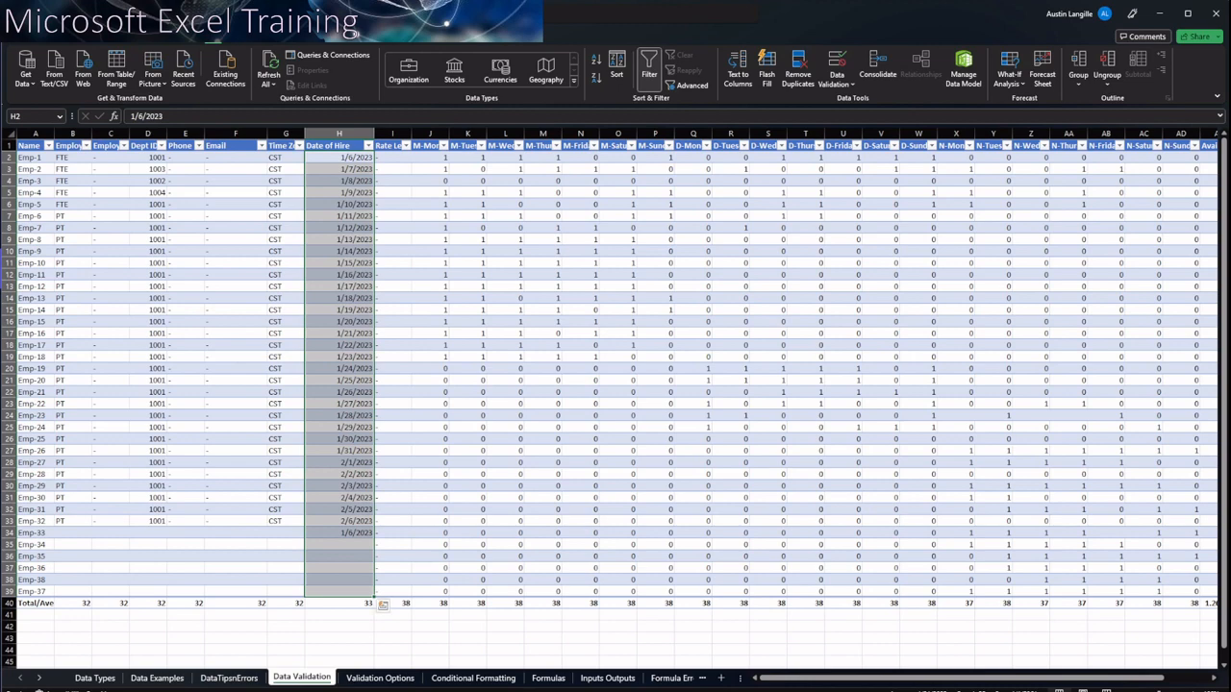
# Review the data validation criteria of Emp-33's Date of Hire in H34 and close the settings without changes.
pyautogui.click(338, 532)
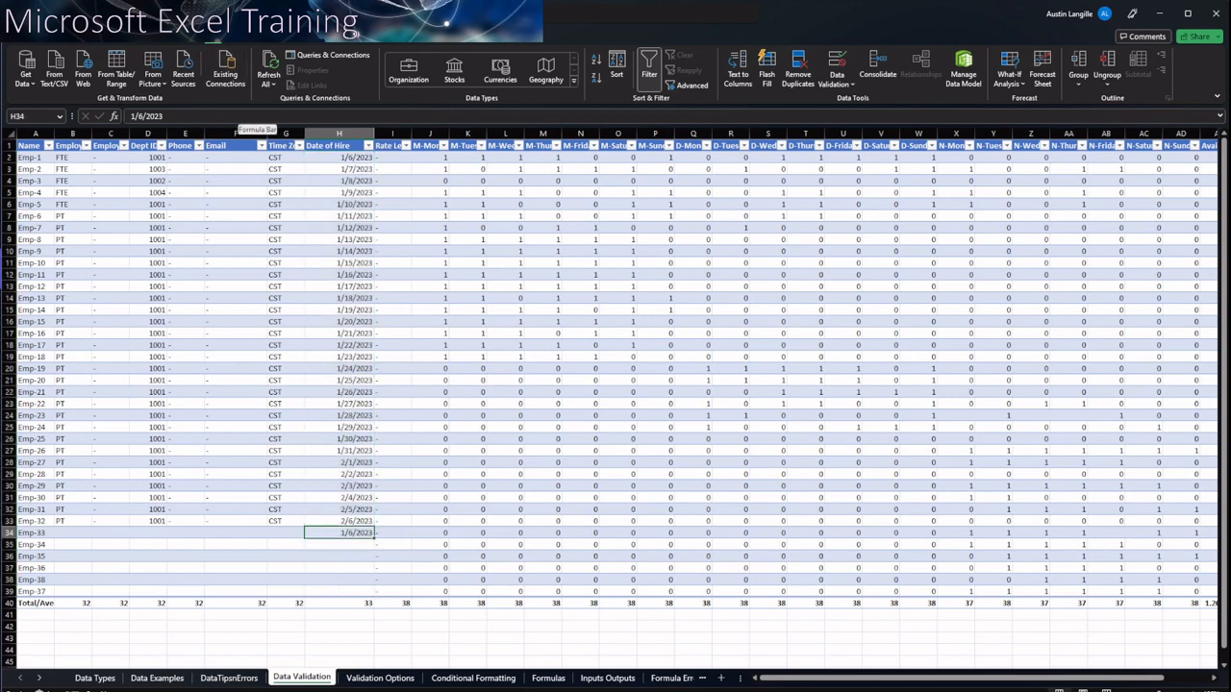
pyautogui.click(837, 81)
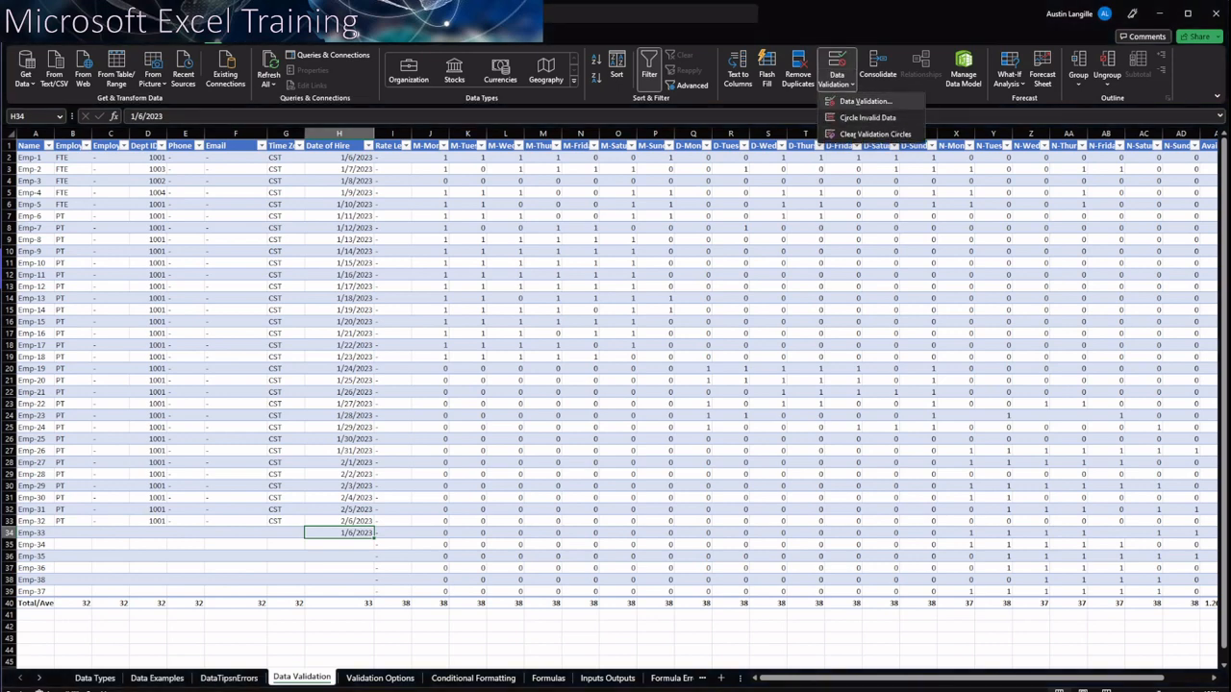
pyautogui.click(866, 101)
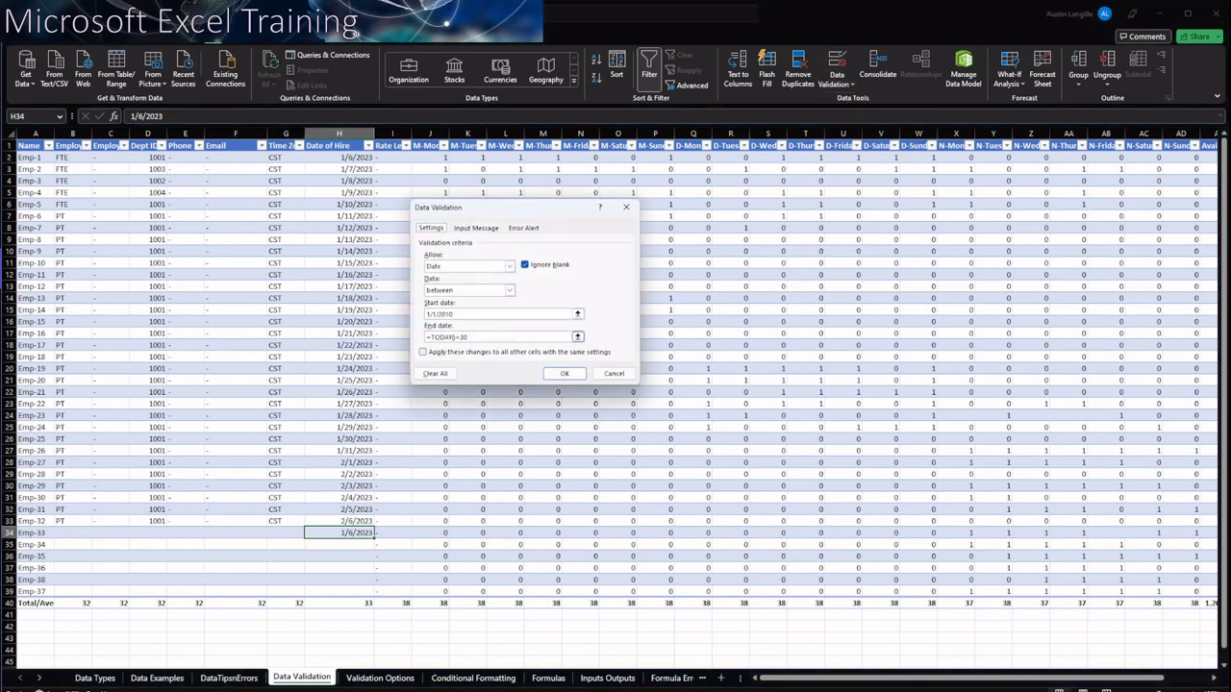
pyautogui.click(614, 374)
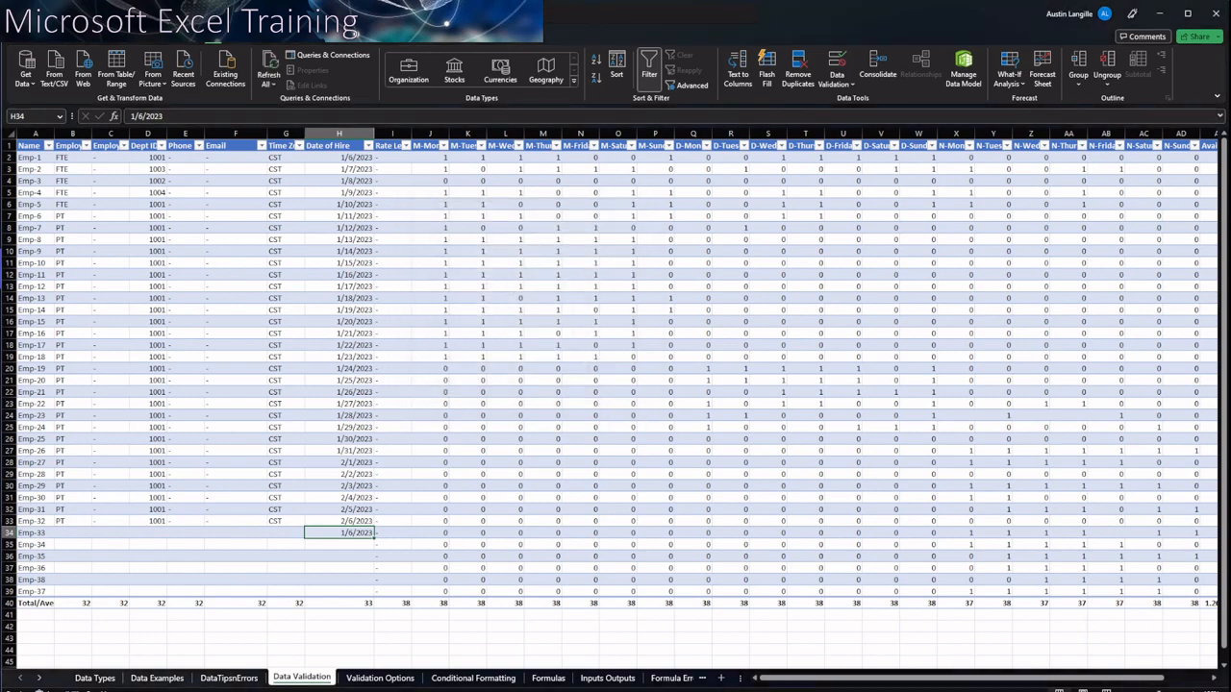
# Try to enter 1/1/2024 as Emp-34's Date of Hire in H35 to test the validation, and cancel the entry.
pyautogui.click(340, 545)
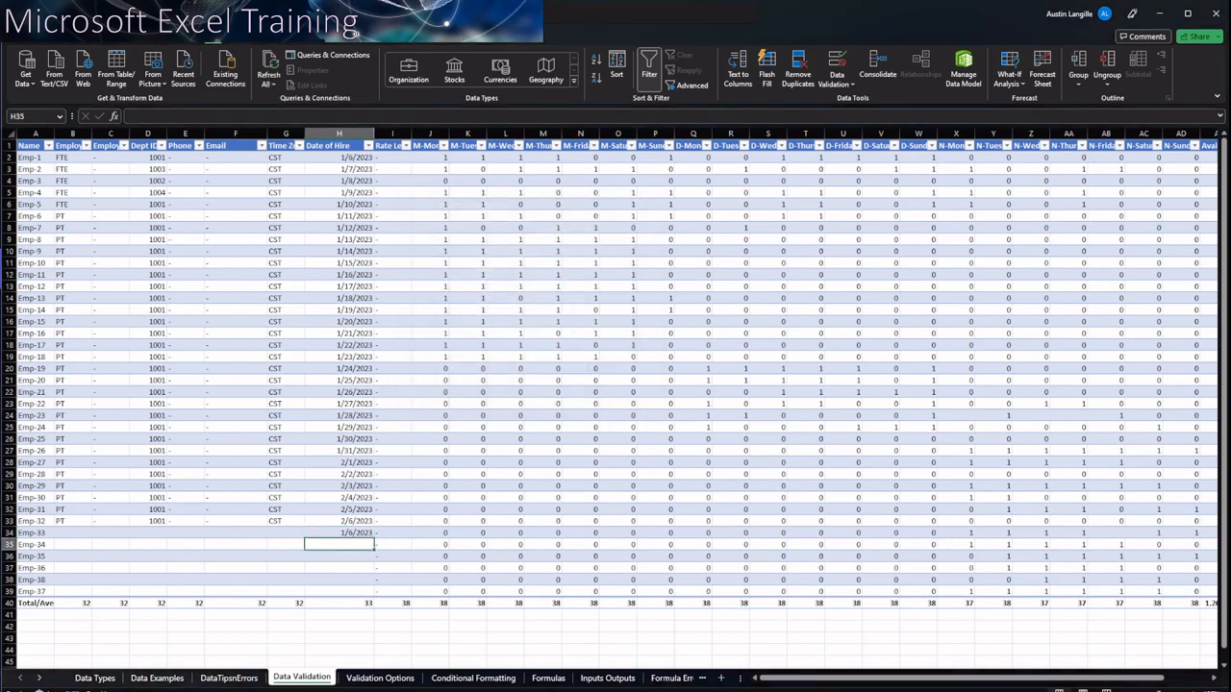
pyautogui.click(340, 532)
pyautogui.click(340, 557)
pyautogui.click(340, 532)
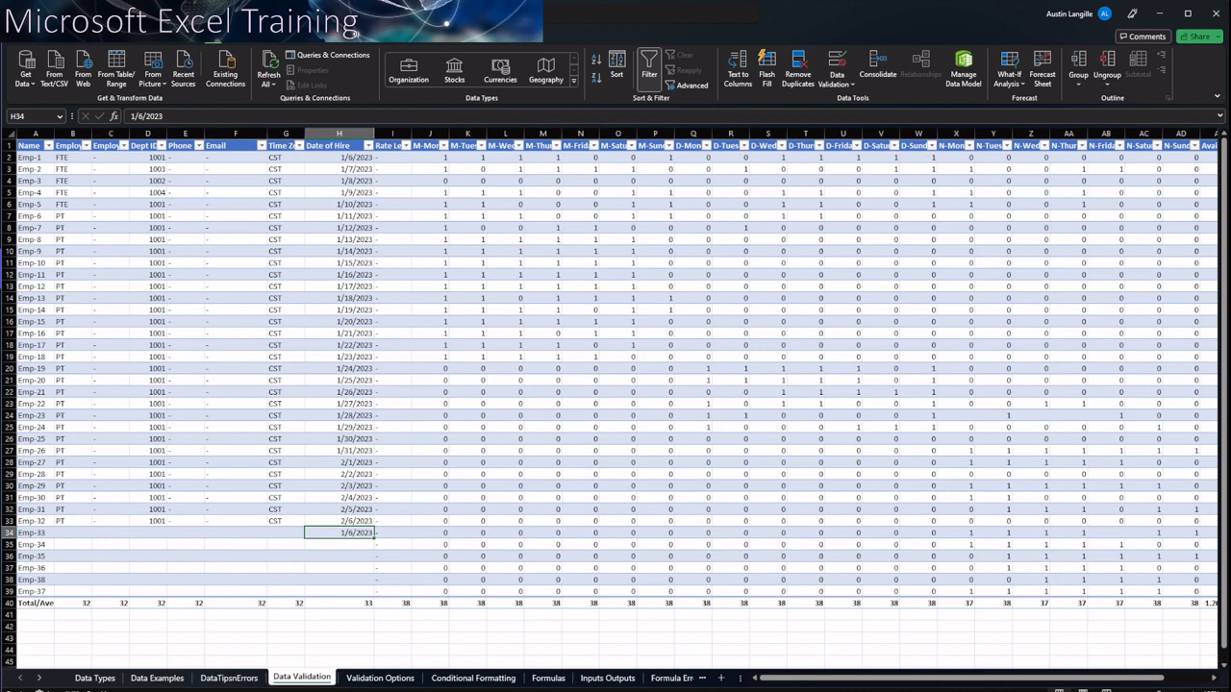
pyautogui.click(340, 545)
pyautogui.write('1/1/')
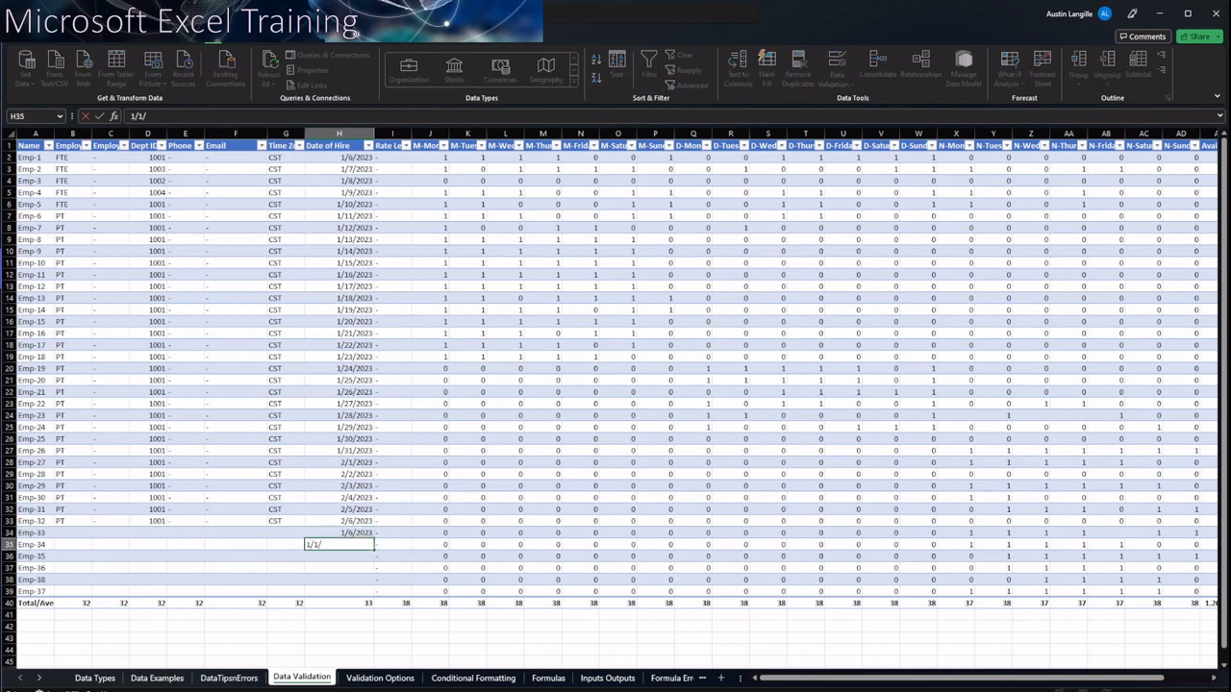
pyautogui.write('2024')
pyautogui.press('Return')
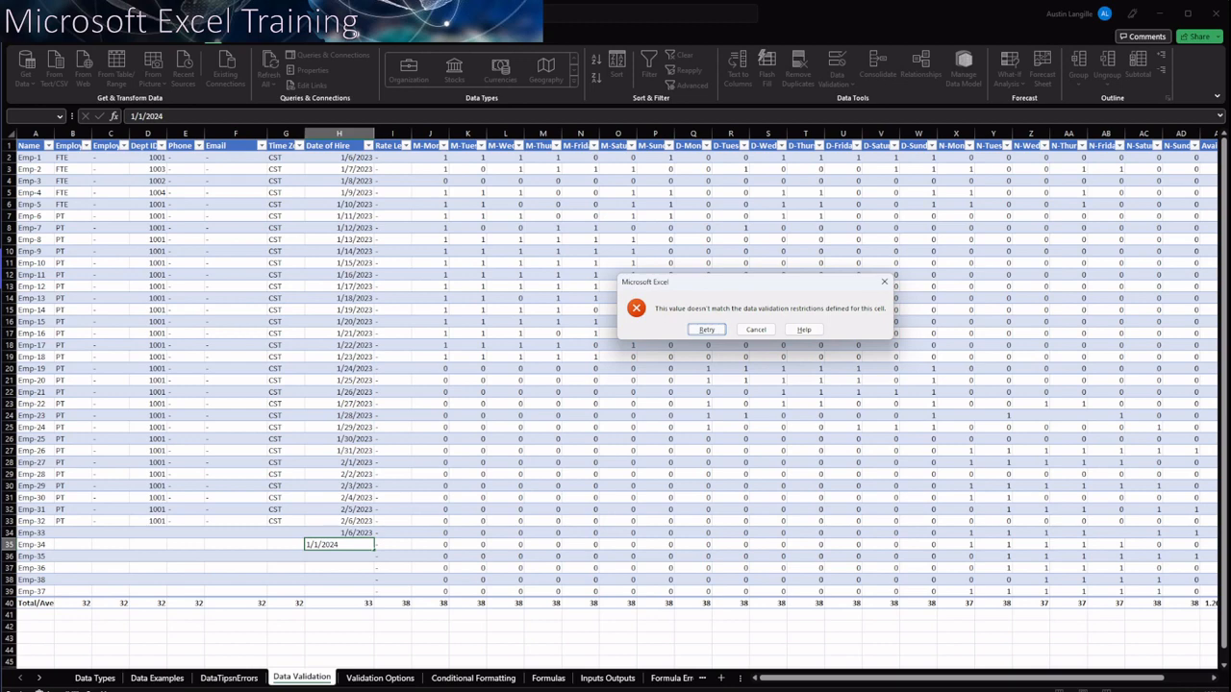
pyautogui.click(756, 330)
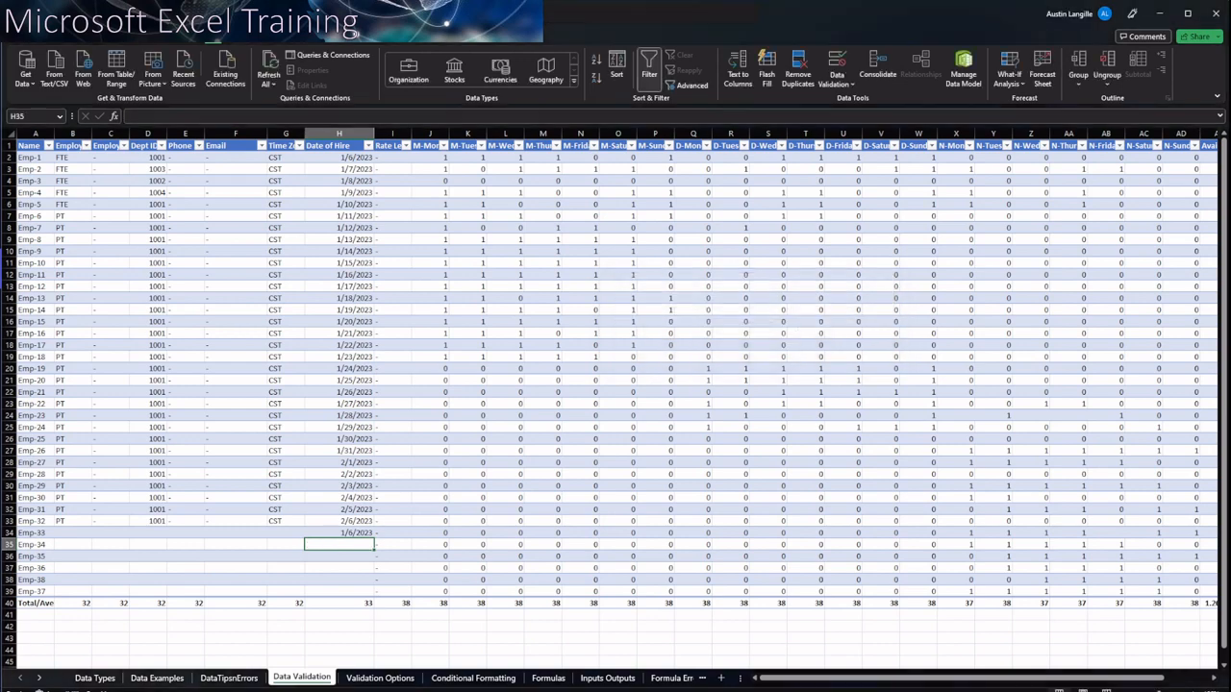
pyautogui.click(286, 532)
pyautogui.click(339, 627)
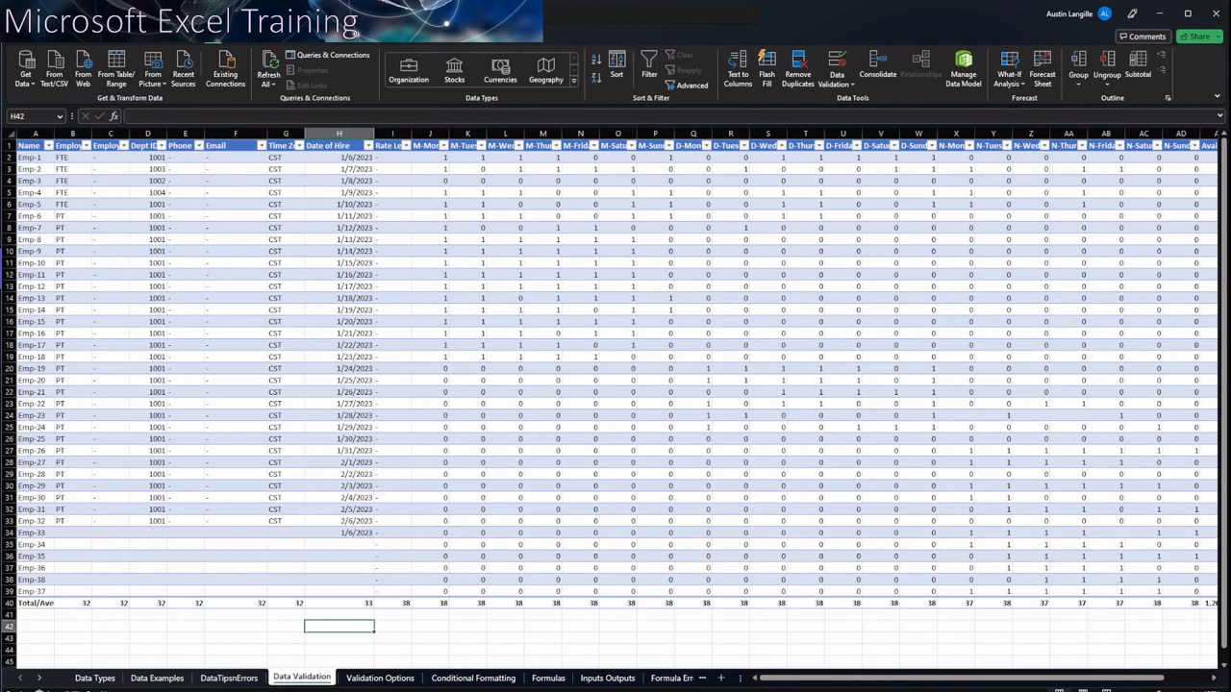
pyautogui.click(334, 146)
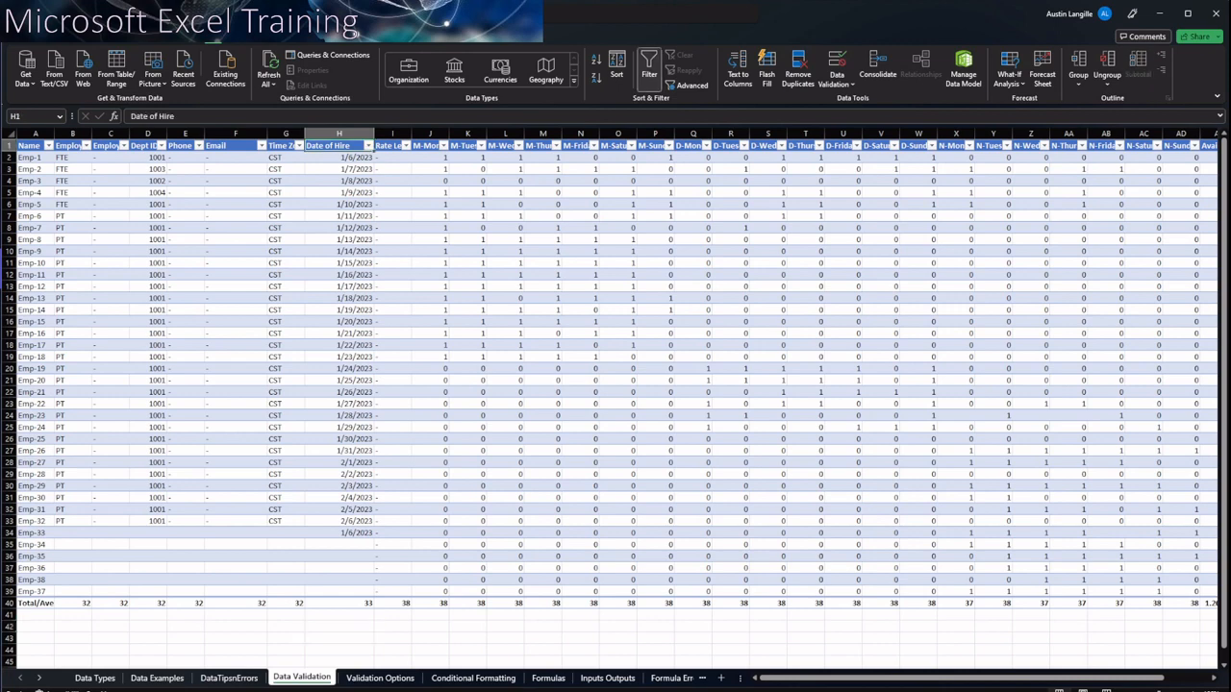
pyautogui.click(339, 158)
pyautogui.moveTo(338, 157); pyautogui.dragTo(339, 592)
pyautogui.click(339, 404)
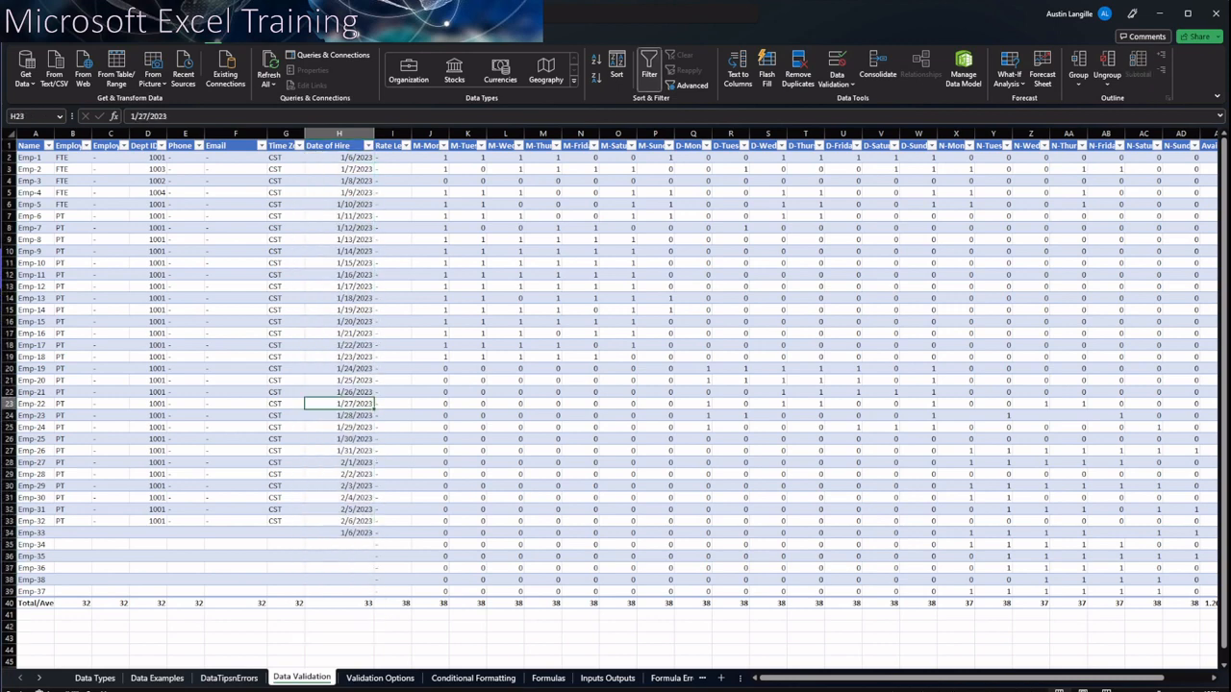
# Examine the formula behind the TODAY date in A29 of the Validation Options sheet, with the formula bar expanded.
pyautogui.click(380, 678)
pyautogui.click(65, 443)
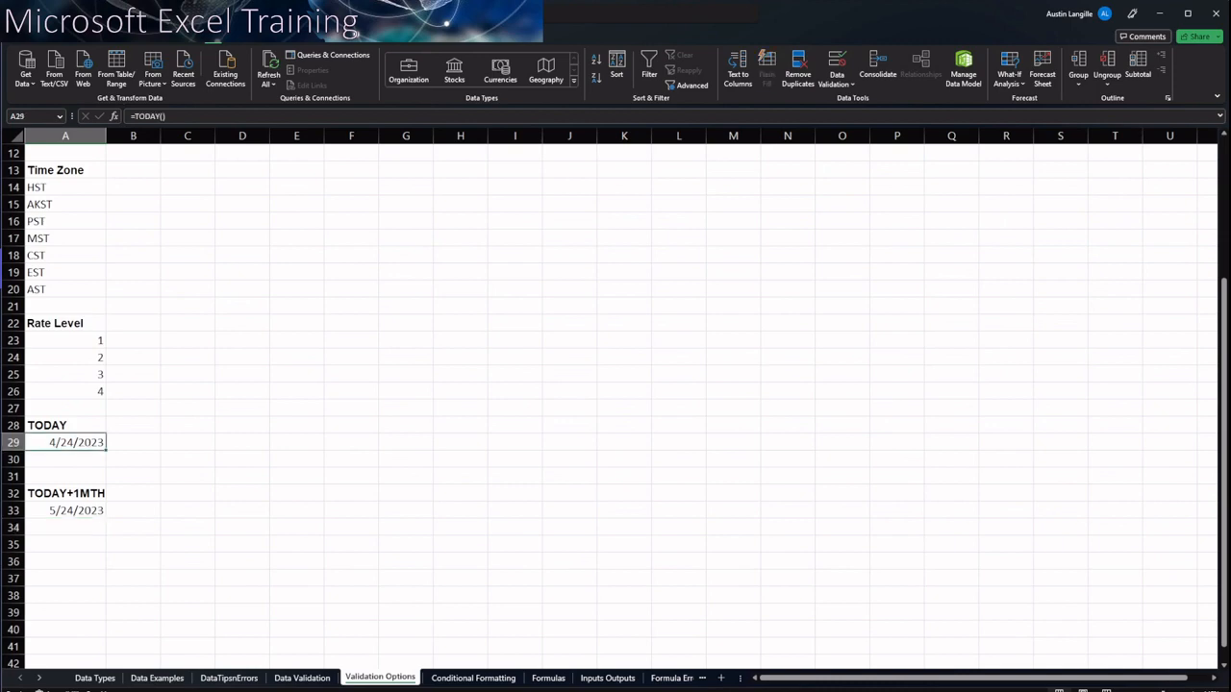
pyautogui.click(1220, 117)
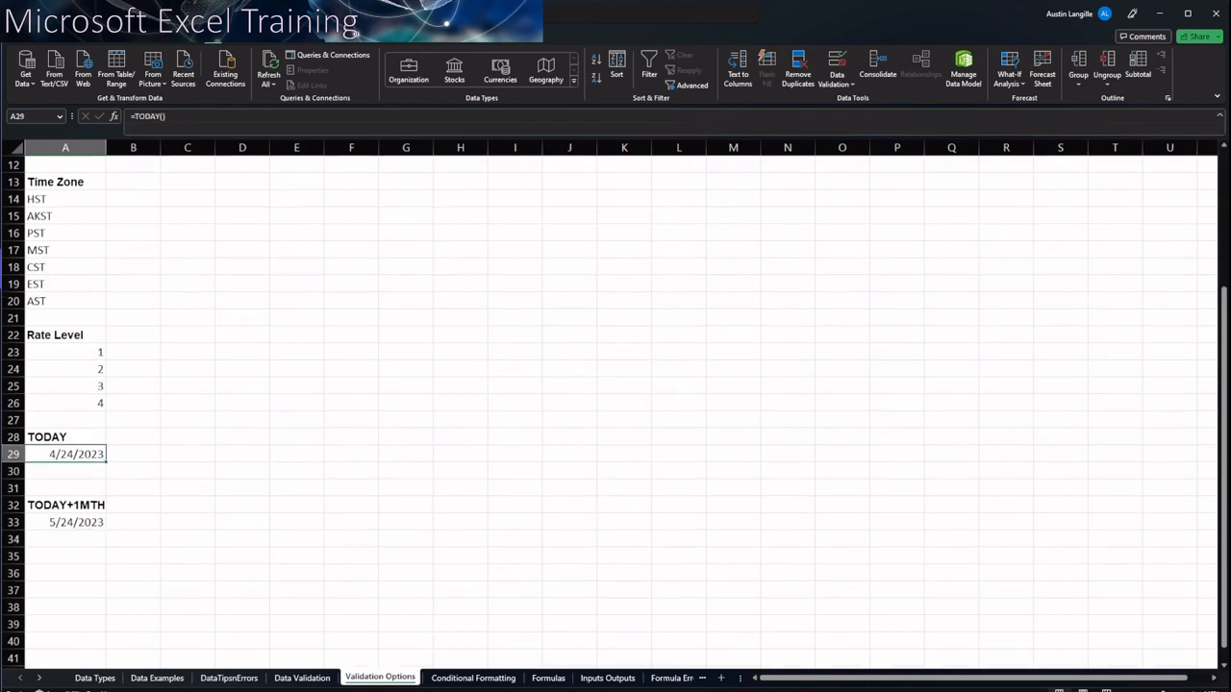
pyautogui.press('F2')
# Select H42 on the Data Validation sheet and examine the TODAY+1MTH formula in A33 of the Validation Options sheet.
pyautogui.click(302, 678)
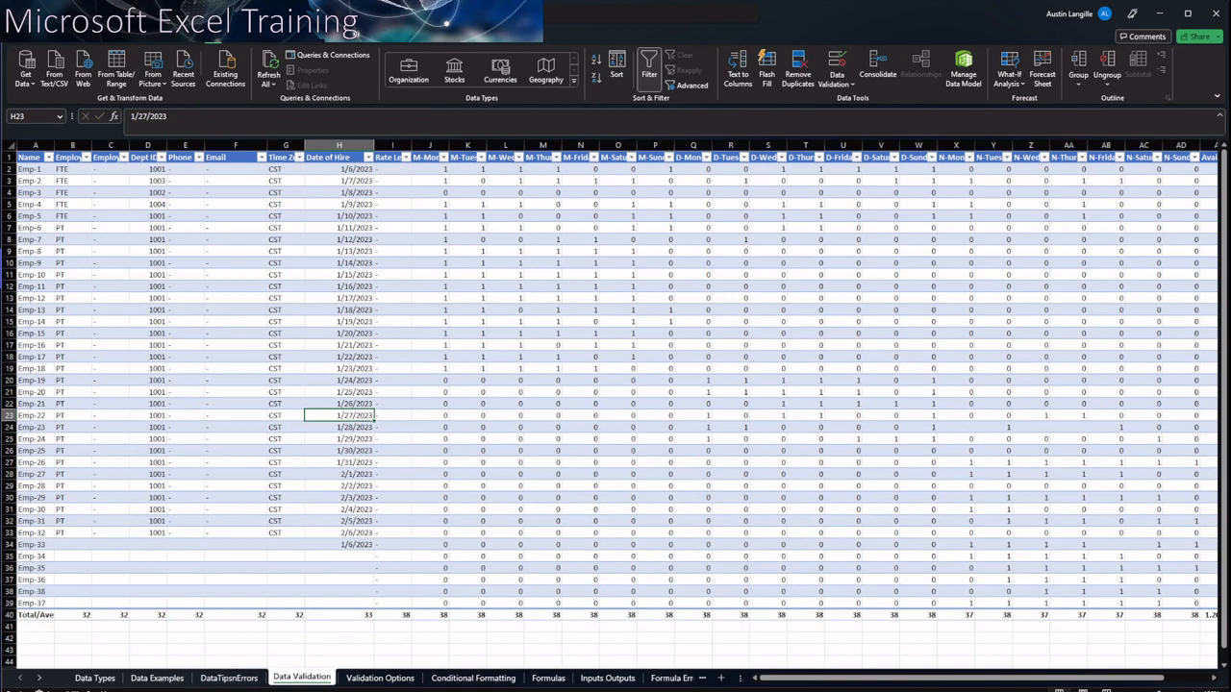
pyautogui.click(338, 603)
pyautogui.press('Down')
pyautogui.press('Down')
pyautogui.press('Down')
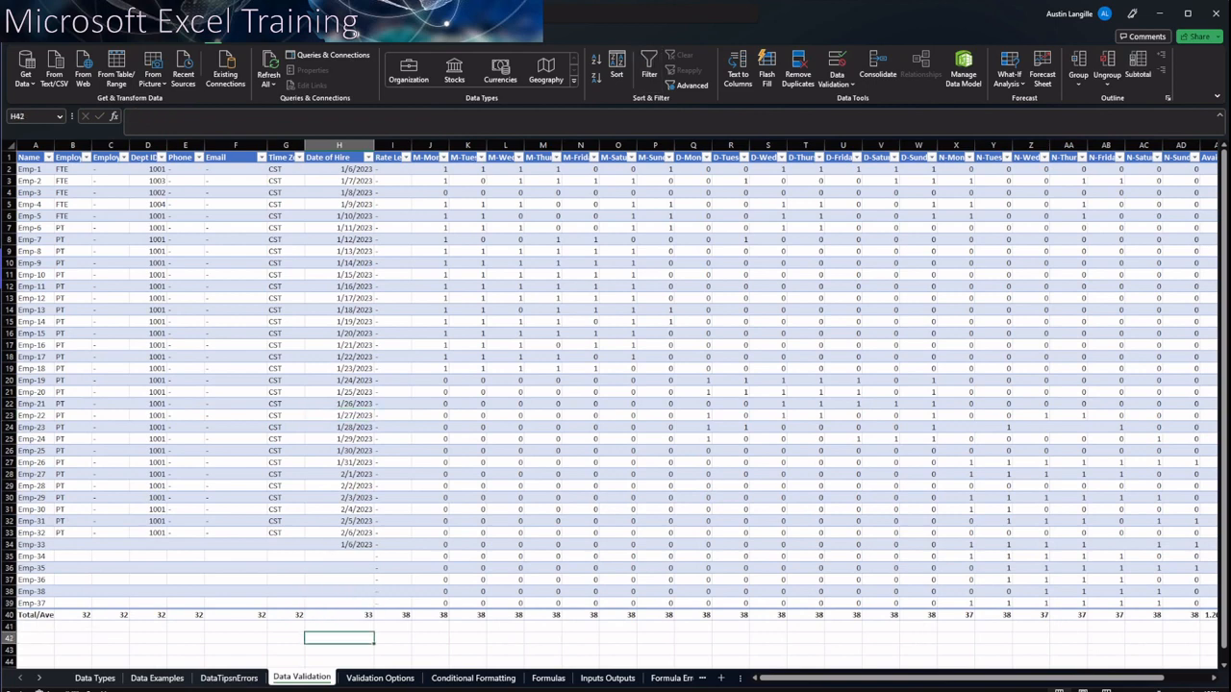
pyautogui.hotkey('ctrl', 'pagedown')
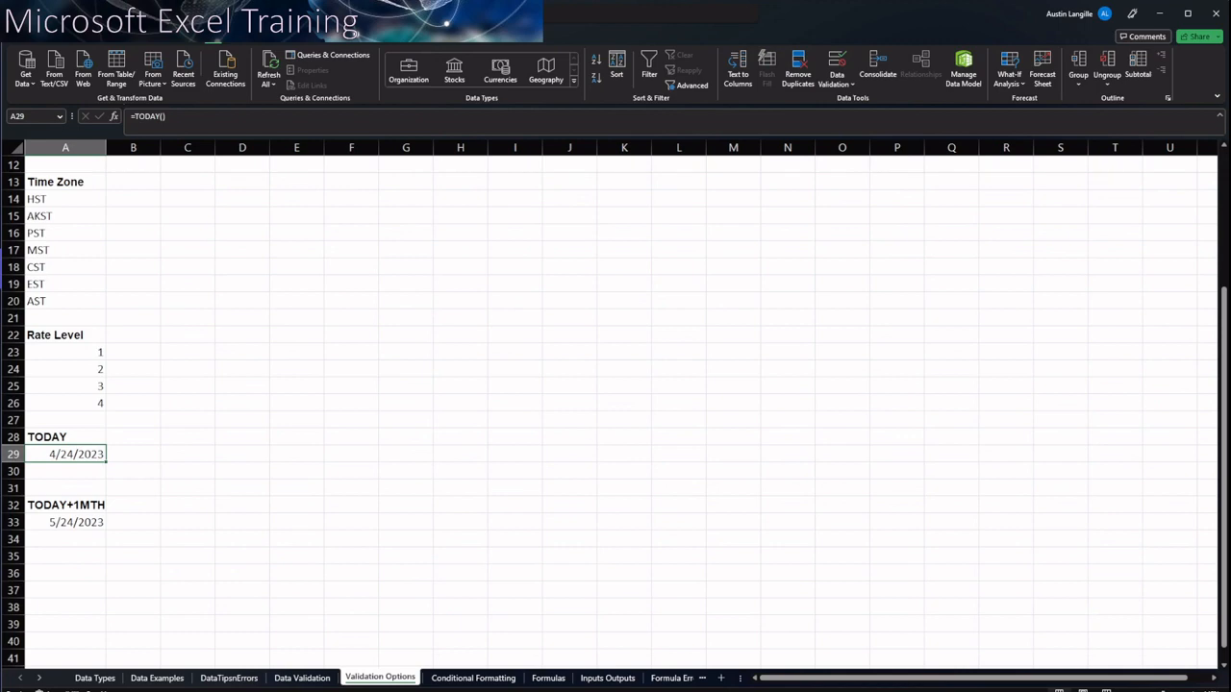
pyautogui.click(66, 522)
pyautogui.press('F2')
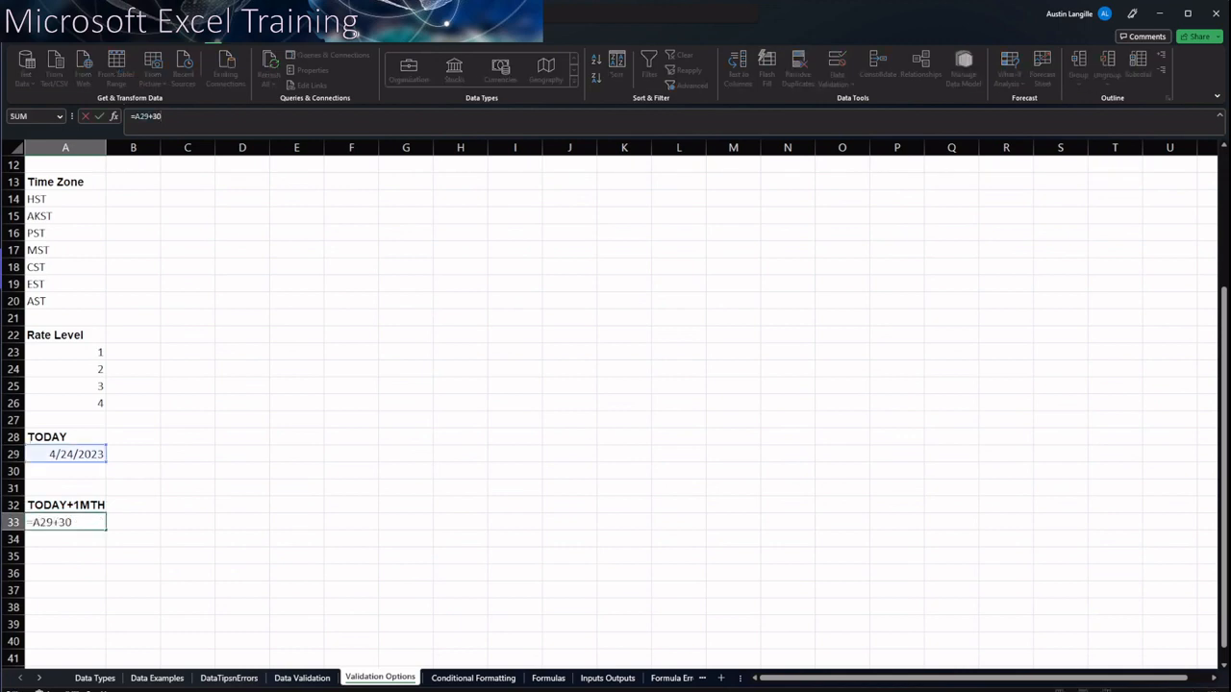
pyautogui.click(188, 454)
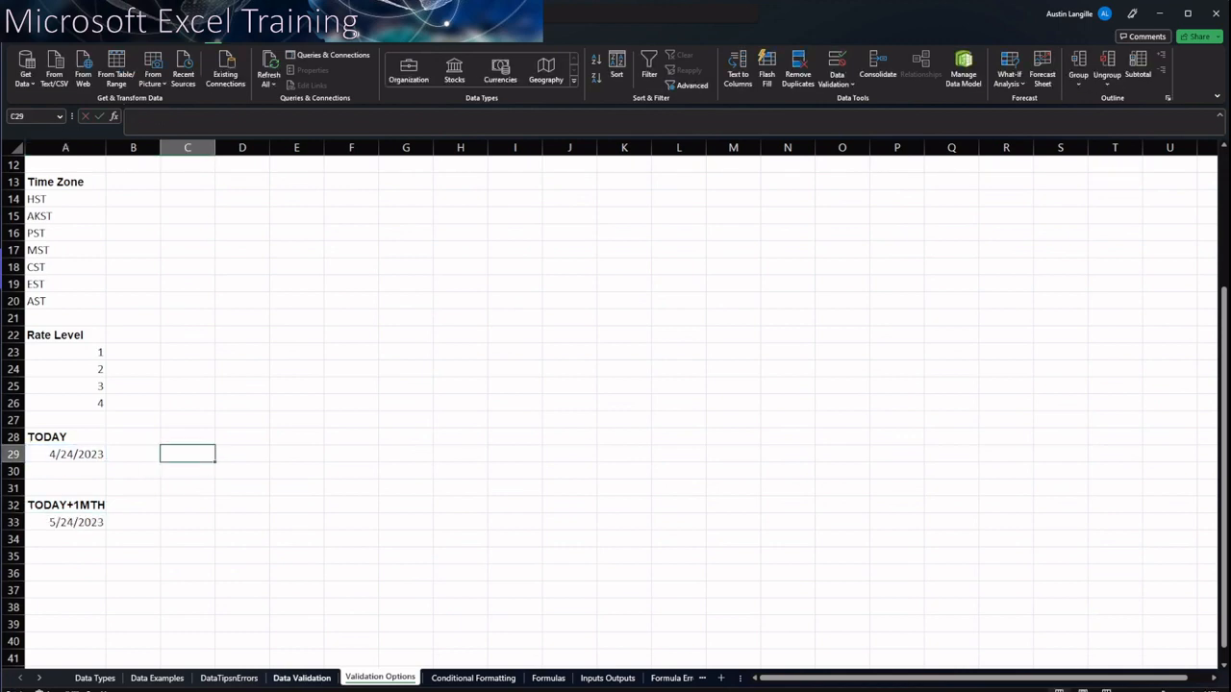
# Enter the formula =NOW()+10 in H42 of the Data Validation sheet to try a date ten days ahead.
pyautogui.click(302, 678)
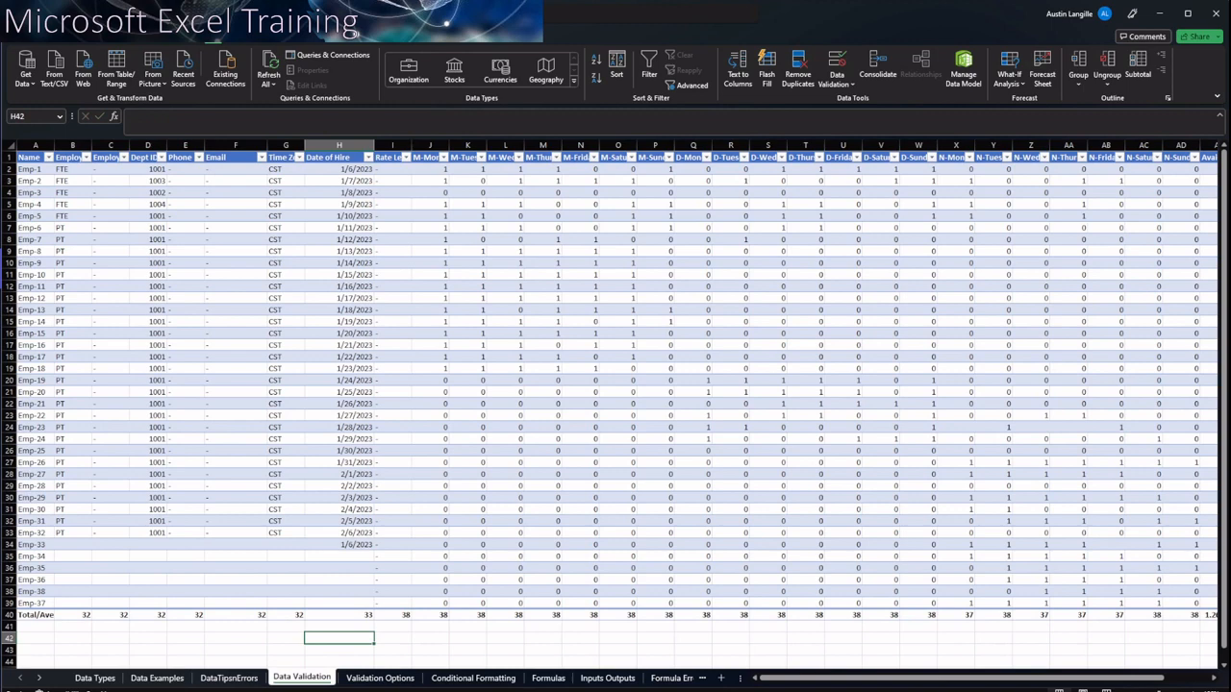
pyautogui.write('=NOW')
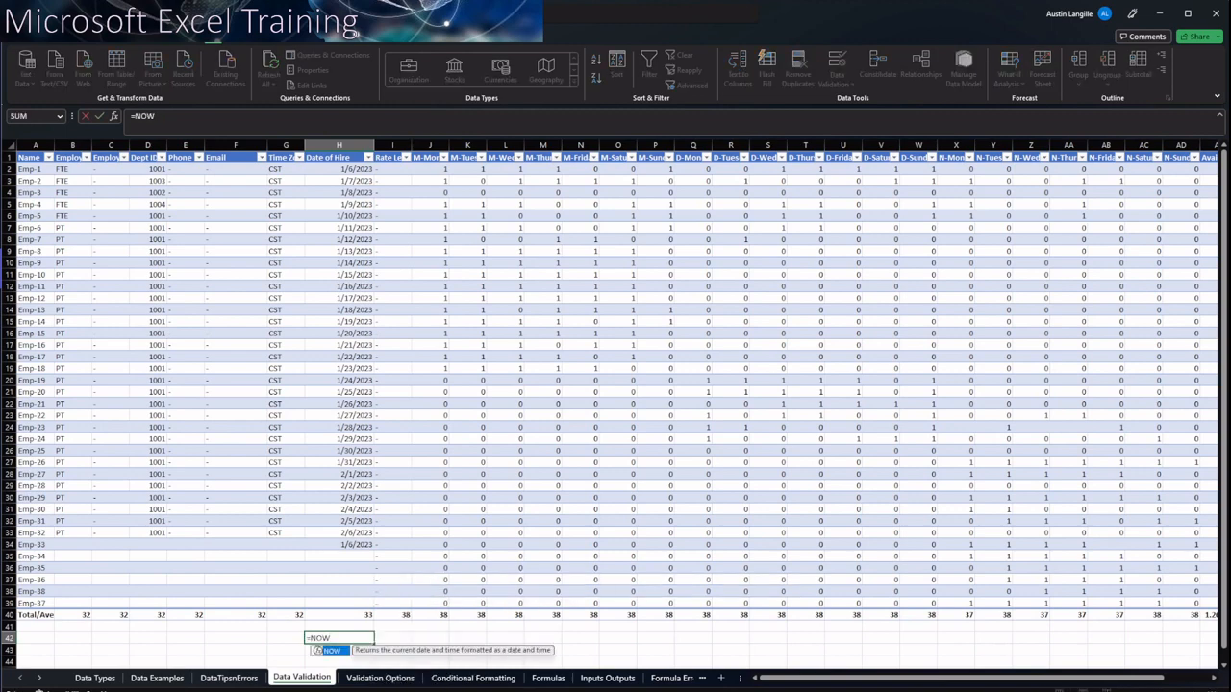
pyautogui.write('(')
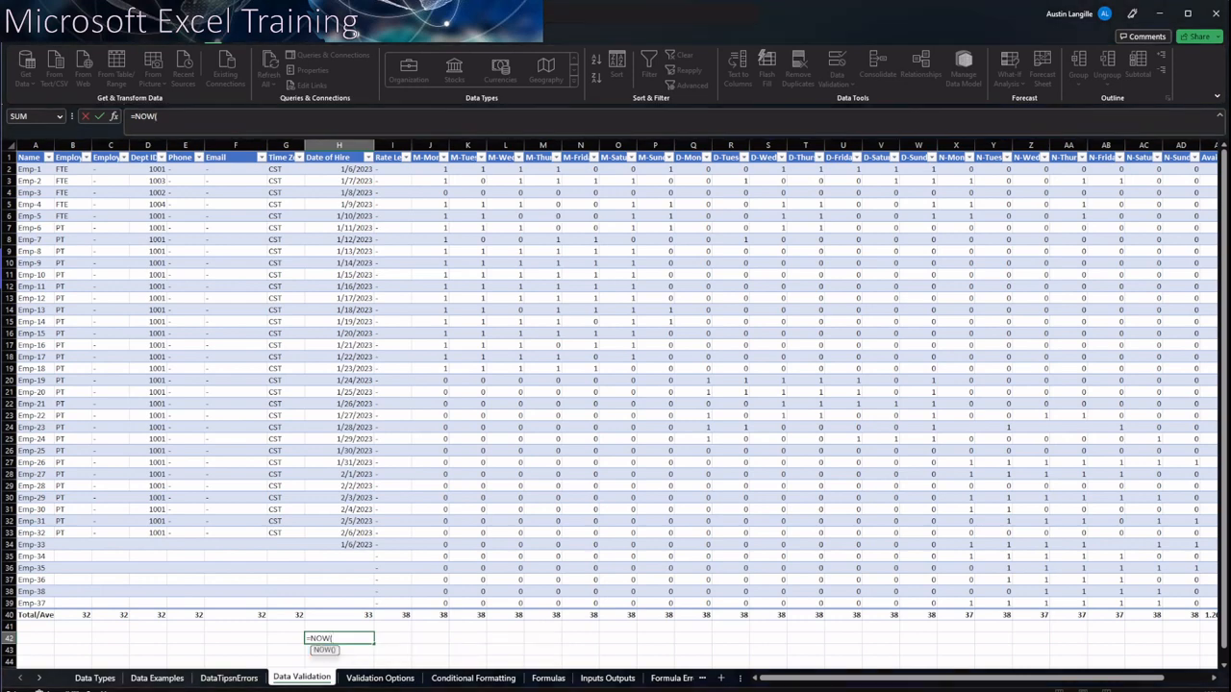
pyautogui.write(')')
pyautogui.press('BackSpace')
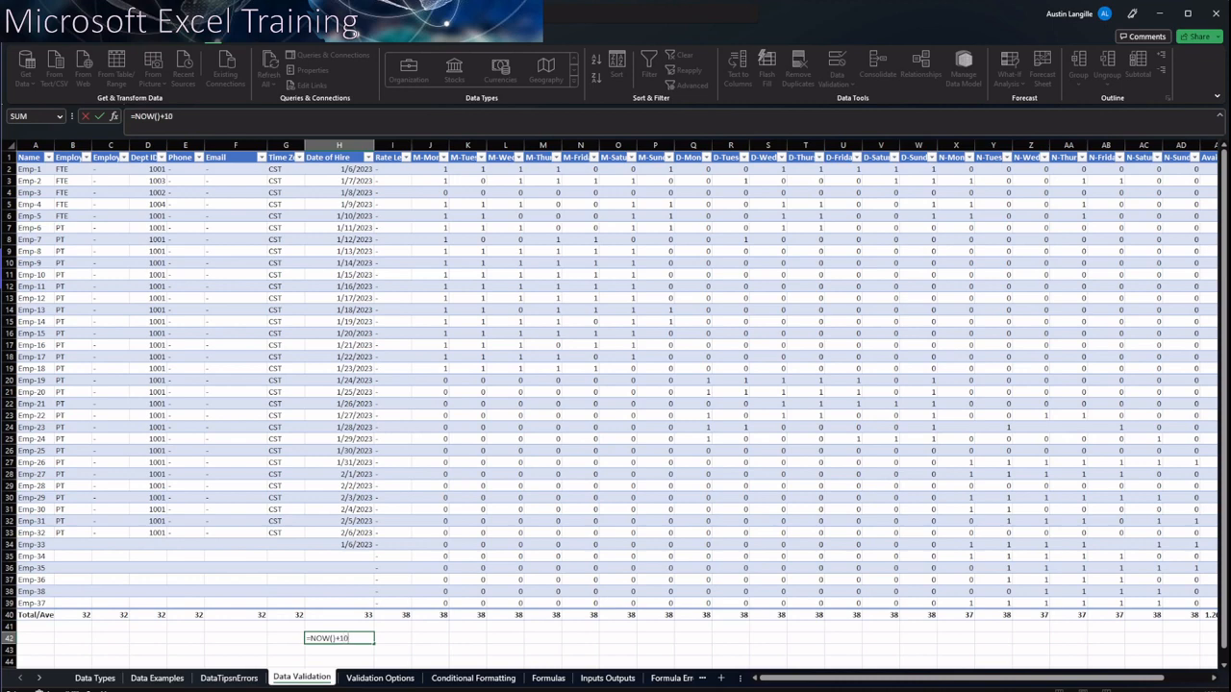
pyautogui.press('Return')
# Check the NOW formula's result in H42 and clear the cell.
pyautogui.click(338, 639)
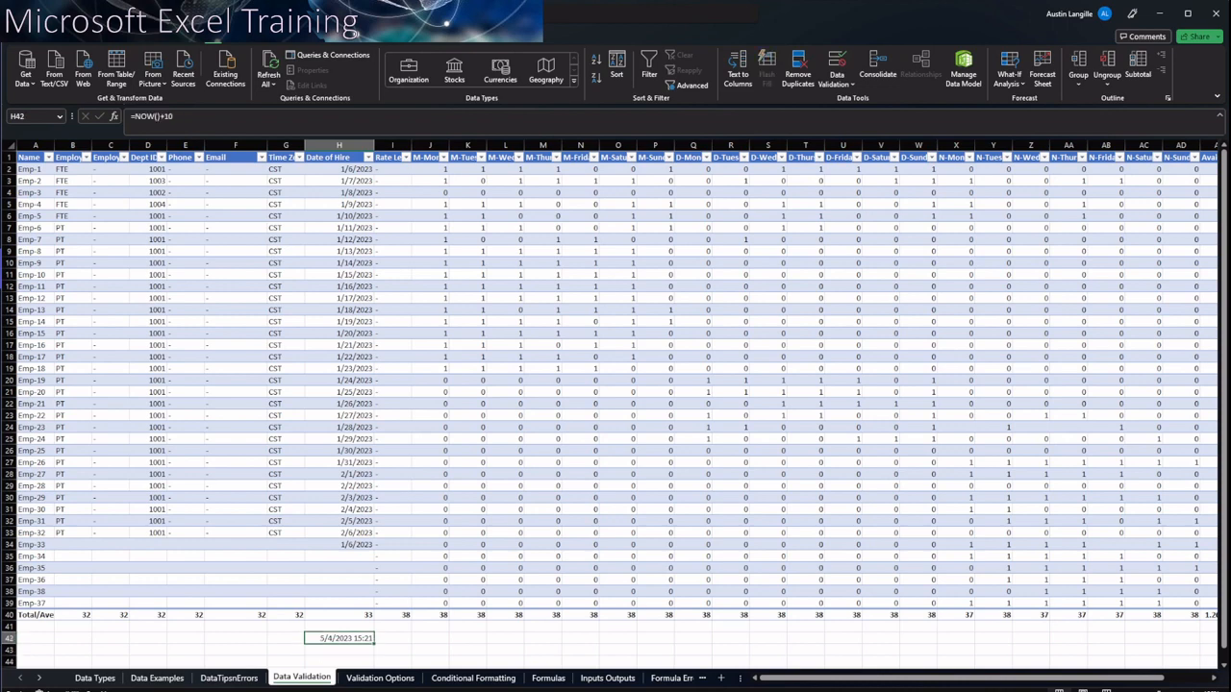
pyautogui.press('BackSpace')
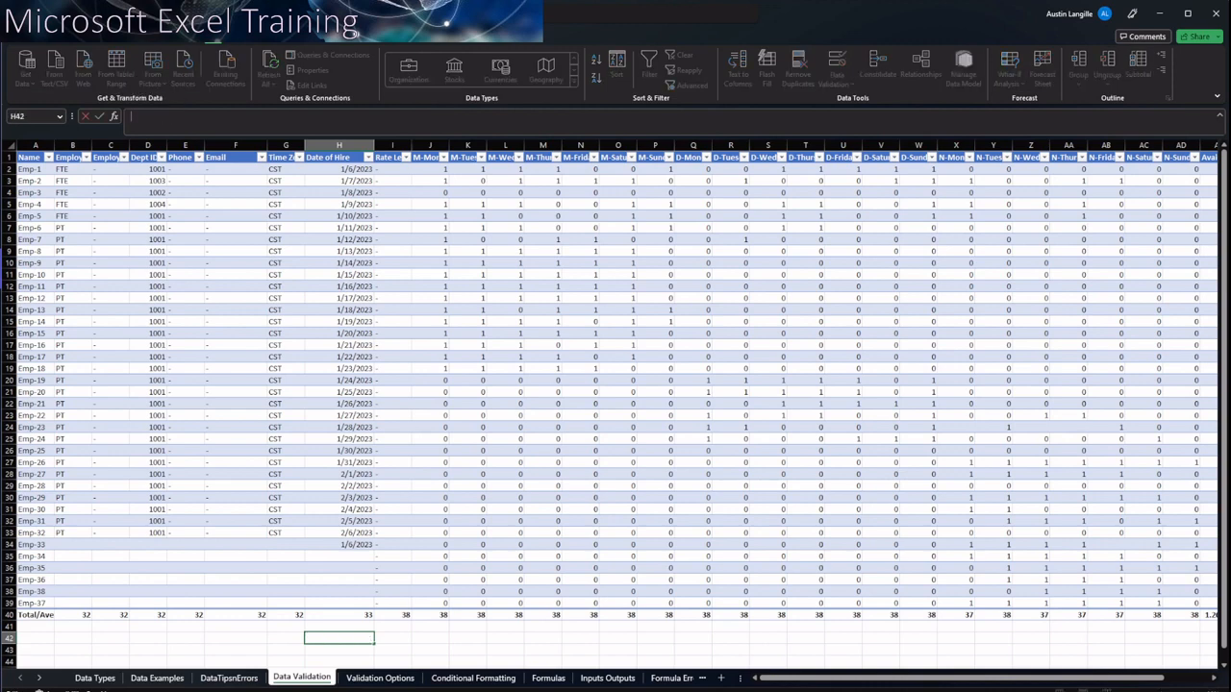
pyautogui.press('Return')
pyautogui.click(430, 415)
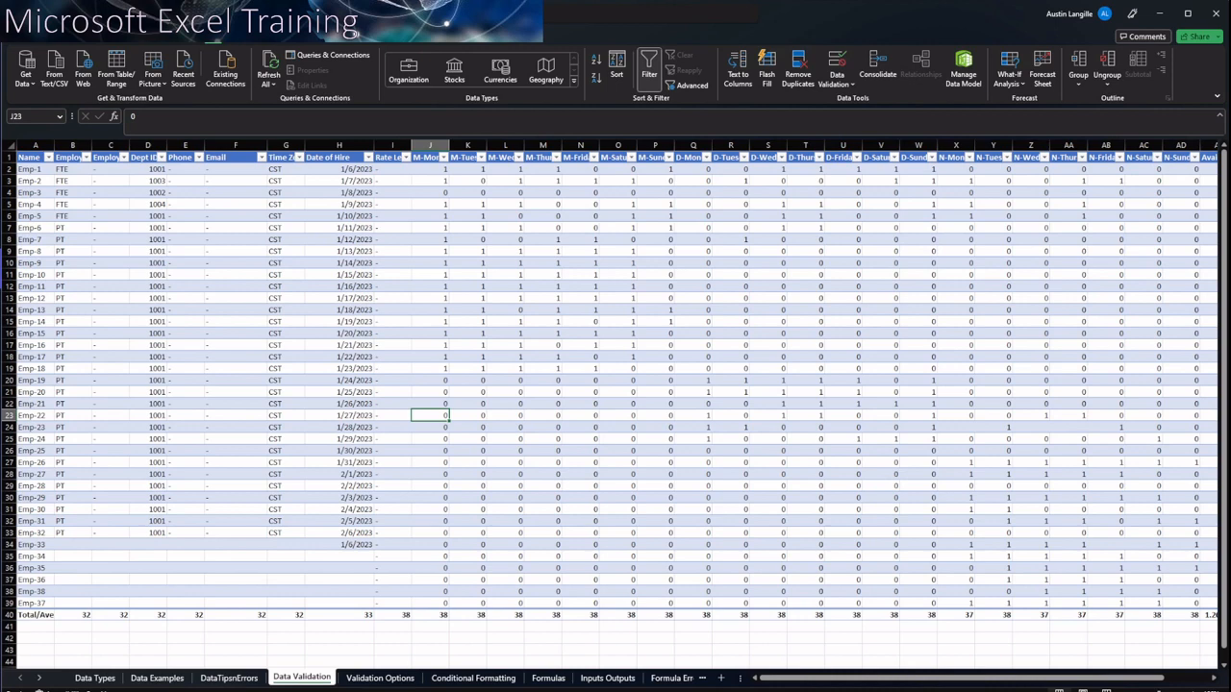
pyautogui.click(285, 286)
pyautogui.click(286, 356)
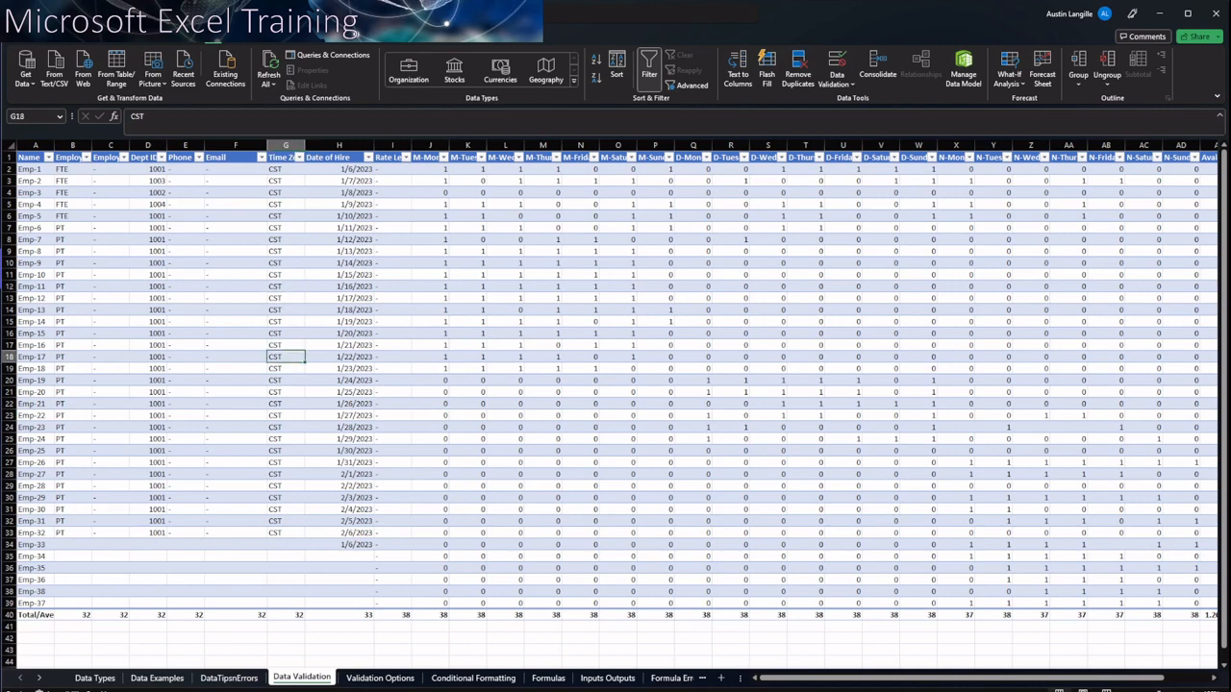
pyautogui.moveTo(9, 169); pyautogui.dragTo(9, 510)
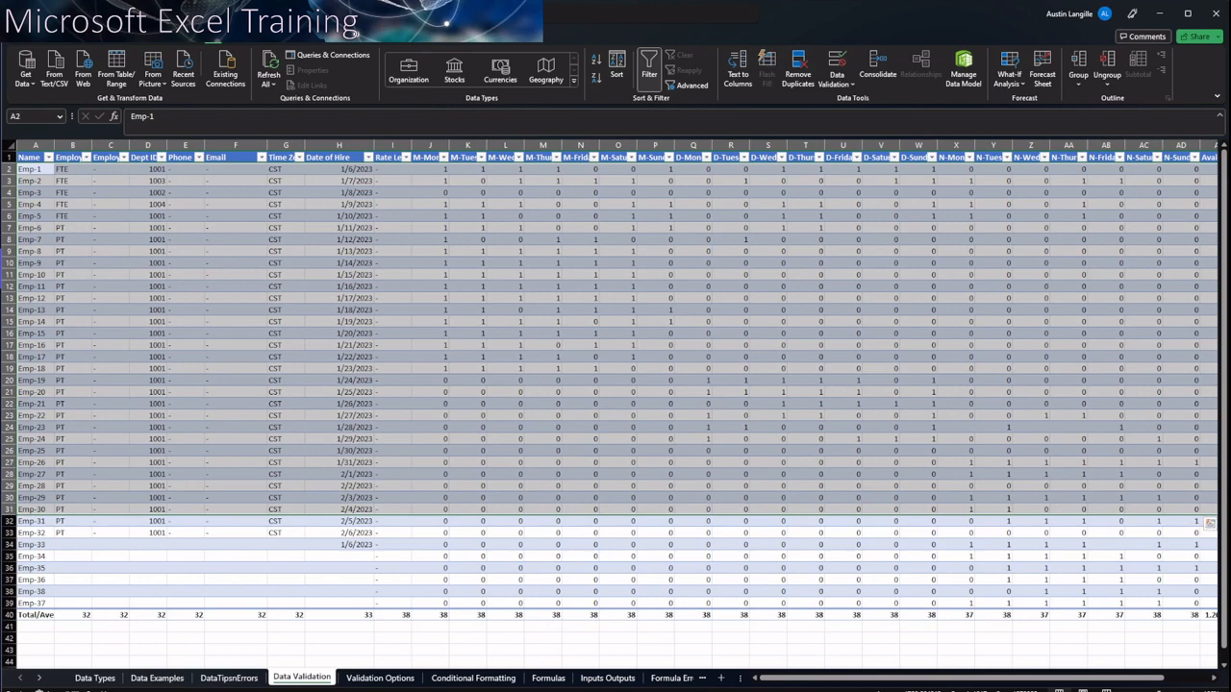
pyautogui.click(340, 415)
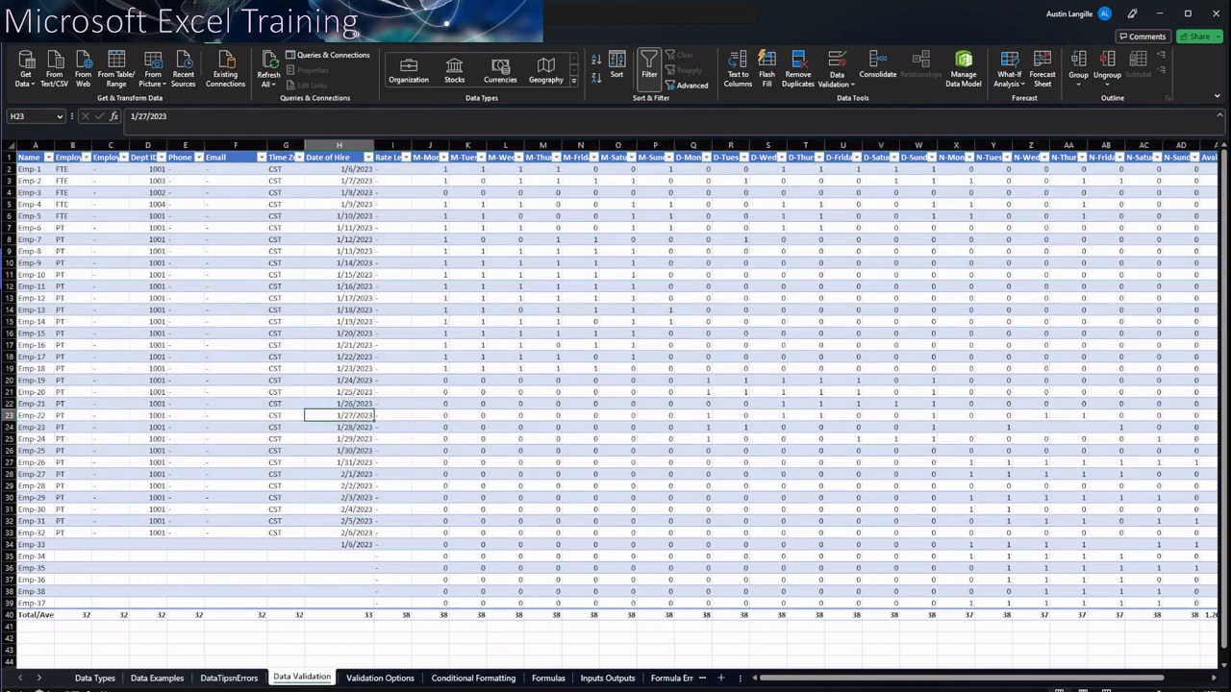
pyautogui.moveTo(29, 169); pyautogui.dragTo(339, 546)
pyautogui.click(430, 474)
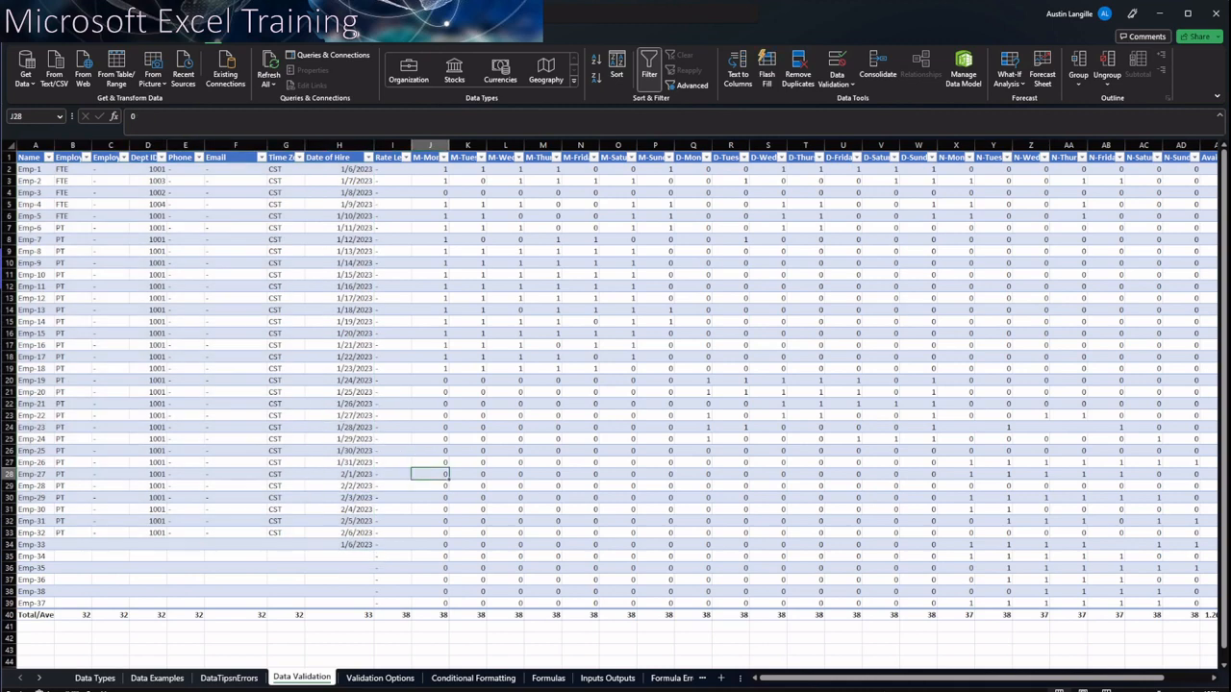
pyautogui.doubleClick(302, 678)
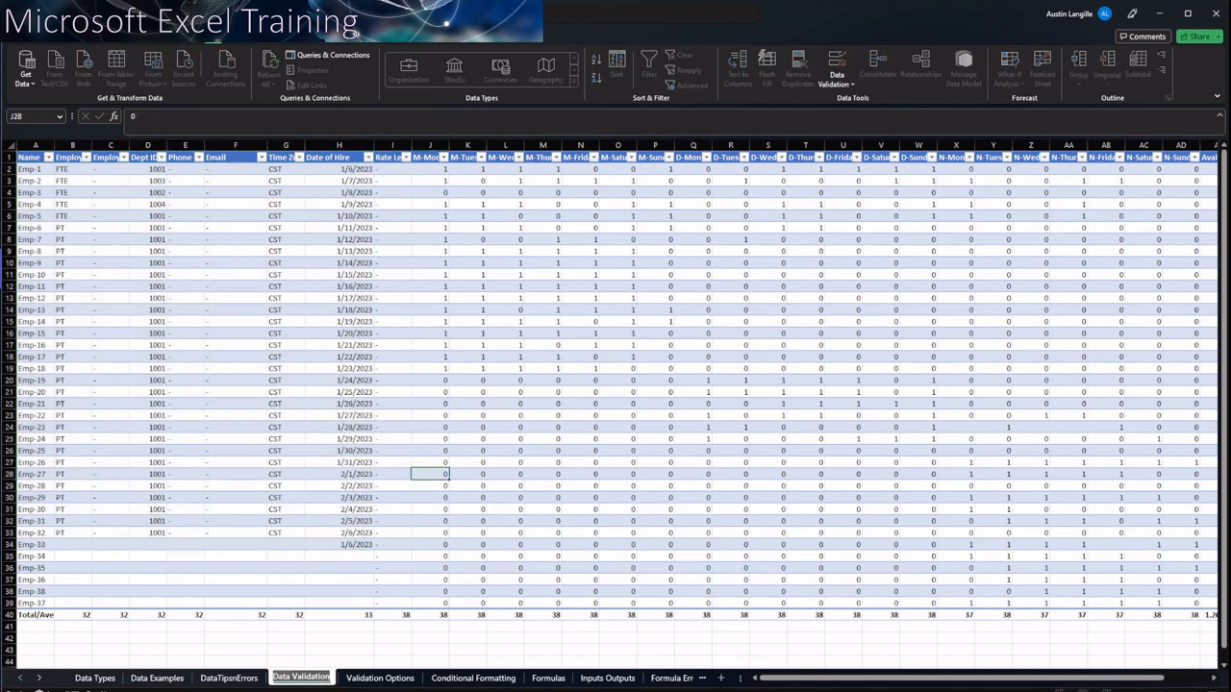
pyautogui.press('Return')
pyautogui.moveTo(330, 677); pyautogui.dragTo(272, 677)
pyautogui.click(339, 451)
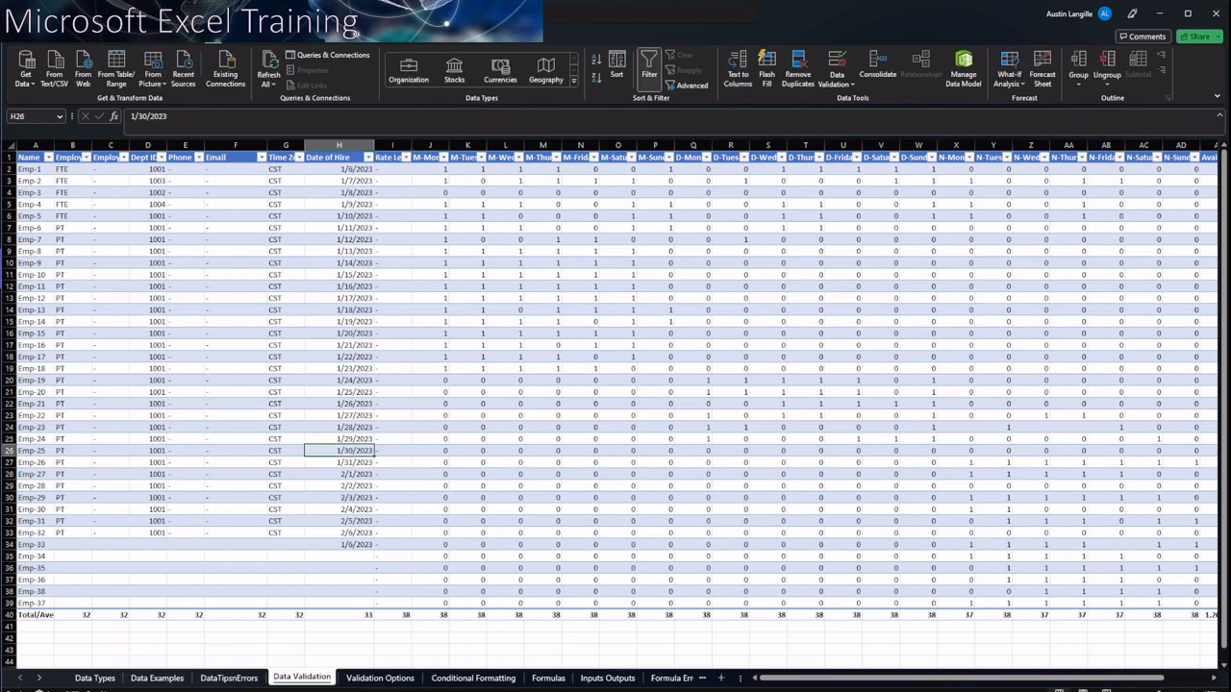